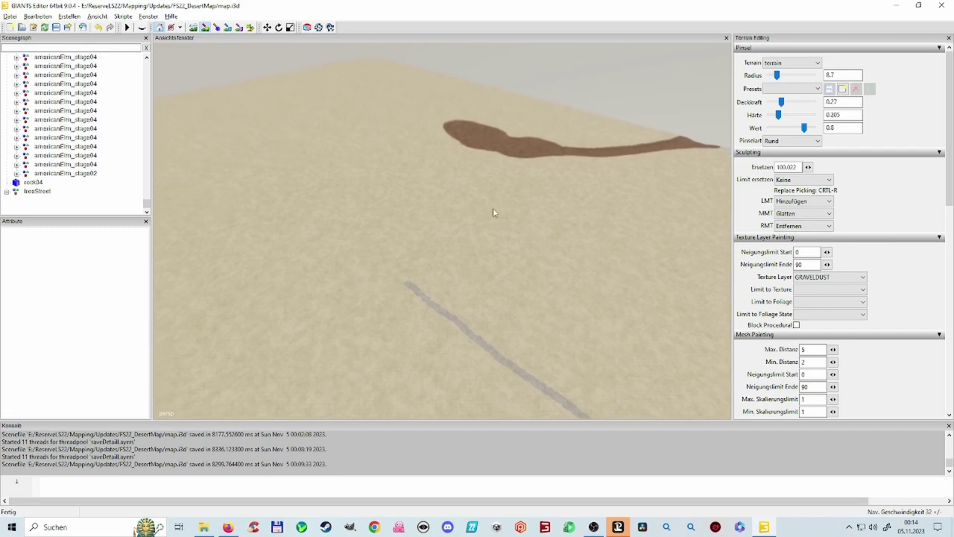
Step: Paint a GRAVELDUST path from the end of the existing track across the sand toward the brown area
{"action": "left_click_drag", "start_coordinate": [460, 219], "coordinate": [414, 209], "text": "alt"}
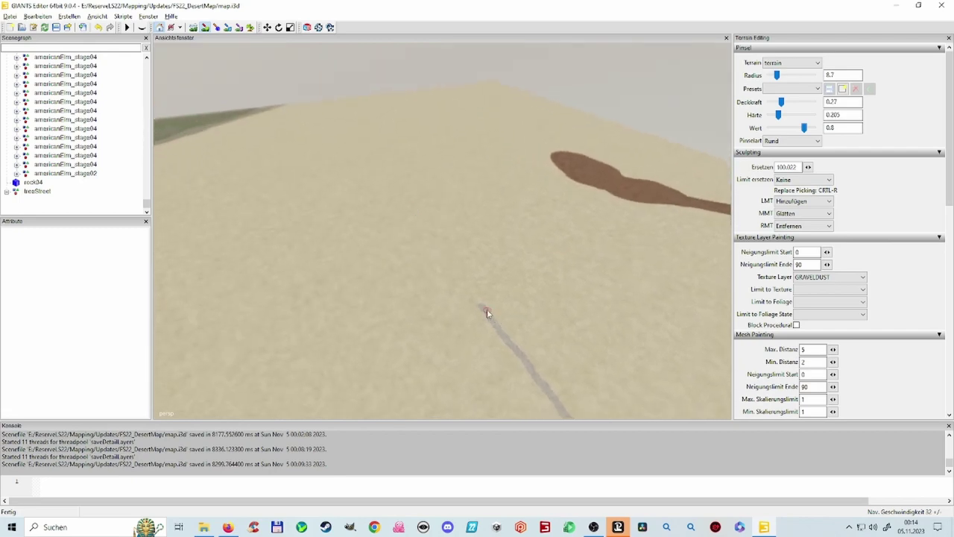
{"action": "mouse_move", "coordinate": [486, 312]}
{"action": "right_mouse_down"}
{"action": "mouse_move", "coordinate": [543, 283]}
{"action": "mouse_move", "coordinate": [481, 313]}
{"action": "right_mouse_up"}
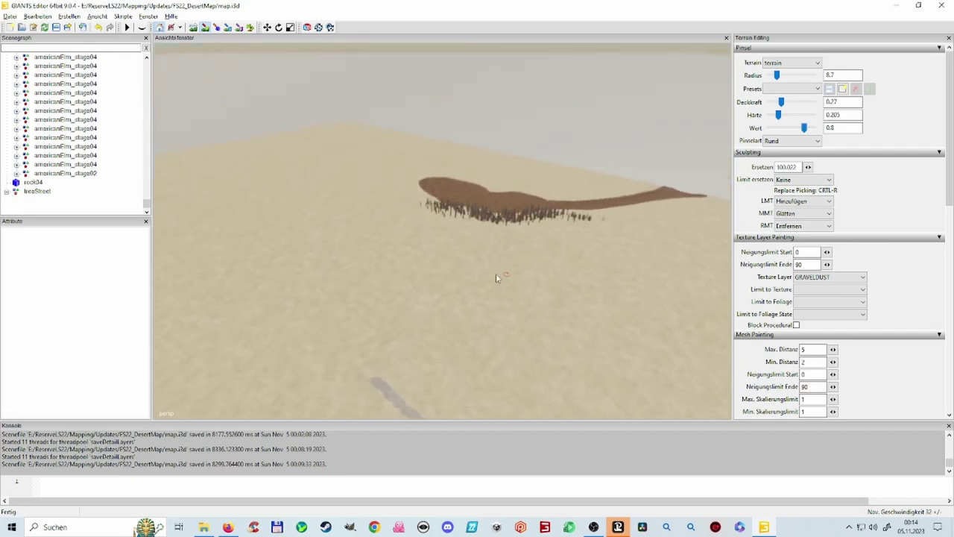
{"action": "mouse_move", "coordinate": [495, 277]}
{"action": "right_mouse_down"}
{"action": "mouse_move", "coordinate": [574, 222]}
{"action": "mouse_move", "coordinate": [452, 215]}
{"action": "right_mouse_up"}
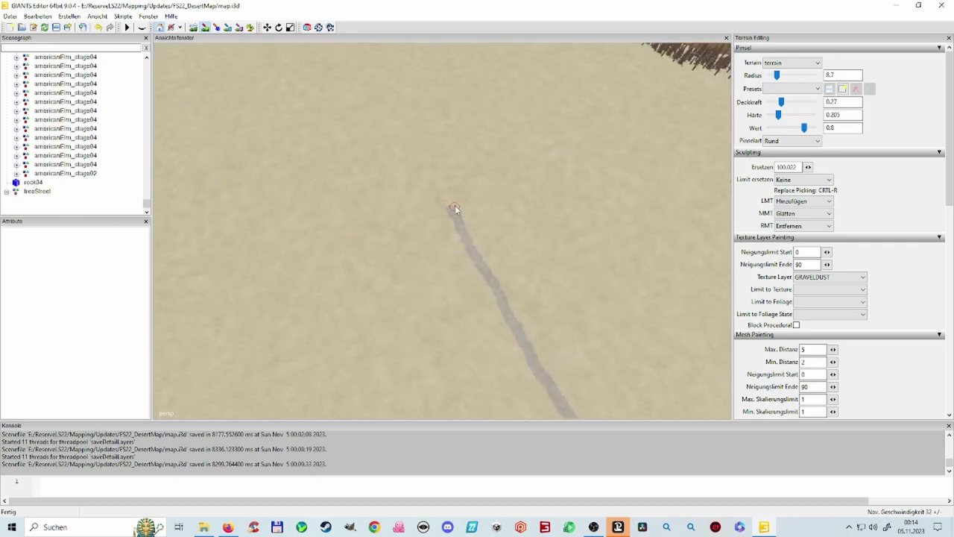
{"action": "left_click_drag", "start_coordinate": [476, 176], "coordinate": [524, 132]}
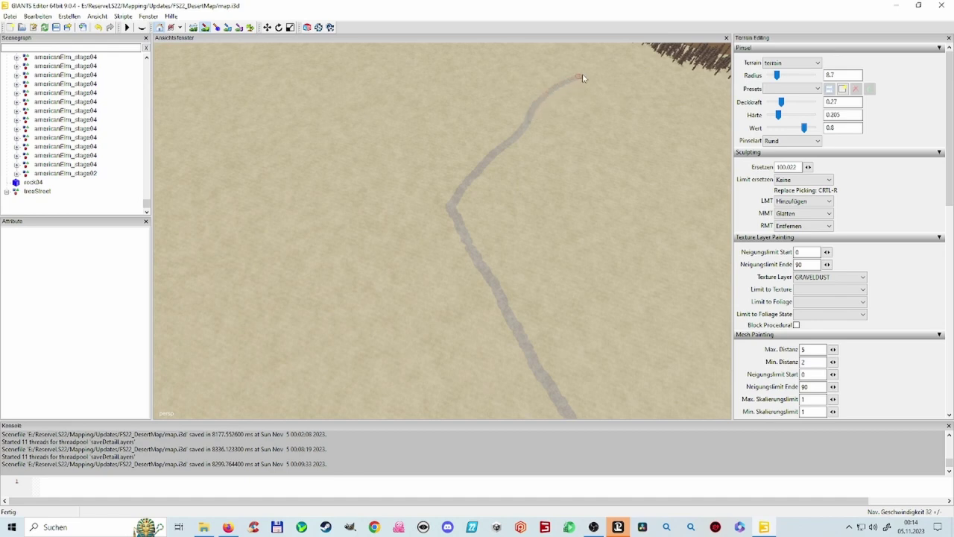
{"action": "left_click_drag", "start_coordinate": [603, 64], "coordinate": [609, 54]}
Step: Extend the gravel path along the near side of the tree belt around the brown area and save the map
{"action": "left_click_drag", "start_coordinate": [601, 119], "coordinate": [636, 54], "text": "alt"}
{"action": "left_click_drag", "start_coordinate": [545, 168], "coordinate": [565, 148], "text": "alt"}
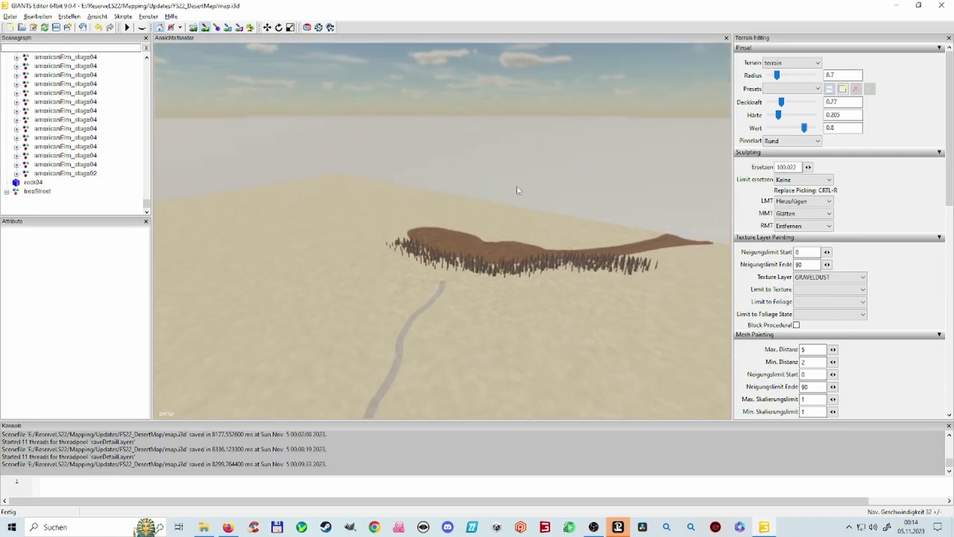
{"action": "right_click_drag", "start_coordinate": [518, 189], "coordinate": [670, 218], "text": "alt"}
{"action": "left_click_drag", "start_coordinate": [671, 218], "coordinate": [613, 220], "text": "alt"}
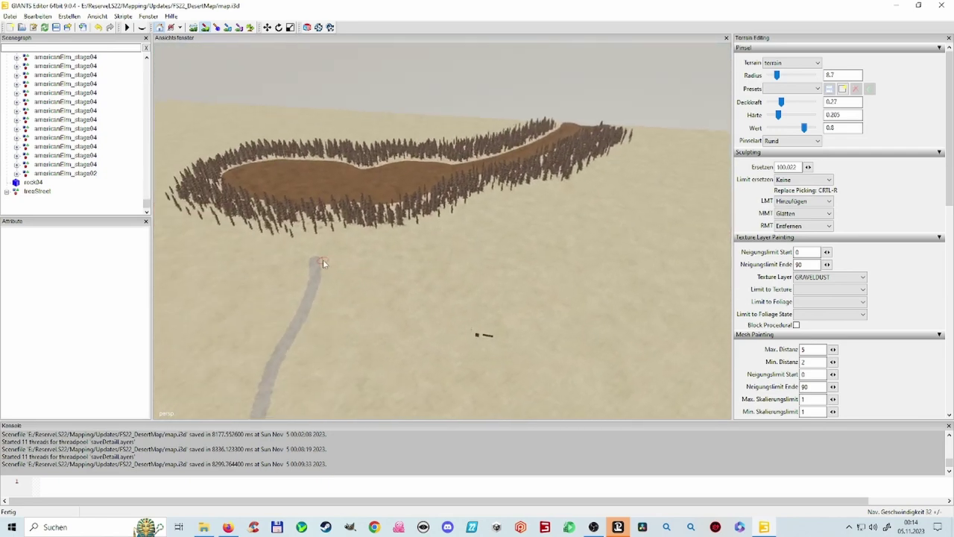
{"action": "left_click_drag", "start_coordinate": [315, 258], "coordinate": [334, 254]}
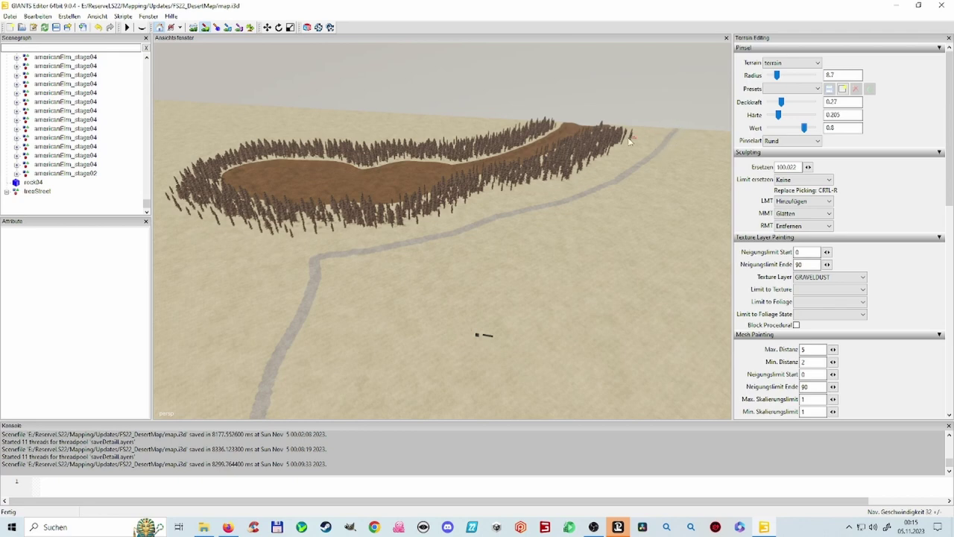
{"action": "key", "text": "ctrl+s"}
Step: Paint a second gravel branch from the bend in the path around the rounded end of the tree belt
{"action": "left_click_drag", "start_coordinate": [500, 303], "coordinate": [484, 275], "text": "alt"}
{"action": "right_click_drag", "start_coordinate": [483, 276], "coordinate": [521, 280]}
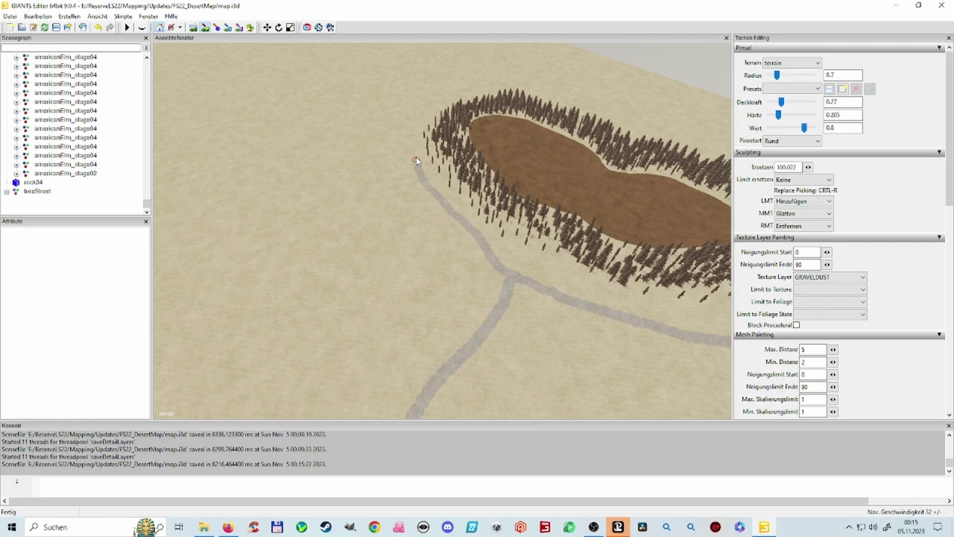
{"action": "mouse_move", "coordinate": [416, 152]}
{"action": "left_mouse_down"}
{"action": "mouse_move", "coordinate": [425, 109]}
{"action": "mouse_move", "coordinate": [452, 95]}
{"action": "left_mouse_up"}
Step: Continue the gravel branch past the tip of the tree belt and along the far side of the brown area
{"action": "left_click_drag", "start_coordinate": [504, 165], "coordinate": [541, 118], "text": "alt"}
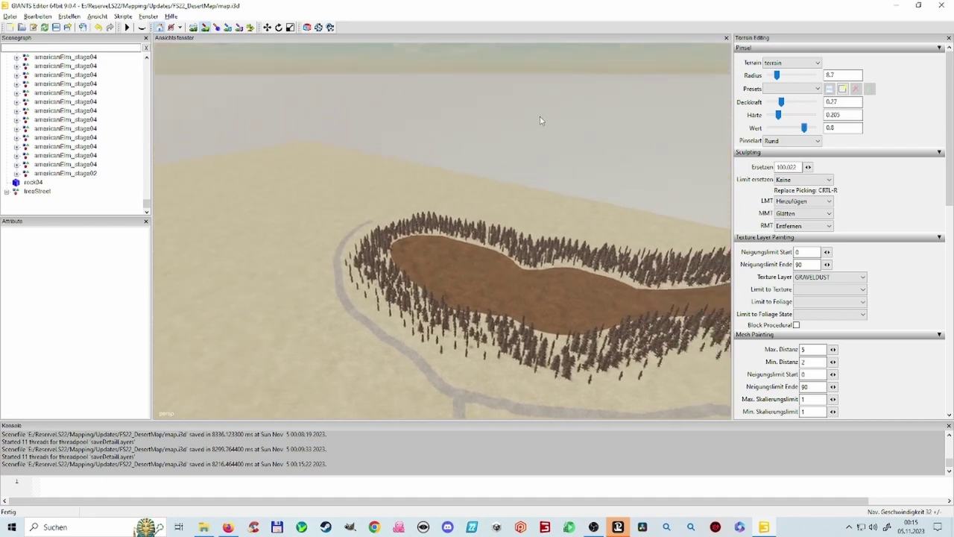
{"action": "scroll", "coordinate": [546, 140], "scroll_direction": "up", "scroll_amount": 3}
{"action": "left_click_drag", "start_coordinate": [516, 182], "coordinate": [510, 138], "text": "alt"}
{"action": "scroll", "coordinate": [445, 239], "scroll_direction": "up", "scroll_amount": 2}
{"action": "scroll", "coordinate": [445, 239], "scroll_direction": "up", "scroll_amount": 10}
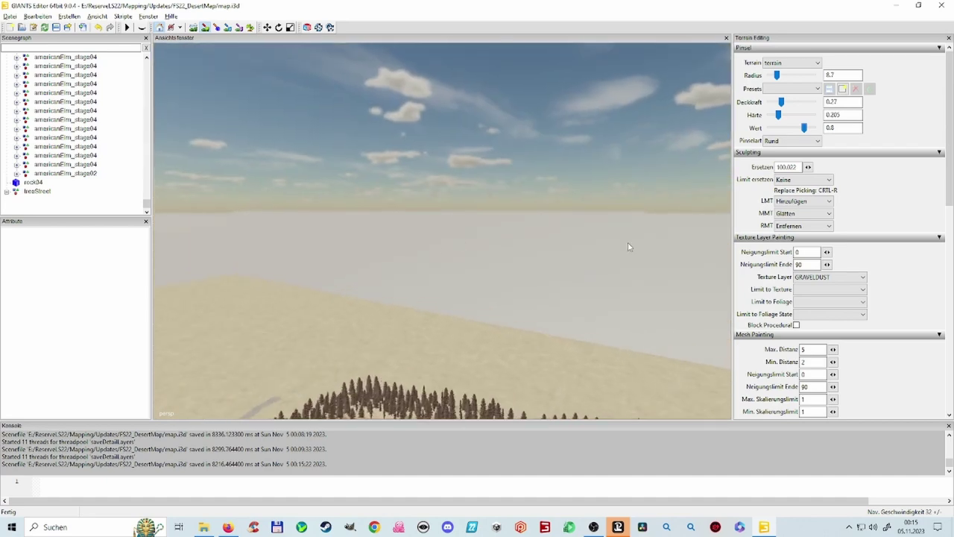
{"action": "right_click_drag", "start_coordinate": [608, 178], "coordinate": [571, 263]}
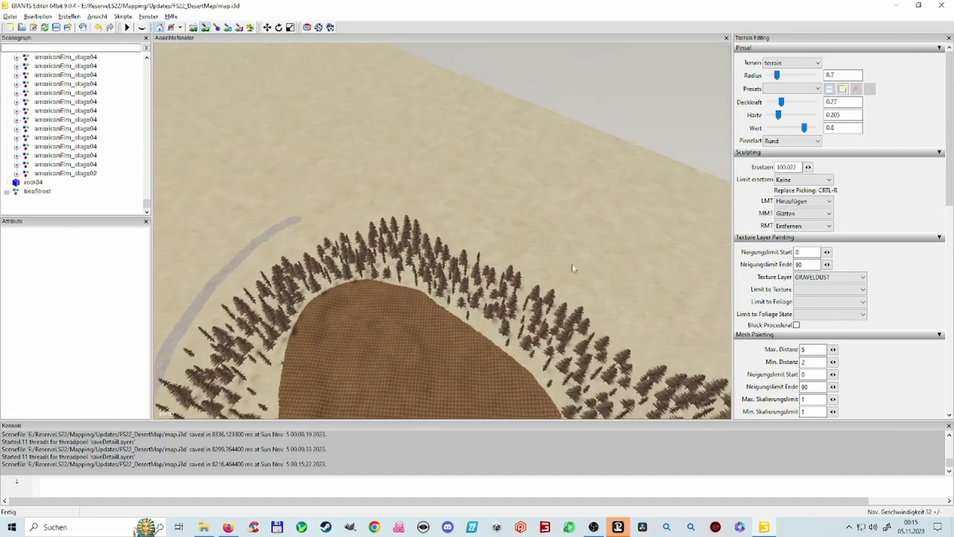
{"action": "mouse_move", "coordinate": [162, 373]}
{"action": "left_mouse_down"}
{"action": "mouse_move", "coordinate": [302, 224]}
{"action": "mouse_move", "coordinate": [390, 217]}
{"action": "left_mouse_up"}
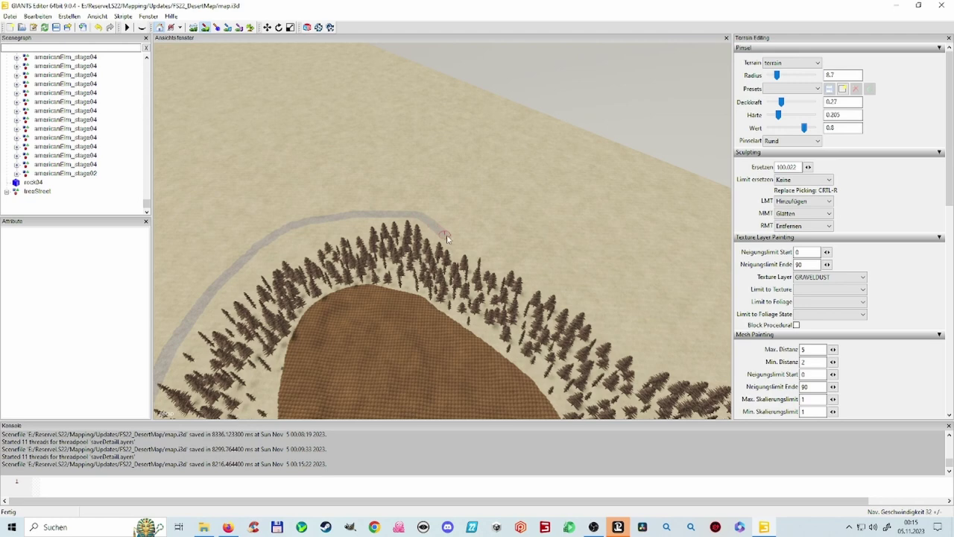
{"action": "mouse_move", "coordinate": [479, 255]}
{"action": "left_mouse_down"}
{"action": "mouse_move", "coordinate": [581, 295]}
{"action": "mouse_move", "coordinate": [659, 288]}
{"action": "mouse_move", "coordinate": [720, 252]}
{"action": "mouse_move", "coordinate": [582, 225]}
{"action": "mouse_move", "coordinate": [601, 185]}
{"action": "left_mouse_up"}
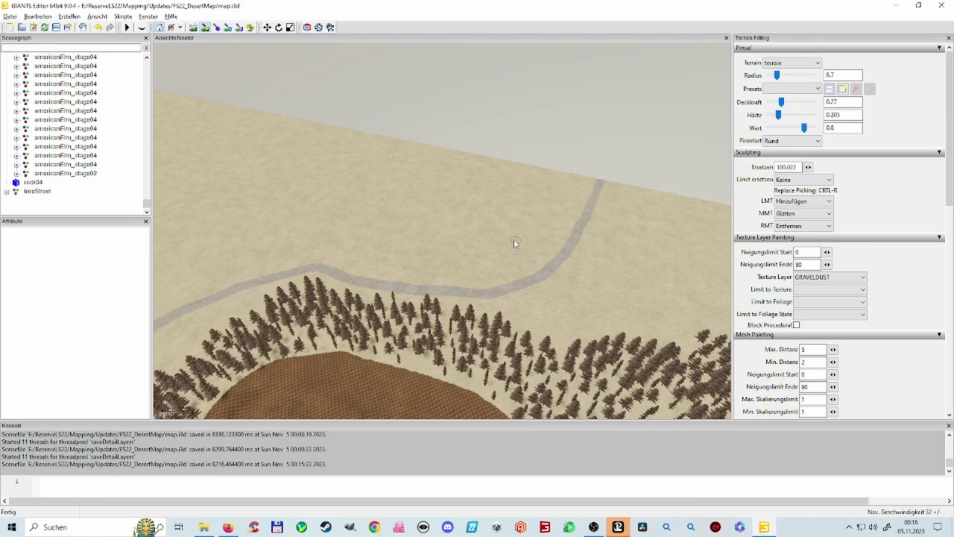
Step: Paint two short gravel spurs outside the rounded end of the tree belt that meet in a triangular junction
{"action": "mouse_move", "coordinate": [514, 240]}
{"action": "left_mouse_down", "text": "alt"}
{"action": "mouse_move", "coordinate": [345, 201]}
{"action": "mouse_move", "coordinate": [424, 228]}
{"action": "mouse_move", "coordinate": [437, 250]}
{"action": "left_mouse_up", "text": "alt"}
{"action": "middle_click_drag", "start_coordinate": [436, 250], "coordinate": [423, 261]}
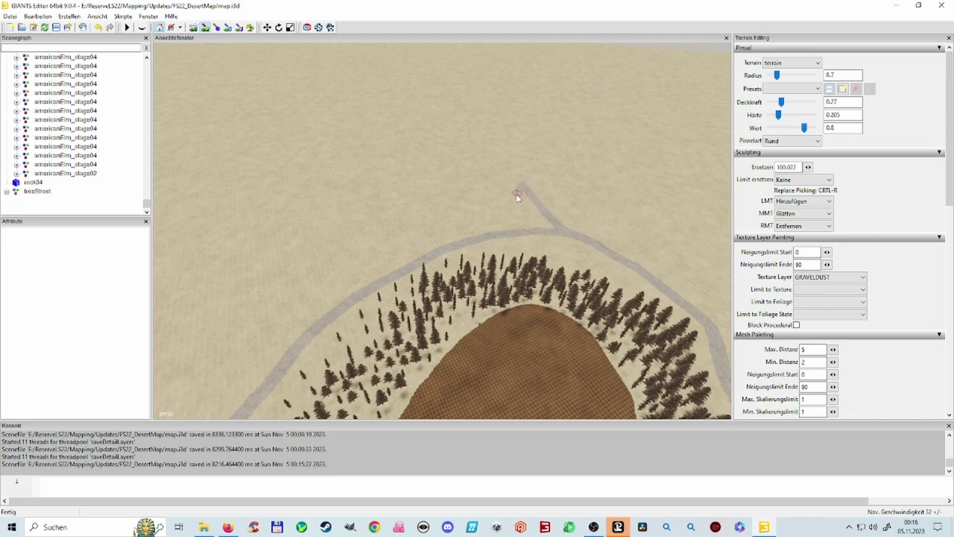
{"action": "left_click_drag", "start_coordinate": [509, 211], "coordinate": [497, 222]}
Step: Paint a long gravel path from the tip of the triangular junction across the open sand, curving near the map edge
{"action": "left_click_drag", "start_coordinate": [570, 276], "coordinate": [636, 203], "text": "alt"}
{"action": "scroll", "coordinate": [637, 202], "scroll_direction": "up", "scroll_amount": 4}
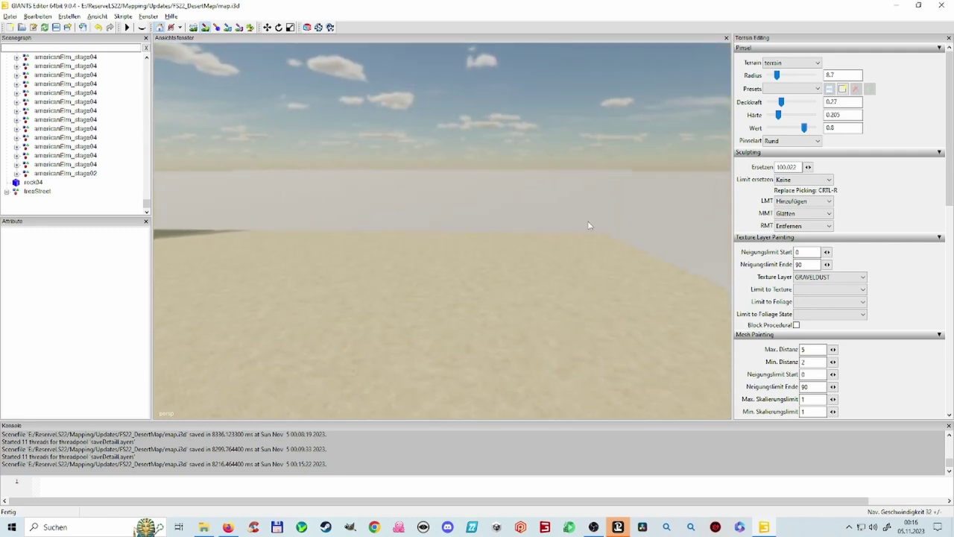
{"action": "mouse_move", "coordinate": [497, 149]}
{"action": "right_mouse_down"}
{"action": "mouse_move", "coordinate": [531, 198]}
{"action": "mouse_move", "coordinate": [421, 170]}
{"action": "mouse_move", "coordinate": [594, 162]}
{"action": "mouse_move", "coordinate": [463, 156]}
{"action": "mouse_move", "coordinate": [443, 183]}
{"action": "right_mouse_up"}
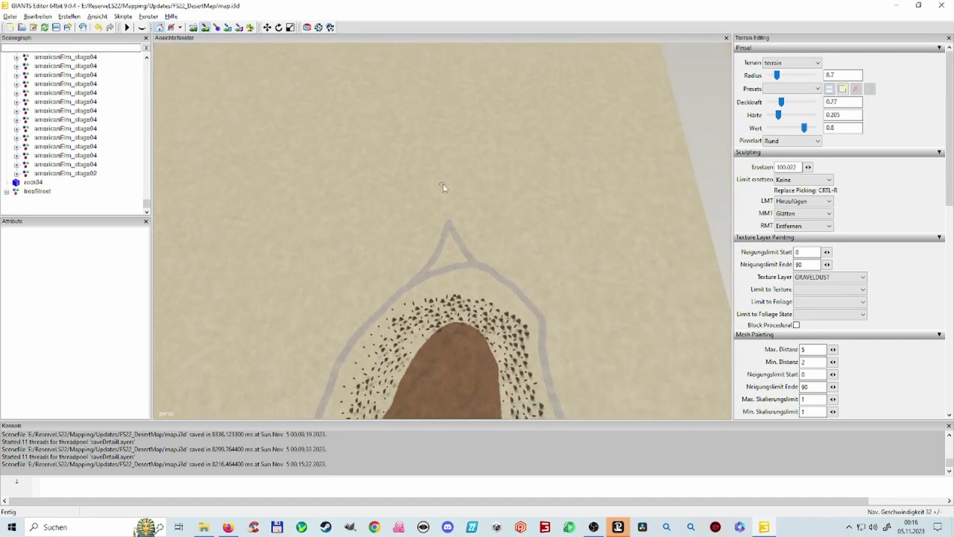
{"action": "right_click_drag", "start_coordinate": [541, 192], "coordinate": [457, 247]}
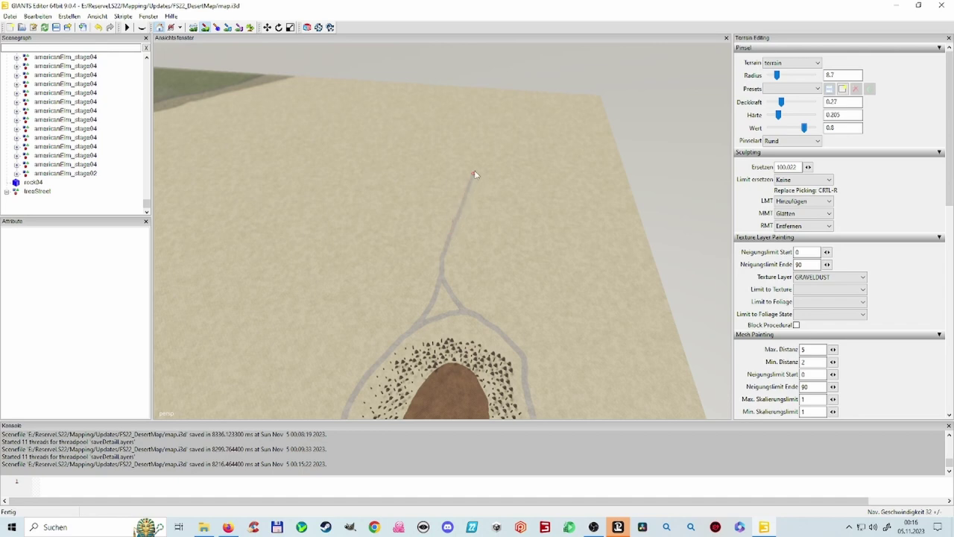
{"action": "left_click_drag", "start_coordinate": [475, 175], "coordinate": [477, 154]}
{"action": "left_click_drag", "start_coordinate": [470, 115], "coordinate": [423, 94]}
Step: Continue the curved gravel path parallel to the map edge toward the river
{"action": "right_click_drag", "start_coordinate": [432, 115], "coordinate": [457, 105]}
{"action": "right_click_drag", "start_coordinate": [555, 118], "coordinate": [605, 241]}
{"action": "left_click_drag", "start_coordinate": [606, 240], "coordinate": [602, 248], "text": "alt"}
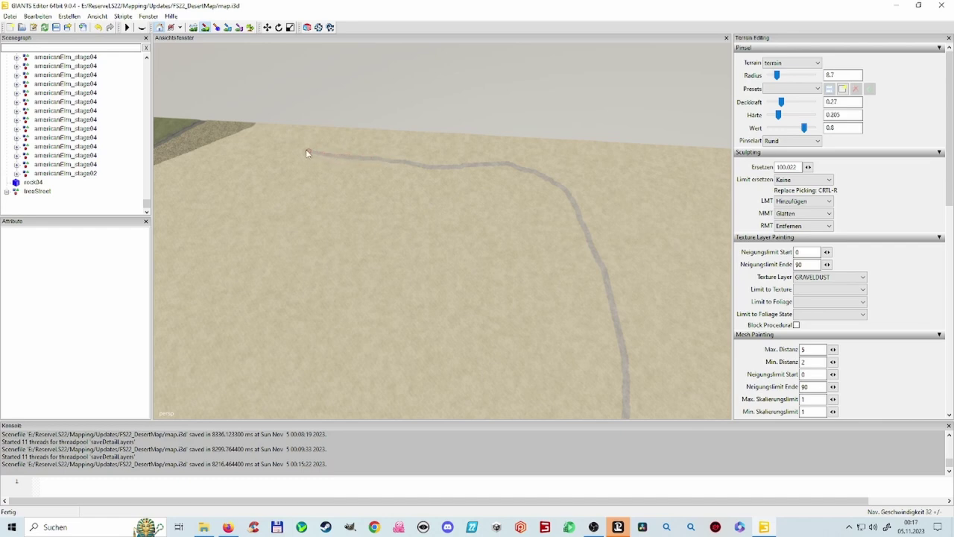
{"action": "left_click_drag", "start_coordinate": [281, 153], "coordinate": [253, 153]}
Step: Extend the gravel path to the speckled riverbank strip and turn it along the strip's sandy edge
{"action": "left_click_drag", "start_coordinate": [179, 134], "coordinate": [289, 141], "text": "alt"}
{"action": "right_click_drag", "start_coordinate": [291, 144], "coordinate": [359, 38]}
{"action": "mouse_move", "coordinate": [301, 222]}
{"action": "right_mouse_down"}
{"action": "mouse_move", "coordinate": [486, 174]}
{"action": "mouse_move", "coordinate": [369, 195]}
{"action": "mouse_move", "coordinate": [506, 230]}
{"action": "mouse_move", "coordinate": [504, 258]}
{"action": "right_mouse_up"}
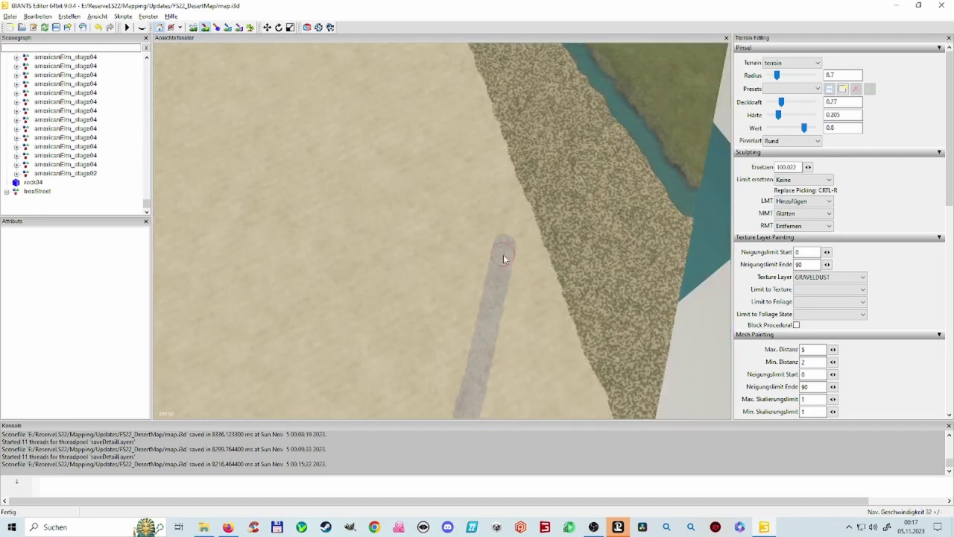
{"action": "left_click_drag", "start_coordinate": [509, 199], "coordinate": [503, 179]}
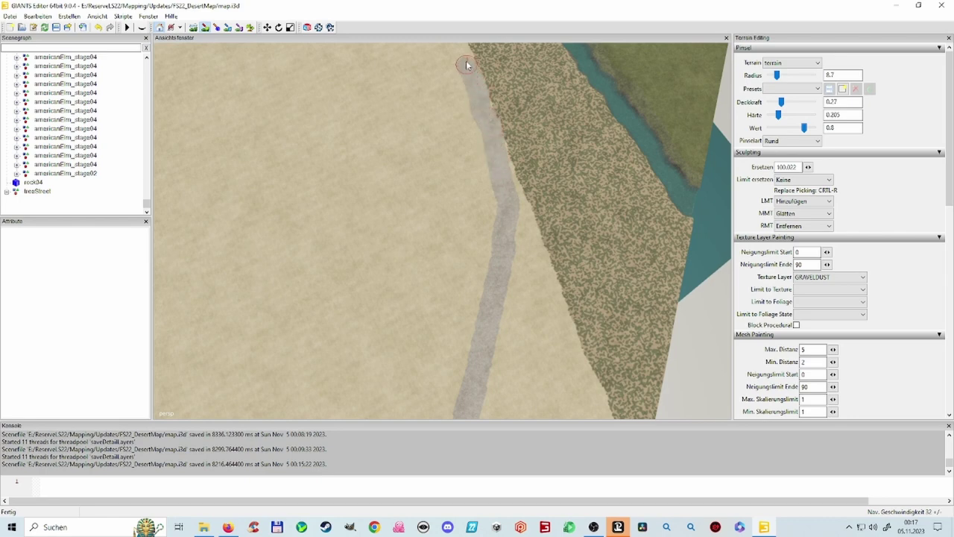
{"action": "mouse_move", "coordinate": [466, 60]}
{"action": "right_mouse_down"}
{"action": "mouse_move", "coordinate": [505, 142]}
{"action": "mouse_move", "coordinate": [504, 61]}
{"action": "mouse_move", "coordinate": [449, 127]}
{"action": "mouse_move", "coordinate": [560, 78]}
{"action": "mouse_move", "coordinate": [501, 116]}
{"action": "mouse_move", "coordinate": [482, 164]}
{"action": "right_mouse_up"}
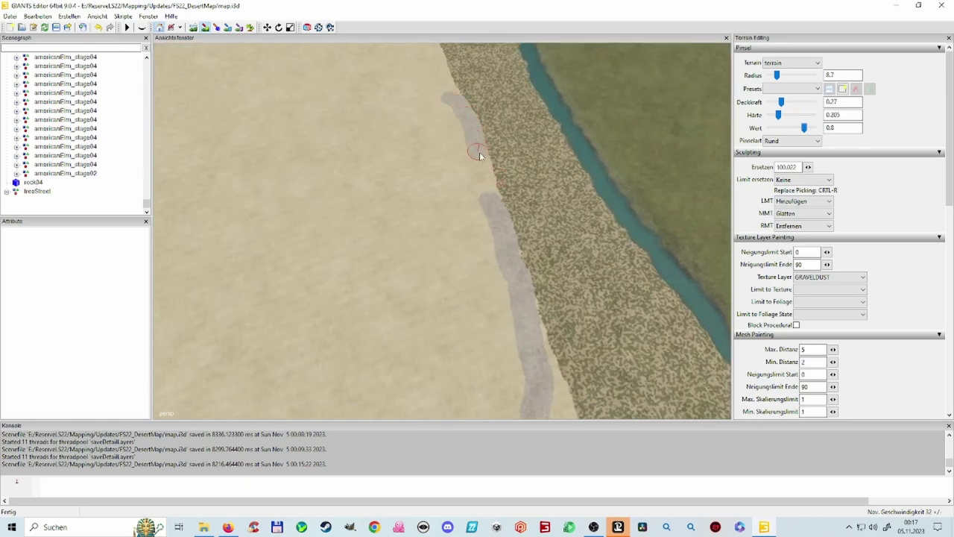
{"action": "left_click_drag", "start_coordinate": [482, 168], "coordinate": [486, 186]}
Step: Paint the gravel path further along the riverbank strip's edge up to the first large river bend
{"action": "right_click_drag", "start_coordinate": [491, 200], "coordinate": [551, 143]}
{"action": "right_click_drag", "start_coordinate": [609, 154], "coordinate": [559, 227]}
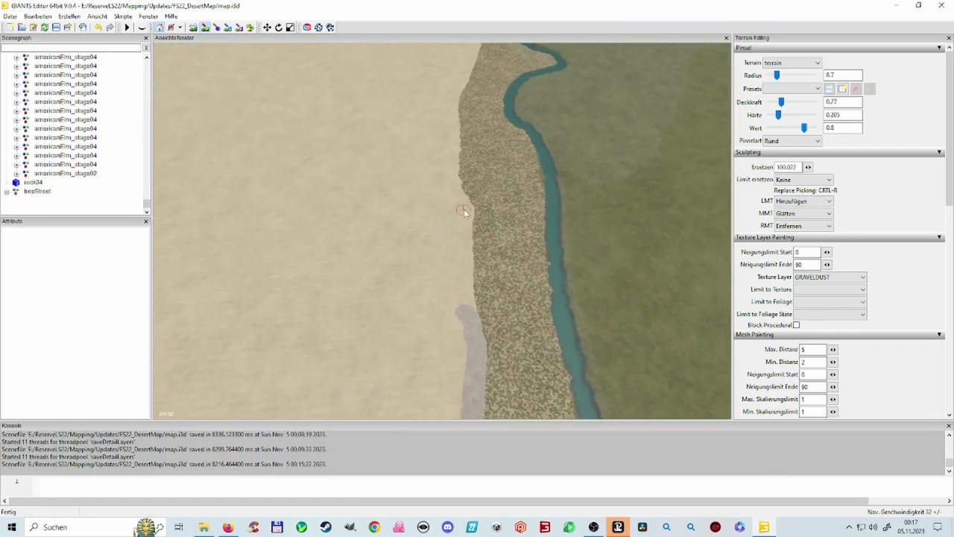
{"action": "left_click_drag", "start_coordinate": [470, 219], "coordinate": [468, 313]}
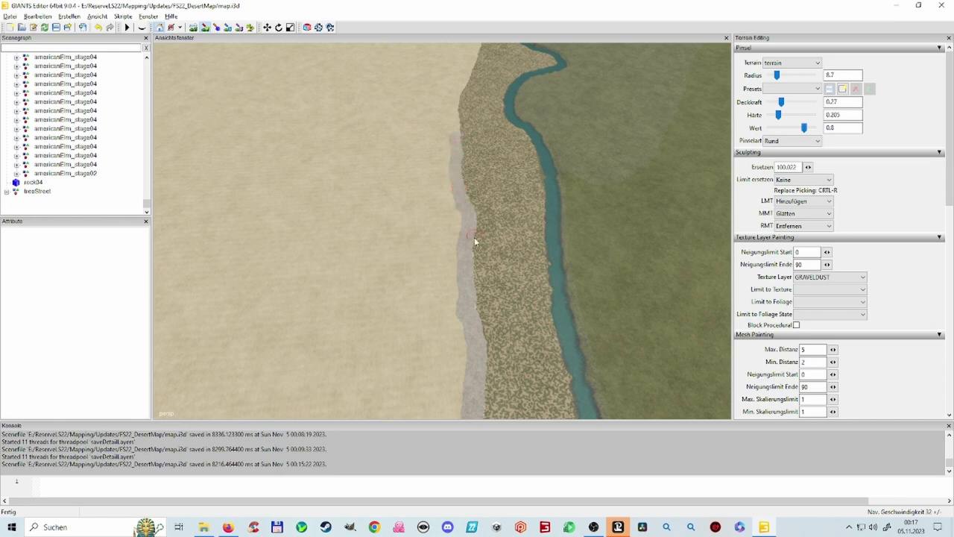
{"action": "left_click_drag", "start_coordinate": [474, 238], "coordinate": [492, 155], "text": "alt"}
{"action": "scroll", "coordinate": [486, 181], "scroll_direction": "up", "scroll_amount": 5}
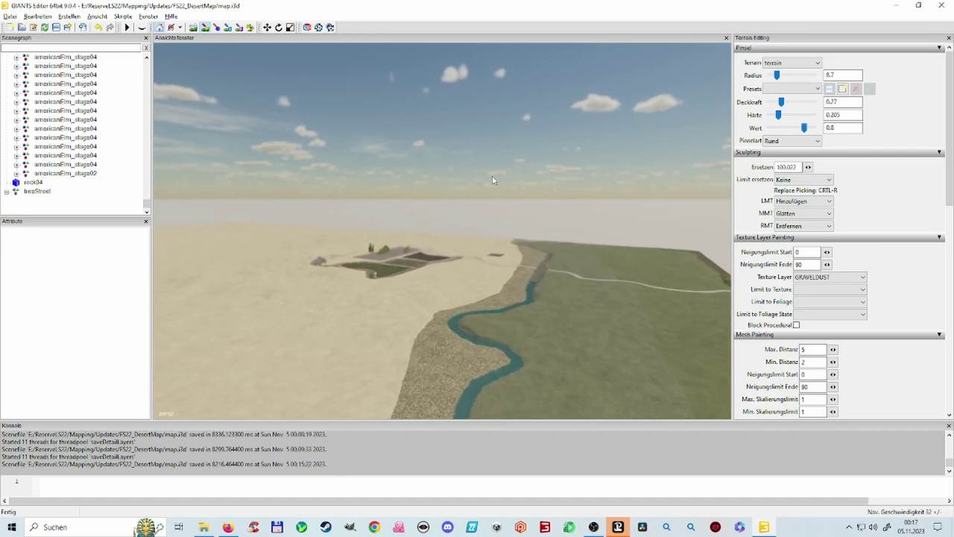
{"action": "right_click_drag", "start_coordinate": [492, 179], "coordinate": [407, 287]}
{"action": "mouse_move", "coordinate": [428, 241]}
{"action": "left_mouse_down", "text": "alt"}
{"action": "mouse_move", "coordinate": [438, 235]}
{"action": "mouse_move", "coordinate": [416, 300]}
{"action": "left_mouse_up", "text": "alt"}
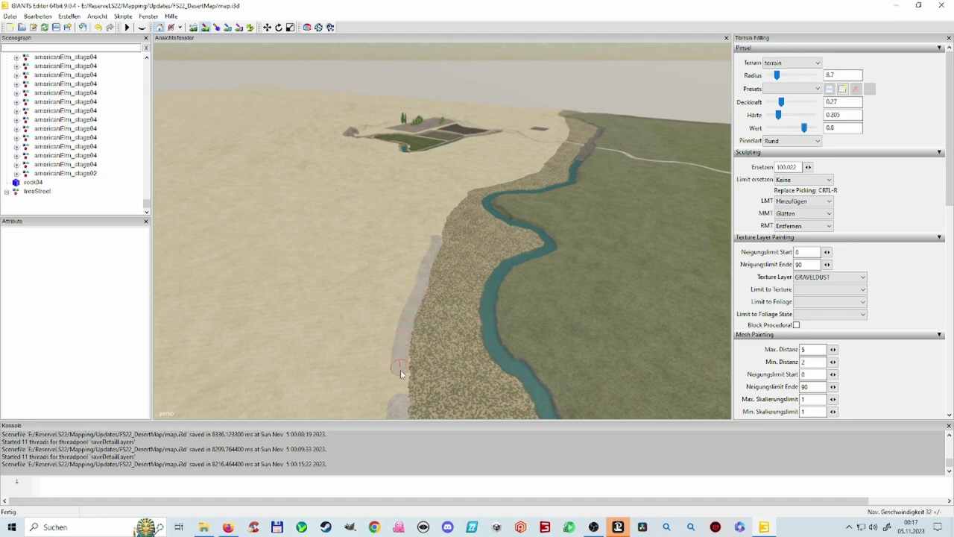
Step: Follow the riverbank strip's edge with the gravel path around the large river bend
{"action": "right_click_drag", "start_coordinate": [399, 397], "coordinate": [400, 292]}
{"action": "scroll", "coordinate": [401, 289], "scroll_direction": "up", "scroll_amount": 10}
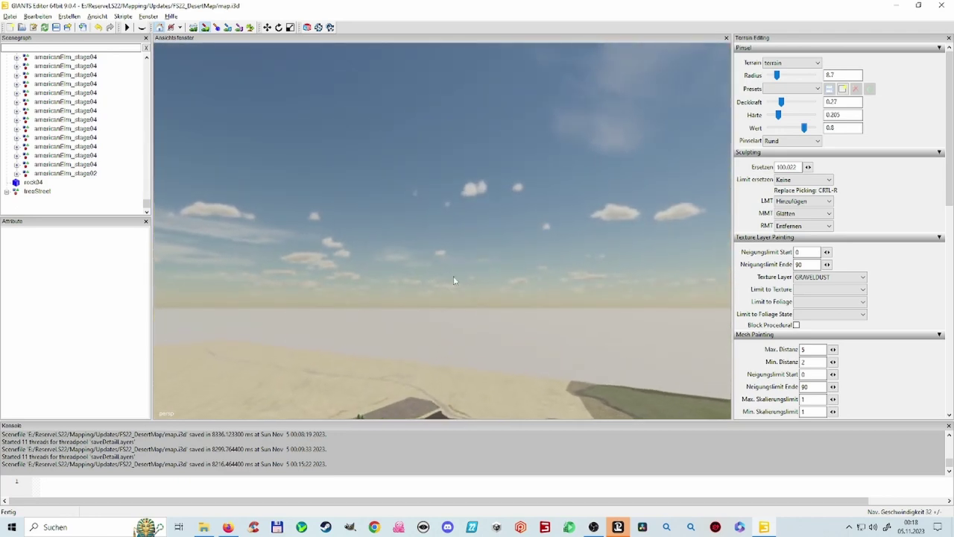
{"action": "mouse_move", "coordinate": [368, 199]}
{"action": "left_mouse_down", "text": "alt"}
{"action": "mouse_move", "coordinate": [412, 383]}
{"action": "mouse_move", "coordinate": [399, 350]}
{"action": "left_mouse_up", "text": "alt"}
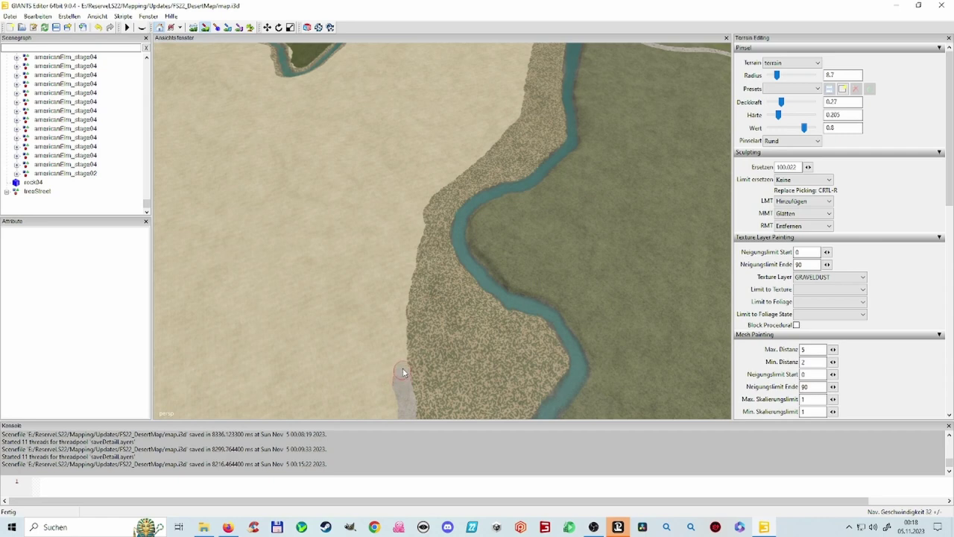
{"action": "left_click_drag", "start_coordinate": [401, 327], "coordinate": [401, 313]}
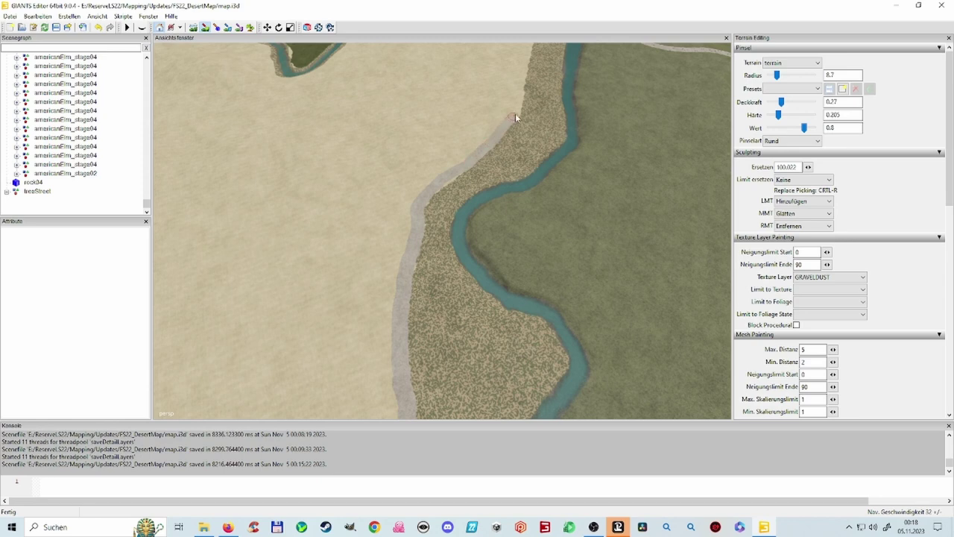
{"action": "left_click_drag", "start_coordinate": [515, 114], "coordinate": [519, 108]}
Step: Paint the last riverside stretch of the gravel path until it joins the existing road at the river crossing
{"action": "left_click_drag", "start_coordinate": [521, 145], "coordinate": [539, 76], "text": "alt"}
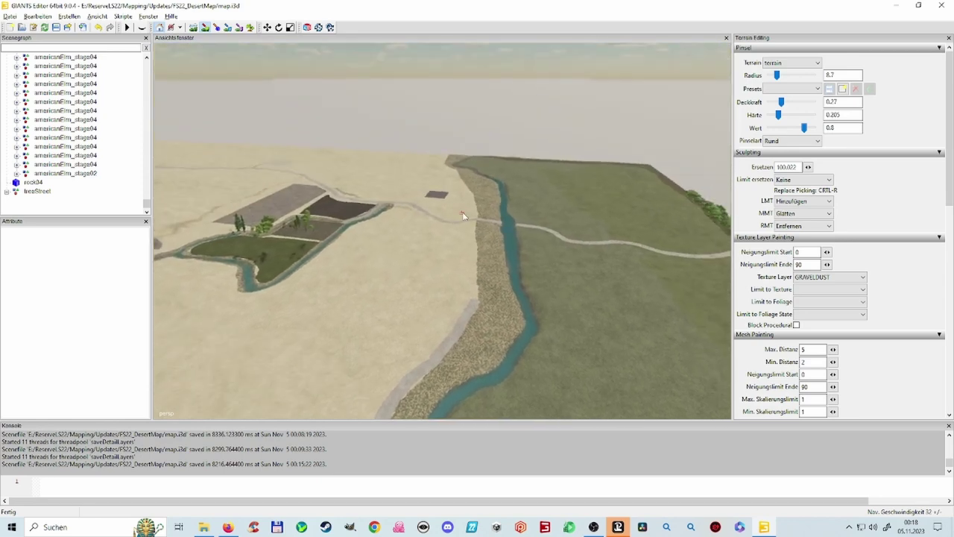
{"action": "scroll", "coordinate": [515, 223], "scroll_direction": "up", "scroll_amount": 5}
{"action": "left_click_drag", "start_coordinate": [486, 258], "coordinate": [482, 268], "text": "alt"}
{"action": "scroll", "coordinate": [492, 267], "scroll_direction": "up", "scroll_amount": 3}
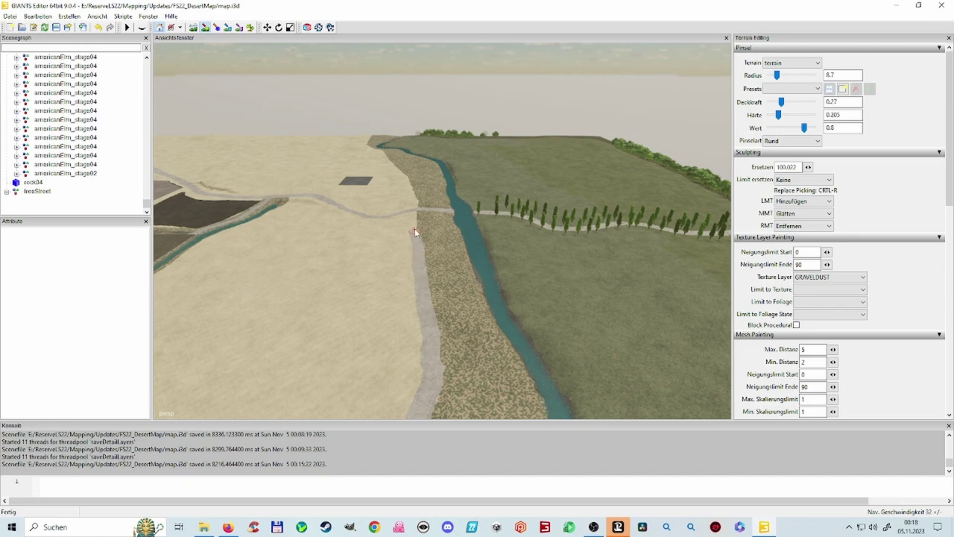
{"action": "left_click_drag", "start_coordinate": [441, 304], "coordinate": [421, 241], "text": "alt"}
{"action": "scroll", "coordinate": [514, 265], "scroll_direction": "up", "scroll_amount": 6}
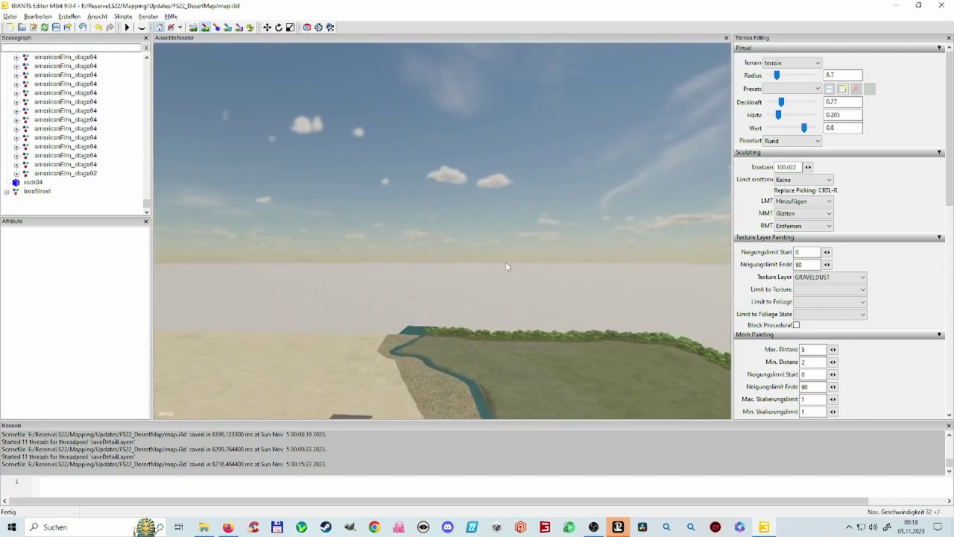
{"action": "middle_click_drag", "start_coordinate": [505, 266], "coordinate": [423, 330]}
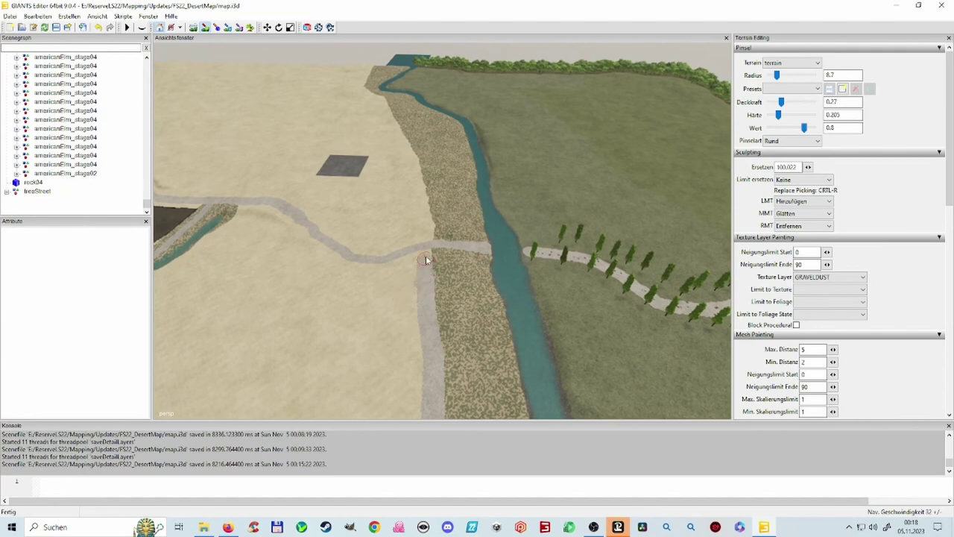
Step: Reduce the brush radius to 5.2 and paint a narrower gravel path from the dark square plot toward the existing paths
{"action": "middle_click_drag", "start_coordinate": [426, 250], "coordinate": [322, 258]}
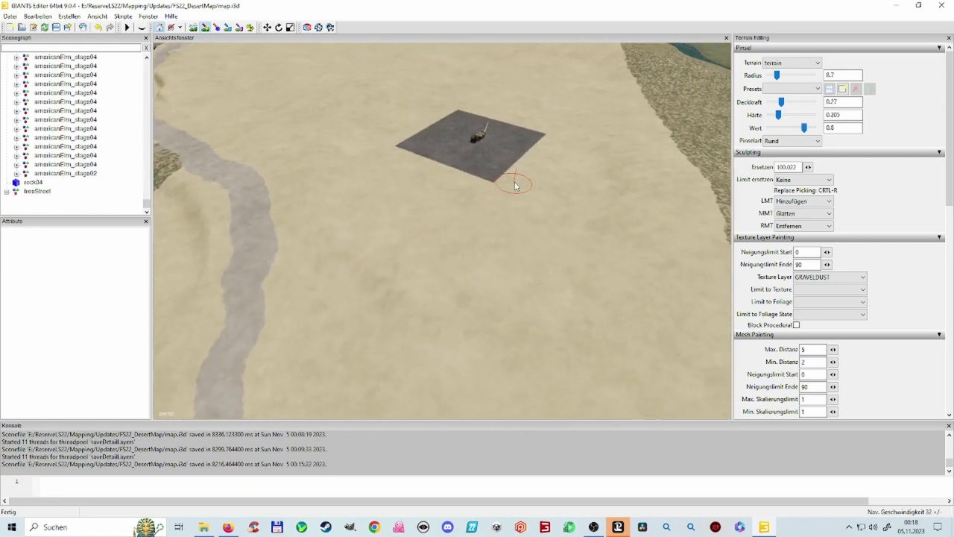
{"action": "scroll", "coordinate": [517, 185], "scroll_direction": "down", "scroll_amount": 7, "text": "ctrl"}
{"action": "left_click_drag", "start_coordinate": [545, 284], "coordinate": [538, 351]}
{"action": "scroll", "coordinate": [569, 327], "scroll_direction": "down", "scroll_amount": 4}
{"action": "middle_click_drag", "start_coordinate": [570, 327], "coordinate": [556, 170], "text": "alt"}
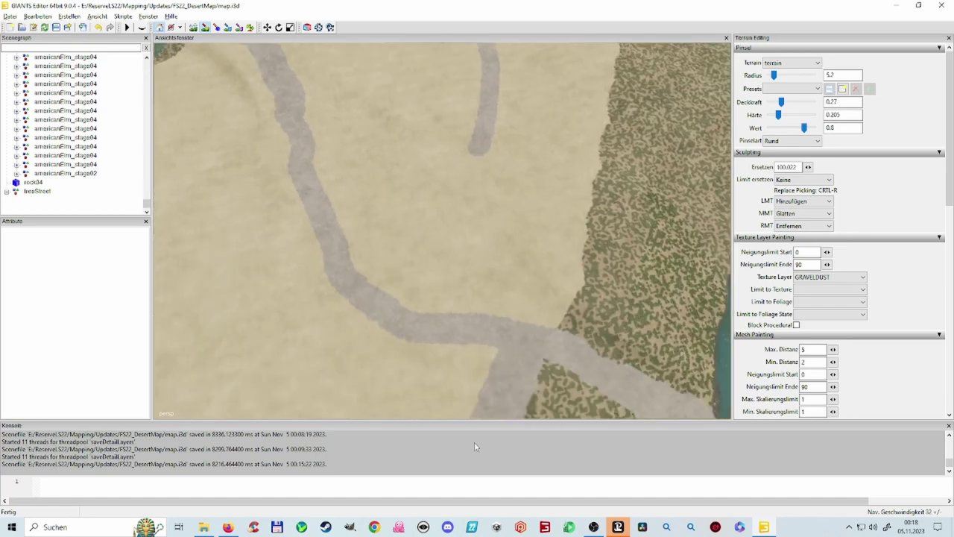
Step: Fork the narrow gravel path, joining one arm to the existing path and the other to the junction beside the riverbank strip
{"action": "left_click_drag", "start_coordinate": [555, 170], "coordinate": [476, 411], "text": "alt"}
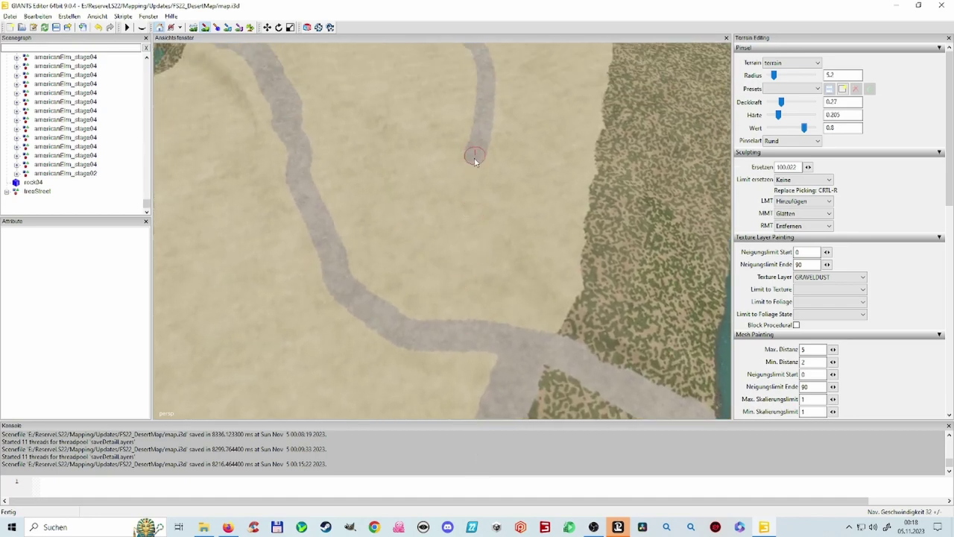
{"action": "mouse_move", "coordinate": [450, 198]}
{"action": "left_mouse_down"}
{"action": "mouse_move", "coordinate": [442, 210]}
{"action": "mouse_move", "coordinate": [414, 212]}
{"action": "left_mouse_up"}
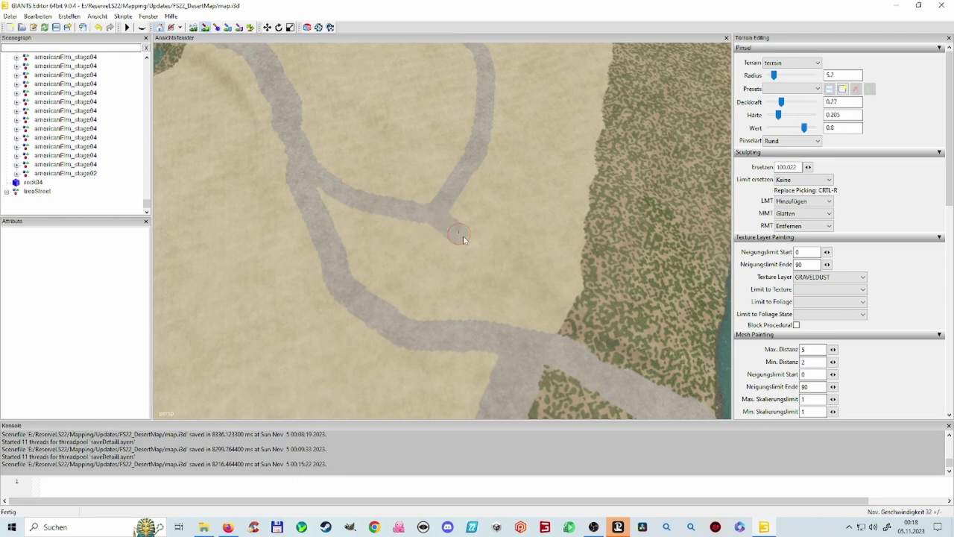
{"action": "left_click_drag", "start_coordinate": [463, 238], "coordinate": [481, 258]}
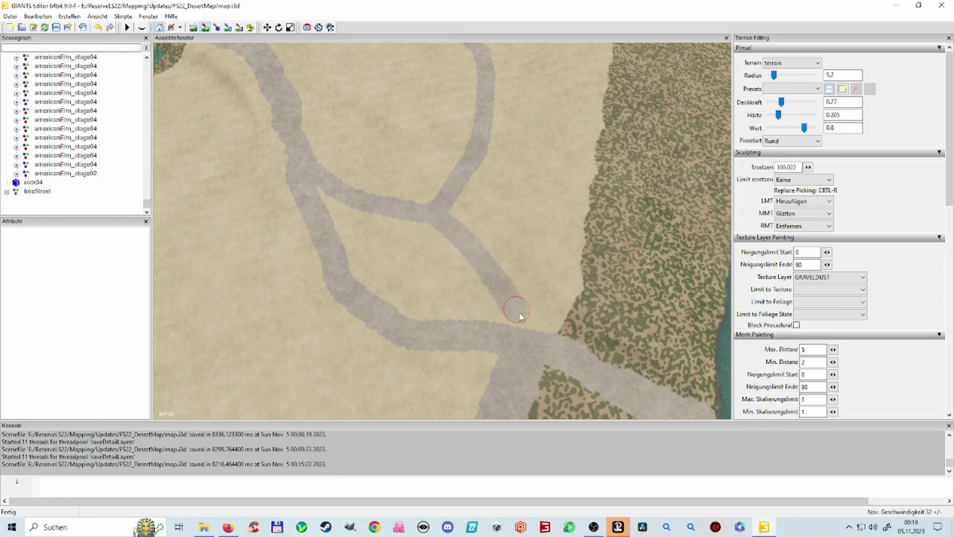
{"action": "scroll", "coordinate": [447, 339], "scroll_direction": "up", "scroll_amount": 10}
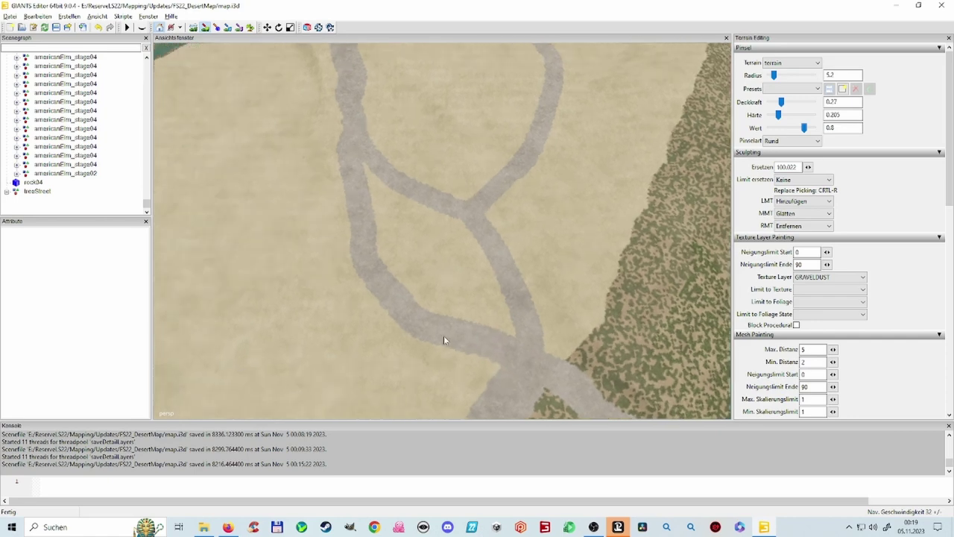
Step: Start a narrow gravel side branch from the long path across the open sand
{"action": "left_click_drag", "start_coordinate": [501, 343], "coordinate": [379, 257], "text": "alt"}
{"action": "mouse_move", "coordinate": [378, 252]}
{"action": "right_mouse_down"}
{"action": "mouse_move", "coordinate": [629, 239]}
{"action": "mouse_move", "coordinate": [424, 247]}
{"action": "mouse_move", "coordinate": [345, 193]}
{"action": "right_mouse_up"}
{"action": "scroll", "coordinate": [453, 200], "scroll_direction": "up", "scroll_amount": 15}
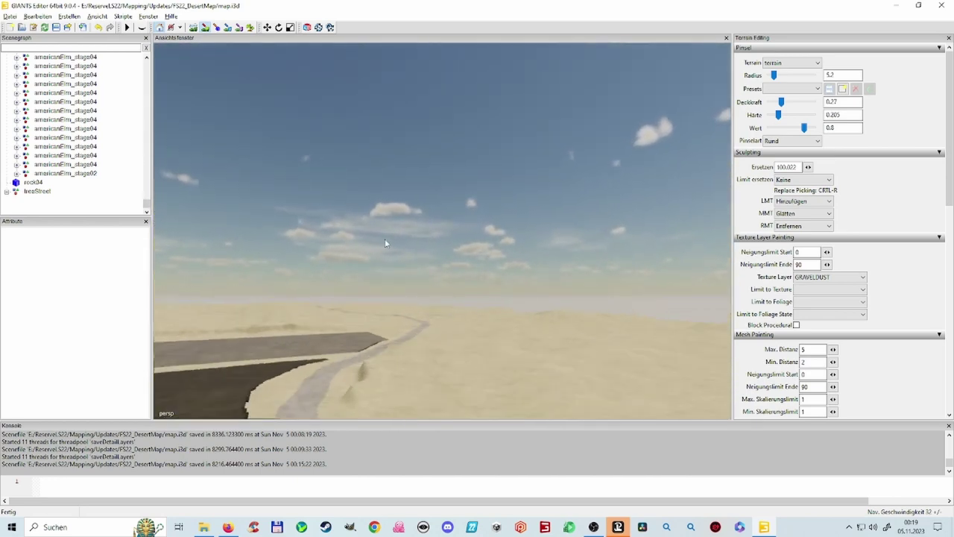
{"action": "mouse_move", "coordinate": [400, 250]}
{"action": "right_mouse_down"}
{"action": "mouse_move", "coordinate": [348, 258]}
{"action": "mouse_move", "coordinate": [414, 230]}
{"action": "mouse_move", "coordinate": [366, 273]}
{"action": "mouse_move", "coordinate": [388, 260]}
{"action": "right_mouse_up"}
{"action": "scroll", "coordinate": [388, 257], "scroll_direction": "up", "scroll_amount": 12}
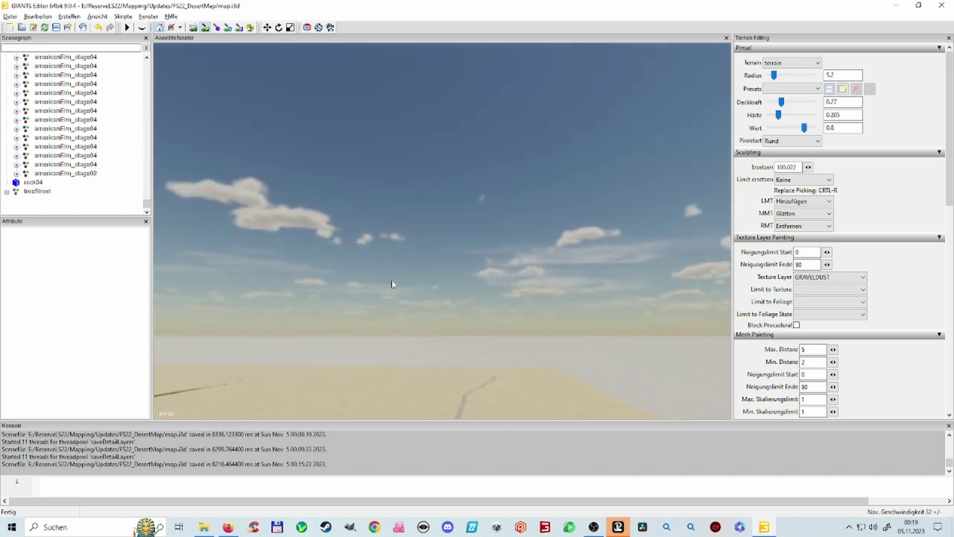
{"action": "right_click_drag", "start_coordinate": [354, 292], "coordinate": [491, 340]}
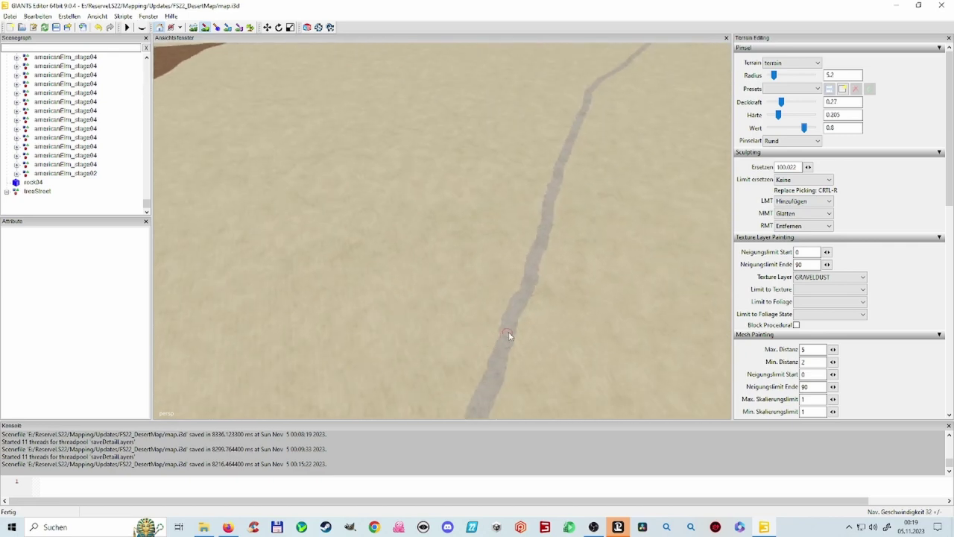
{"action": "left_click_drag", "start_coordinate": [468, 325], "coordinate": [447, 321]}
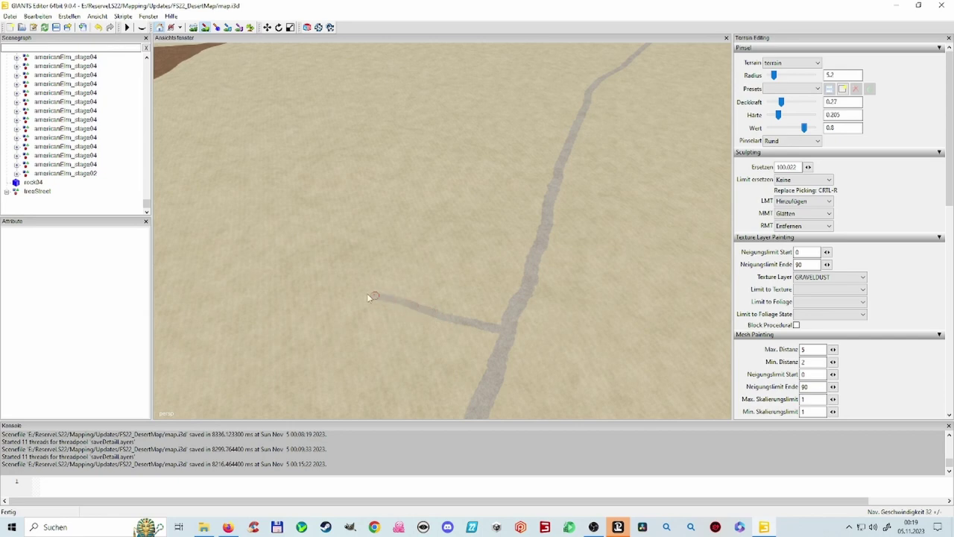
{"action": "scroll", "coordinate": [410, 296], "scroll_direction": "up", "scroll_amount": 10}
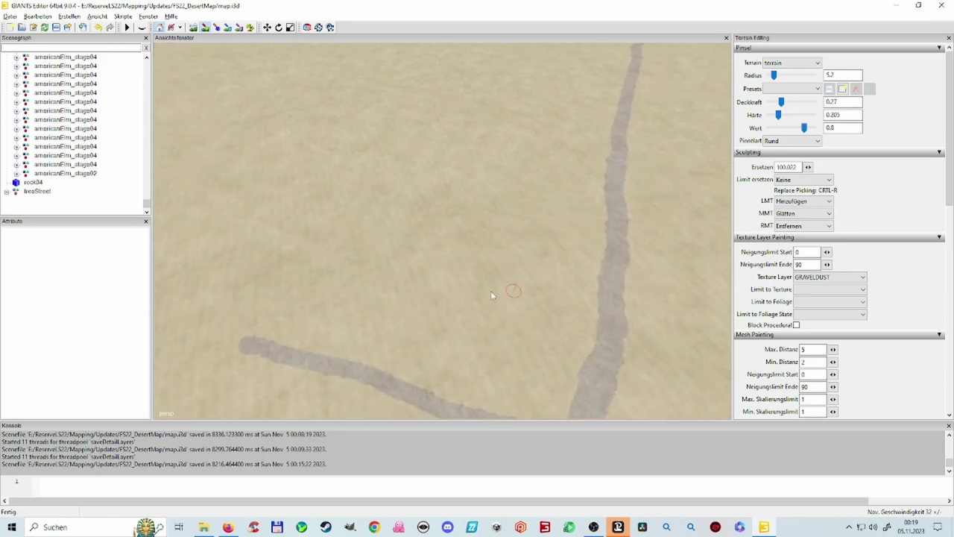
Step: Extend the gravel side branch across the sand toward the oval brown patch
{"action": "right_click_drag", "start_coordinate": [589, 261], "coordinate": [377, 200]}
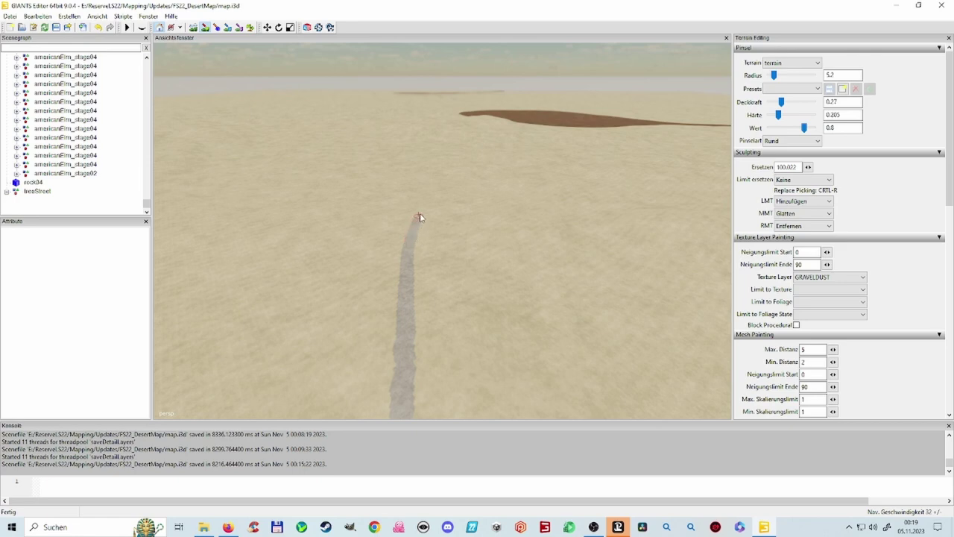
{"action": "left_click_drag", "start_coordinate": [419, 217], "coordinate": [424, 209]}
{"action": "mouse_move", "coordinate": [432, 184]}
{"action": "right_mouse_down"}
{"action": "mouse_move", "coordinate": [461, 227]}
{"action": "mouse_move", "coordinate": [475, 194]}
{"action": "right_mouse_up"}
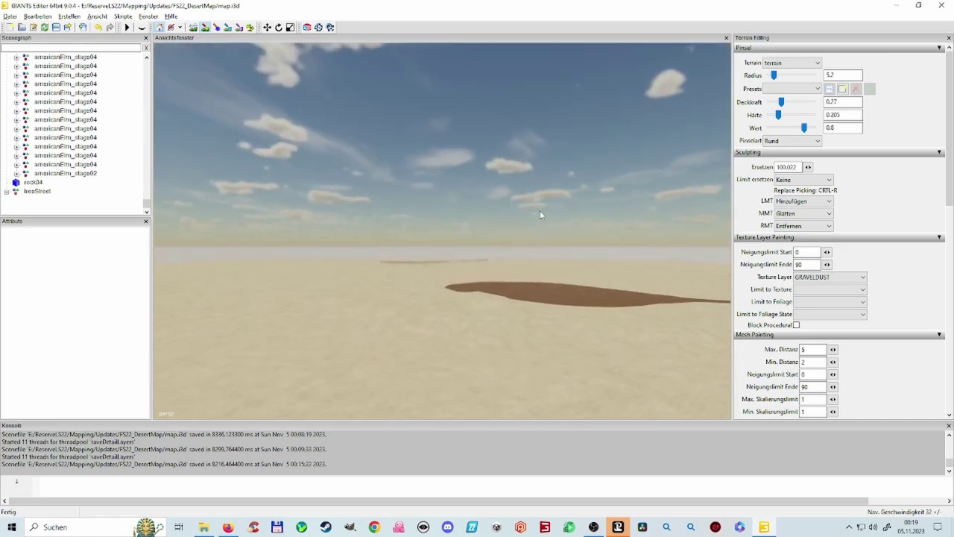
{"action": "right_click_drag", "start_coordinate": [540, 213], "coordinate": [470, 250]}
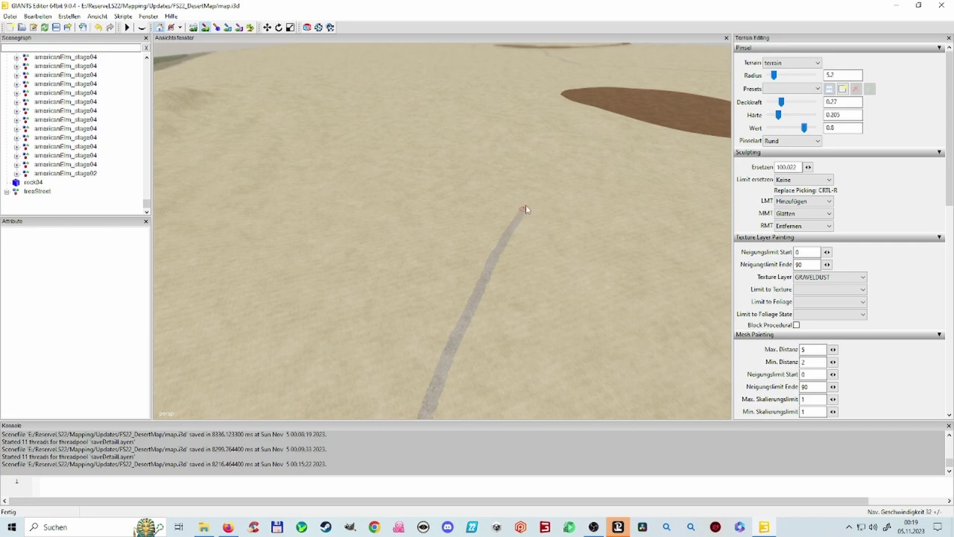
{"action": "left_click_drag", "start_coordinate": [544, 191], "coordinate": [556, 173]}
Step: Examine the sand between the end of the gravel branch and the oval brown patch
{"action": "mouse_move", "coordinate": [554, 239]}
{"action": "right_mouse_down"}
{"action": "mouse_move", "coordinate": [586, 208]}
{"action": "mouse_move", "coordinate": [573, 232]}
{"action": "right_mouse_up"}
{"action": "left_click_drag", "start_coordinate": [574, 237], "coordinate": [581, 255], "text": "alt"}
{"action": "scroll", "coordinate": [497, 288], "scroll_direction": "up", "scroll_amount": 6}
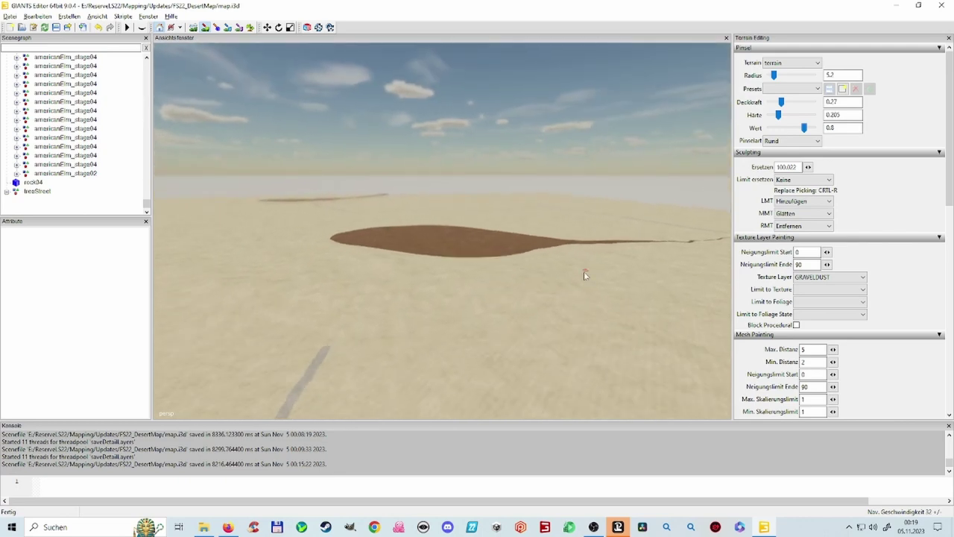
{"action": "right_click_drag", "start_coordinate": [499, 289], "coordinate": [425, 314]}
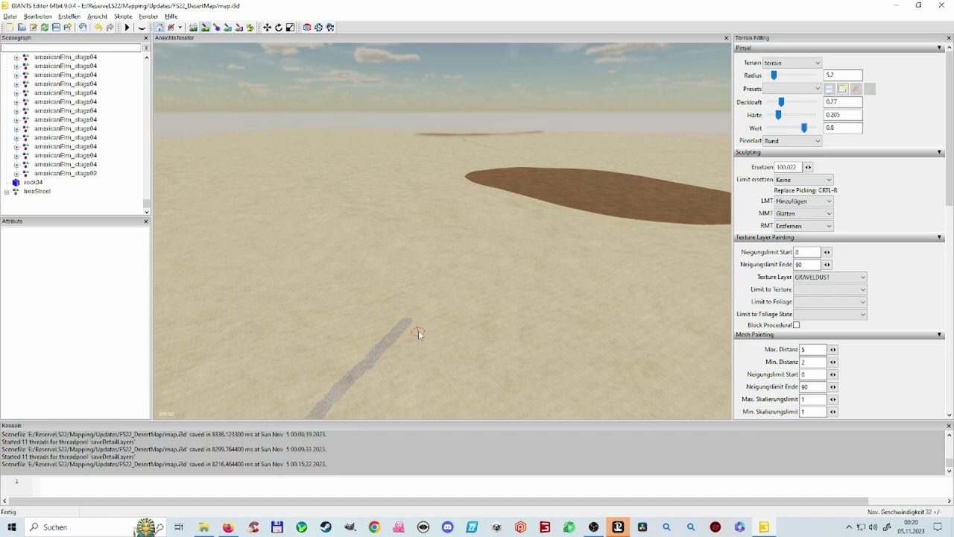
{"action": "right_click_drag", "start_coordinate": [418, 330], "coordinate": [217, 340]}
{"action": "mouse_move", "coordinate": [217, 337]}
{"action": "left_mouse_down", "text": "alt"}
{"action": "mouse_move", "coordinate": [264, 317]}
{"action": "mouse_move", "coordinate": [251, 324]}
{"action": "mouse_move", "coordinate": [522, 371]}
{"action": "mouse_move", "coordinate": [501, 341]}
{"action": "left_mouse_up", "text": "alt"}
{"action": "mouse_move", "coordinate": [431, 322]}
{"action": "right_mouse_down"}
{"action": "mouse_move", "coordinate": [454, 297]}
{"action": "mouse_move", "coordinate": [413, 310]}
{"action": "mouse_move", "coordinate": [439, 307]}
{"action": "mouse_move", "coordinate": [451, 287]}
{"action": "mouse_move", "coordinate": [433, 302]}
{"action": "mouse_move", "coordinate": [480, 304]}
{"action": "right_mouse_up"}
{"action": "scroll", "coordinate": [437, 310], "scroll_direction": "up", "scroll_amount": 5}
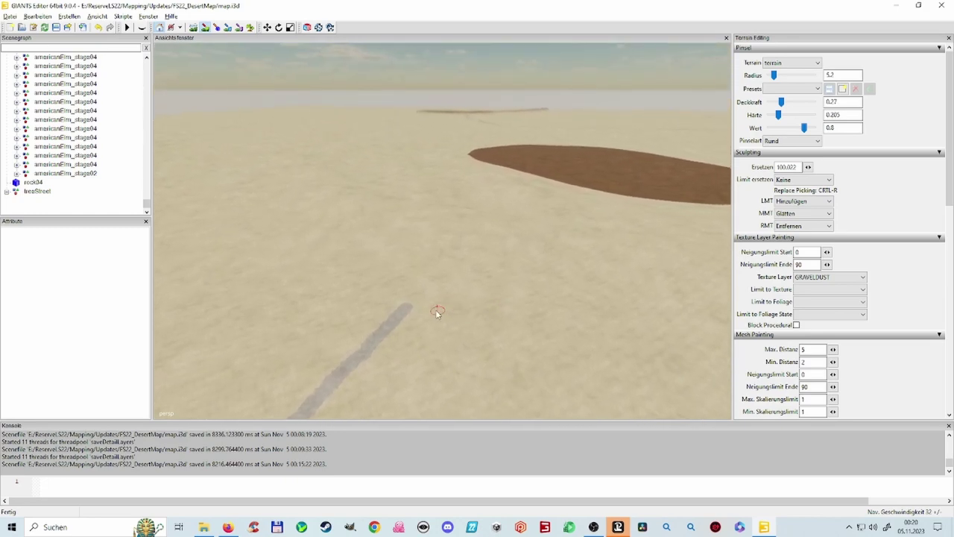
Step: Change the texture layer to SANDGRAVEL and continue the path from the end of the gravel branch
{"action": "left_click", "coordinate": [829, 276]}
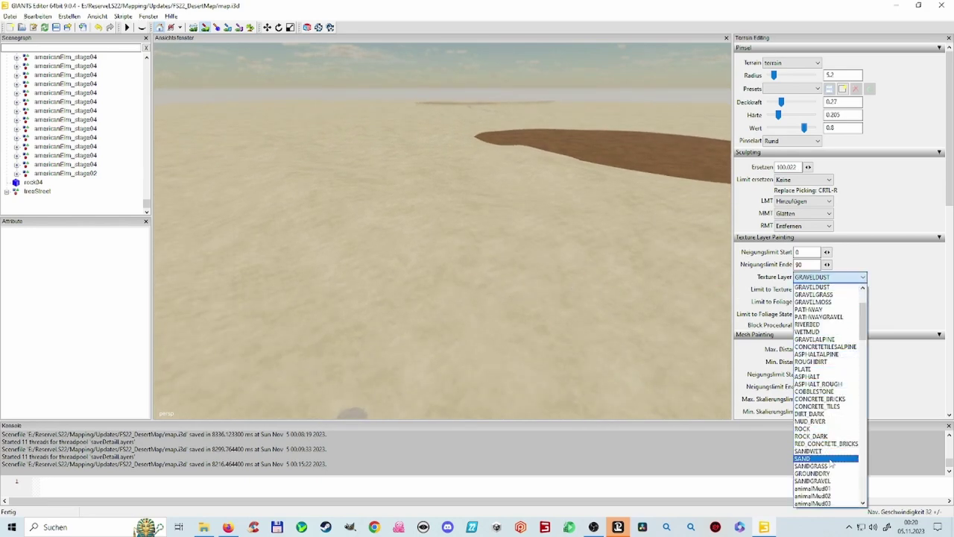
{"action": "left_click", "coordinate": [813, 481]}
{"action": "left_click_drag", "start_coordinate": [481, 341], "coordinate": [441, 375], "text": "alt"}
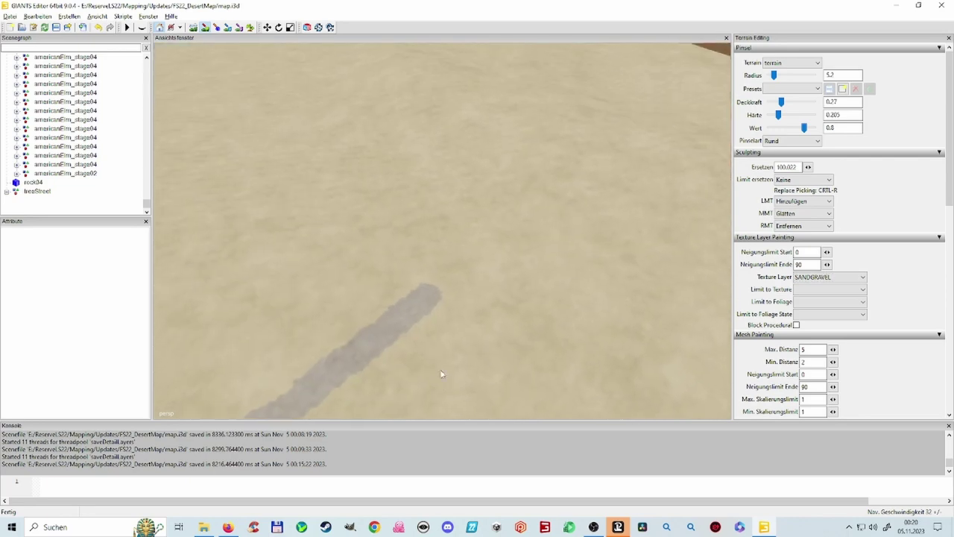
{"action": "scroll", "coordinate": [602, 336], "scroll_direction": "up", "scroll_amount": 2}
{"action": "left_click_drag", "start_coordinate": [602, 336], "coordinate": [557, 382], "text": "alt"}
{"action": "scroll", "coordinate": [468, 379], "scroll_direction": "down", "scroll_amount": 2}
{"action": "mouse_move", "coordinate": [465, 380]}
{"action": "right_mouse_down"}
{"action": "mouse_move", "coordinate": [515, 347]}
{"action": "mouse_move", "coordinate": [467, 264]}
{"action": "mouse_move", "coordinate": [431, 266]}
{"action": "right_mouse_up"}
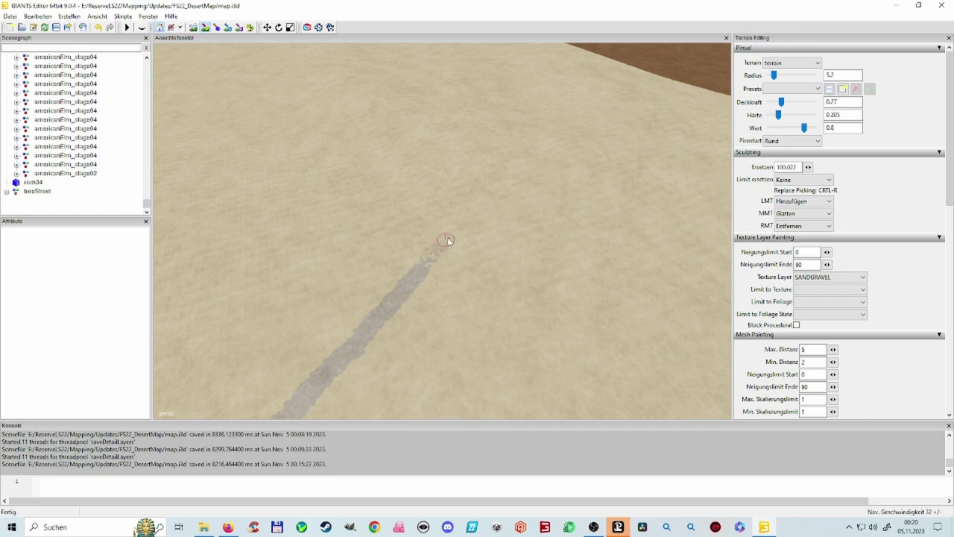
{"action": "mouse_move", "coordinate": [453, 231]}
{"action": "left_mouse_down"}
{"action": "mouse_move", "coordinate": [499, 166]}
{"action": "mouse_move", "coordinate": [500, 127]}
{"action": "mouse_move", "coordinate": [570, 191]}
{"action": "mouse_move", "coordinate": [514, 240]}
{"action": "mouse_move", "coordinate": [571, 226]}
{"action": "mouse_move", "coordinate": [562, 254]}
{"action": "left_mouse_up"}
Step: Extend the SANDGRAVEL path in a bend across the sand alongside the oval brown patch
{"action": "mouse_move", "coordinate": [561, 254]}
{"action": "right_mouse_down"}
{"action": "mouse_move", "coordinate": [465, 301]}
{"action": "mouse_move", "coordinate": [488, 279]}
{"action": "mouse_move", "coordinate": [512, 281]}
{"action": "mouse_move", "coordinate": [482, 276]}
{"action": "mouse_move", "coordinate": [431, 292]}
{"action": "mouse_move", "coordinate": [419, 333]}
{"action": "mouse_move", "coordinate": [547, 310]}
{"action": "mouse_move", "coordinate": [528, 304]}
{"action": "mouse_move", "coordinate": [561, 314]}
{"action": "mouse_move", "coordinate": [513, 307]}
{"action": "mouse_move", "coordinate": [551, 290]}
{"action": "right_mouse_up"}
{"action": "scroll", "coordinate": [552, 290], "scroll_direction": "up", "scroll_amount": 10}
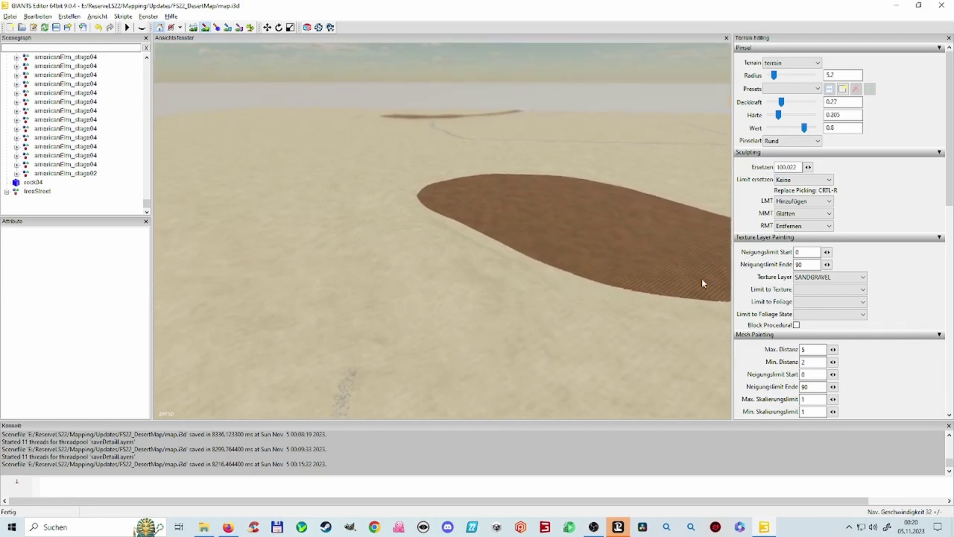
{"action": "right_click_drag", "start_coordinate": [530, 237], "coordinate": [448, 277]}
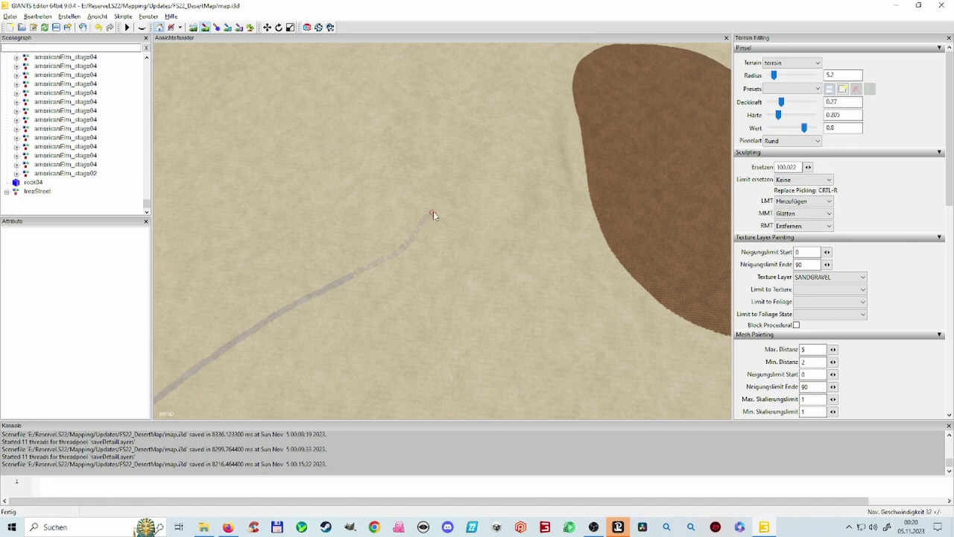
{"action": "mouse_move", "coordinate": [433, 213]}
{"action": "right_mouse_down"}
{"action": "mouse_move", "coordinate": [386, 192]}
{"action": "mouse_move", "coordinate": [433, 166]}
{"action": "mouse_move", "coordinate": [504, 201]}
{"action": "mouse_move", "coordinate": [500, 226]}
{"action": "mouse_move", "coordinate": [536, 227]}
{"action": "mouse_move", "coordinate": [451, 237]}
{"action": "right_mouse_up"}
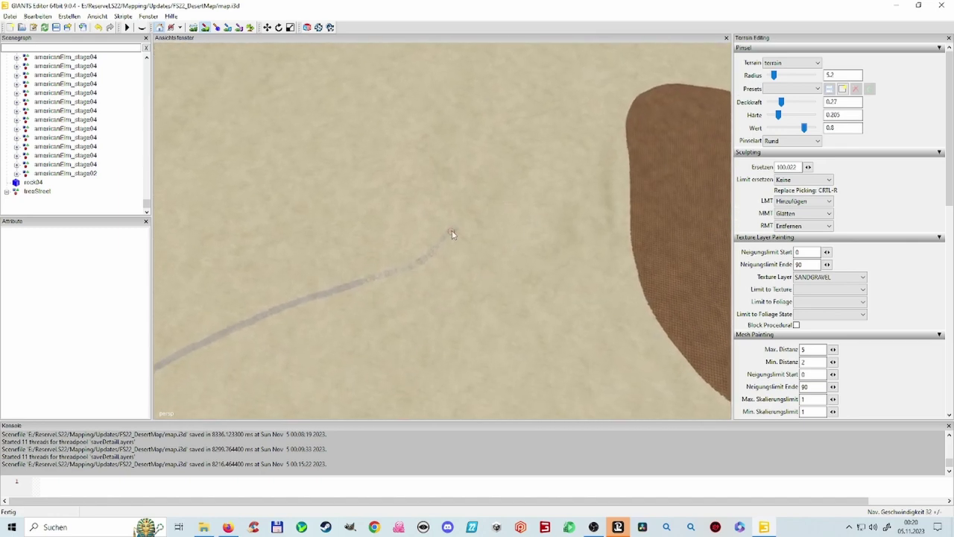
{"action": "left_click_drag", "start_coordinate": [452, 234], "coordinate": [462, 212]}
Step: Enlarge the brush radius to 14.7 and paint a rounded SANDGRAVEL pad at the path's end
{"action": "mouse_move", "coordinate": [460, 155]}
{"action": "right_mouse_down"}
{"action": "mouse_move", "coordinate": [529, 198]}
{"action": "mouse_move", "coordinate": [670, 188]}
{"action": "mouse_move", "coordinate": [528, 220]}
{"action": "mouse_move", "coordinate": [634, 210]}
{"action": "mouse_move", "coordinate": [580, 202]}
{"action": "mouse_move", "coordinate": [563, 225]}
{"action": "right_mouse_up"}
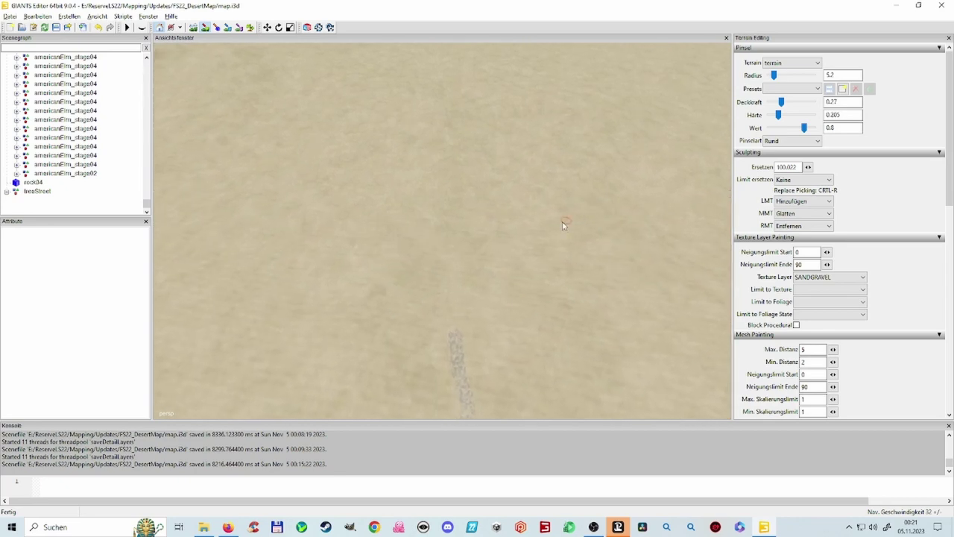
{"action": "scroll", "coordinate": [476, 265], "scroll_direction": "up", "scroll_amount": 10}
{"action": "scroll", "coordinate": [438, 292], "scroll_direction": "up", "scroll_amount": 2, "text": "shift"}
{"action": "mouse_move", "coordinate": [416, 302]}
{"action": "left_mouse_down"}
{"action": "mouse_move", "coordinate": [421, 281]}
{"action": "mouse_move", "coordinate": [444, 276]}
{"action": "left_mouse_up"}
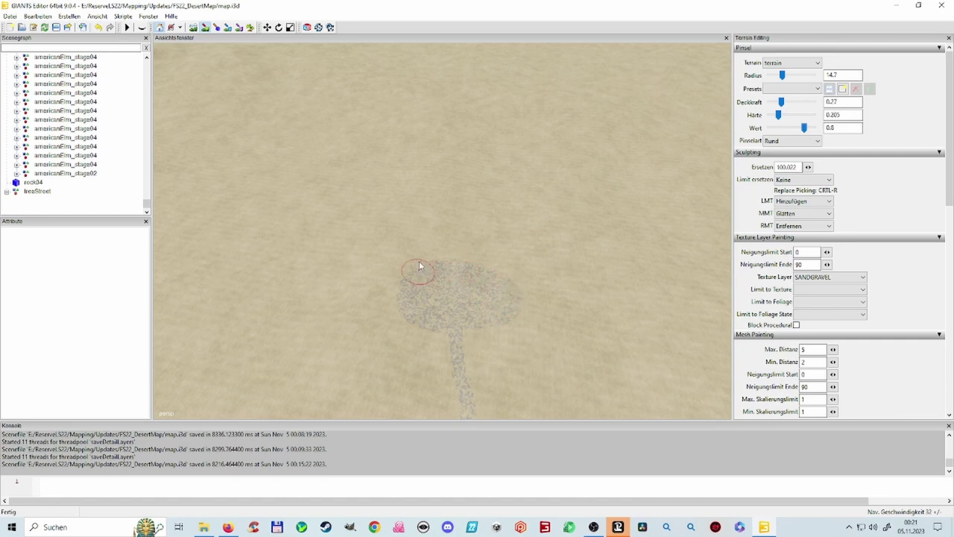
{"action": "left_click_drag", "start_coordinate": [495, 310], "coordinate": [456, 313]}
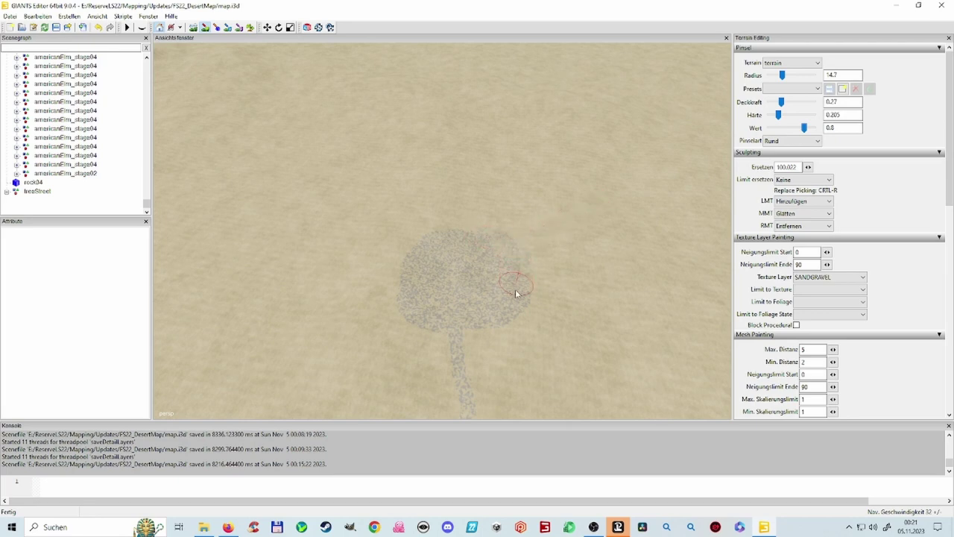
Step: Set the brush to Quadratisch with radius 35.95 and paint the pad at the path's end into a larger square
{"action": "left_click", "coordinate": [790, 140]}
{"action": "left_click", "coordinate": [782, 158]}
{"action": "scroll", "coordinate": [434, 264], "scroll_direction": "up", "scroll_amount": 5}
{"action": "scroll", "coordinate": [440, 290], "scroll_direction": "up", "scroll_amount": 7, "text": "ctrl"}
{"action": "mouse_move", "coordinate": [429, 278]}
{"action": "left_mouse_down"}
{"action": "mouse_move", "coordinate": [416, 260]}
{"action": "mouse_move", "coordinate": [431, 250]}
{"action": "mouse_move", "coordinate": [490, 238]}
{"action": "mouse_move", "coordinate": [509, 282]}
{"action": "mouse_move", "coordinate": [466, 301]}
{"action": "mouse_move", "coordinate": [430, 291]}
{"action": "mouse_move", "coordinate": [415, 267]}
{"action": "mouse_move", "coordinate": [464, 296]}
{"action": "left_mouse_up"}
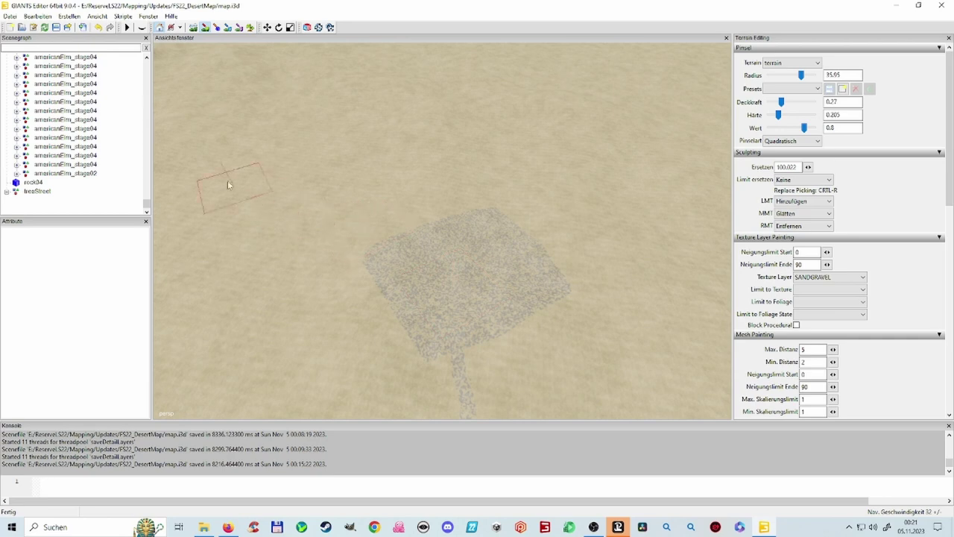
Step: Switch to terrain sculpting and pick the replacement height 115.262 where the path meets the square pad
{"action": "left_click", "coordinate": [196, 28]}
{"action": "left_click_drag", "start_coordinate": [451, 328], "coordinate": [460, 319], "text": "alt"}
{"action": "scroll", "coordinate": [461, 318], "scroll_direction": "up", "scroll_amount": 12}
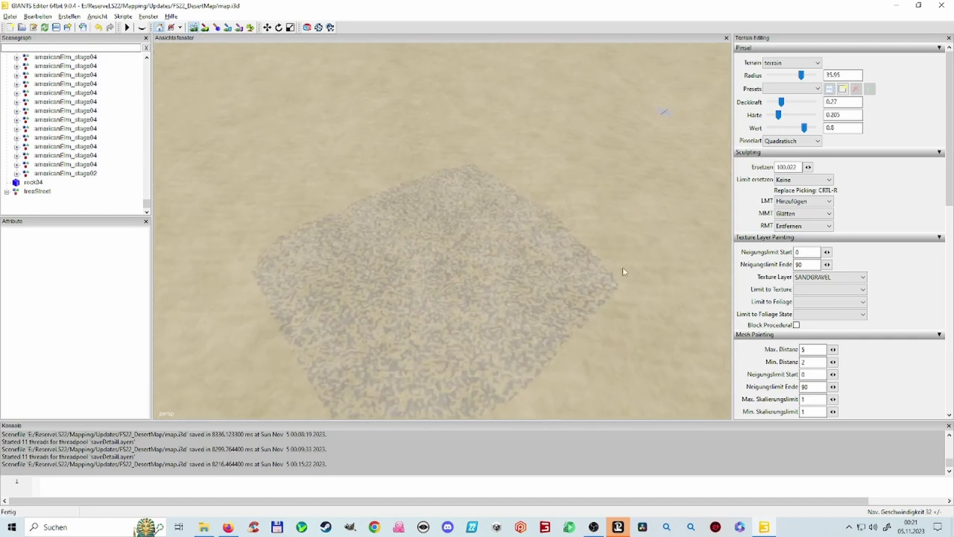
{"action": "scroll", "coordinate": [487, 338], "scroll_direction": "down", "scroll_amount": 10}
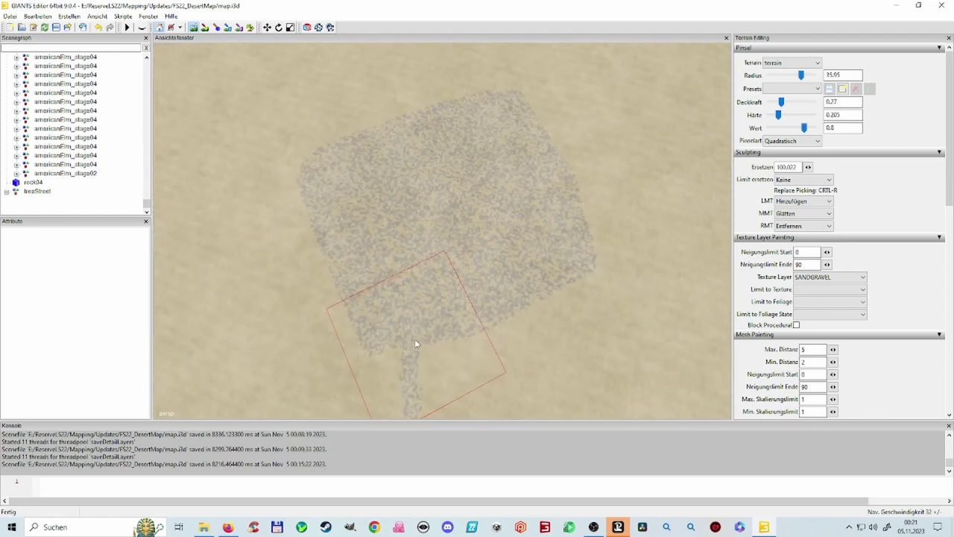
{"action": "right_click_drag", "start_coordinate": [408, 338], "coordinate": [408, 361]}
{"action": "scroll", "coordinate": [358, 335], "scroll_direction": "up", "scroll_amount": 5}
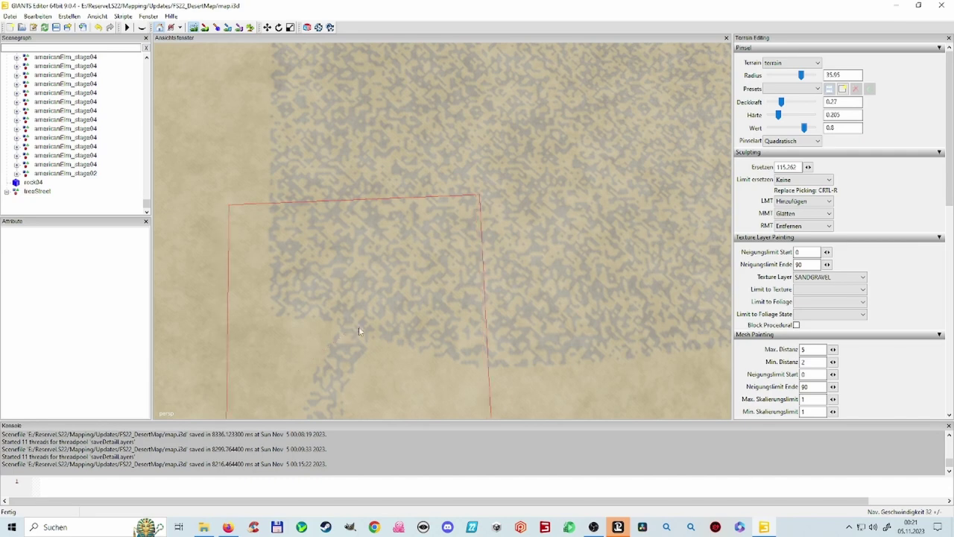
Step: Set the RMT sculpting action to Ersetzen and level the square pad's terrain to the picked height
{"action": "left_click", "coordinate": [803, 227]}
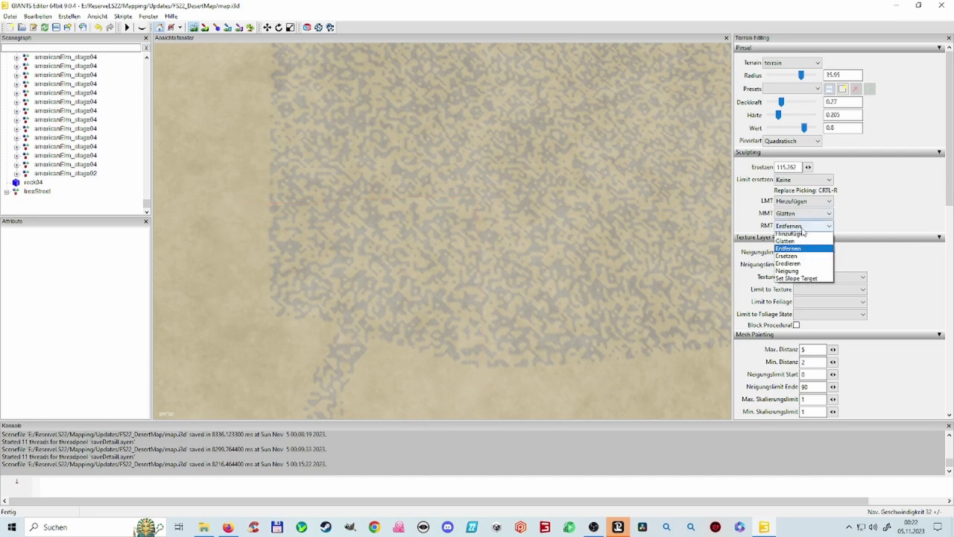
{"action": "left_click", "coordinate": [789, 255]}
{"action": "mouse_move", "coordinate": [457, 215]}
{"action": "right_mouse_down"}
{"action": "mouse_move", "coordinate": [406, 212]}
{"action": "mouse_move", "coordinate": [371, 270]}
{"action": "mouse_move", "coordinate": [383, 244]}
{"action": "mouse_move", "coordinate": [374, 191]}
{"action": "mouse_move", "coordinate": [417, 159]}
{"action": "mouse_move", "coordinate": [499, 195]}
{"action": "mouse_move", "coordinate": [512, 235]}
{"action": "mouse_move", "coordinate": [505, 231]}
{"action": "mouse_move", "coordinate": [545, 221]}
{"action": "mouse_move", "coordinate": [548, 236]}
{"action": "mouse_move", "coordinate": [583, 190]}
{"action": "mouse_move", "coordinate": [587, 163]}
{"action": "mouse_move", "coordinate": [571, 126]}
{"action": "mouse_move", "coordinate": [504, 109]}
{"action": "mouse_move", "coordinate": [425, 107]}
{"action": "mouse_move", "coordinate": [400, 91]}
{"action": "mouse_move", "coordinate": [504, 68]}
{"action": "mouse_move", "coordinate": [597, 94]}
{"action": "mouse_move", "coordinate": [607, 194]}
{"action": "mouse_move", "coordinate": [561, 264]}
{"action": "mouse_move", "coordinate": [388, 260]}
{"action": "mouse_move", "coordinate": [351, 219]}
{"action": "mouse_move", "coordinate": [370, 112]}
{"action": "mouse_move", "coordinate": [366, 81]}
{"action": "mouse_move", "coordinate": [407, 57]}
{"action": "mouse_move", "coordinate": [629, 53]}
{"action": "mouse_move", "coordinate": [652, 92]}
{"action": "mouse_move", "coordinate": [634, 227]}
{"action": "mouse_move", "coordinate": [570, 261]}
{"action": "mouse_move", "coordinate": [397, 257]}
{"action": "right_mouse_up"}
{"action": "scroll", "coordinate": [542, 221], "scroll_direction": "down", "scroll_amount": 5}
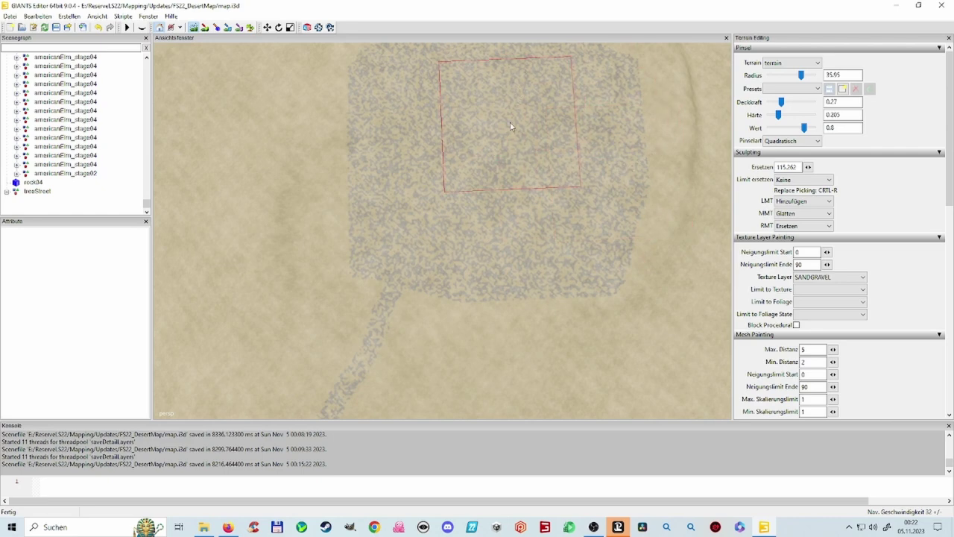
Step: Bring the view back to the square gravel pad and examine its levelled surface and edges
{"action": "mouse_move", "coordinate": [512, 128]}
{"action": "left_mouse_down", "text": "alt"}
{"action": "mouse_move", "coordinate": [553, 113]}
{"action": "mouse_move", "coordinate": [604, 68]}
{"action": "mouse_move", "coordinate": [585, 72]}
{"action": "left_mouse_up", "text": "alt"}
{"action": "mouse_move", "coordinate": [584, 74]}
{"action": "right_mouse_down"}
{"action": "mouse_move", "coordinate": [618, 60]}
{"action": "mouse_move", "coordinate": [667, 57]}
{"action": "mouse_move", "coordinate": [670, 35]}
{"action": "mouse_move", "coordinate": [554, 152]}
{"action": "mouse_move", "coordinate": [518, 175]}
{"action": "mouse_move", "coordinate": [502, 208]}
{"action": "mouse_move", "coordinate": [500, 149]}
{"action": "mouse_move", "coordinate": [181, 348]}
{"action": "mouse_move", "coordinate": [343, 302]}
{"action": "mouse_move", "coordinate": [419, 296]}
{"action": "mouse_move", "coordinate": [708, 228]}
{"action": "mouse_move", "coordinate": [469, 228]}
{"action": "mouse_move", "coordinate": [448, 254]}
{"action": "mouse_move", "coordinate": [451, 245]}
{"action": "mouse_move", "coordinate": [254, 282]}
{"action": "mouse_move", "coordinate": [458, 247]}
{"action": "mouse_move", "coordinate": [443, 268]}
{"action": "mouse_move", "coordinate": [351, 287]}
{"action": "mouse_move", "coordinate": [408, 286]}
{"action": "mouse_move", "coordinate": [674, 184]}
{"action": "right_mouse_up"}
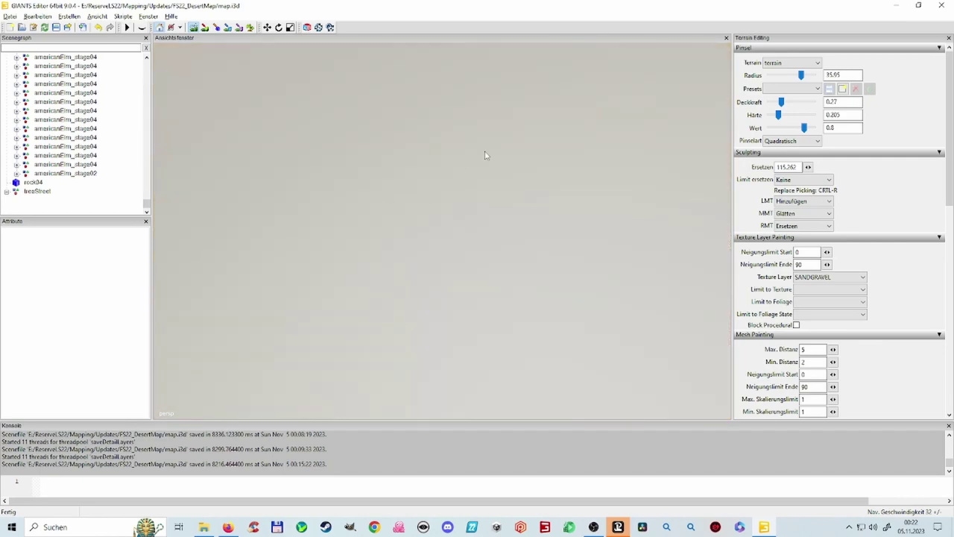
{"action": "scroll", "coordinate": [377, 209], "scroll_direction": "down", "scroll_amount": 3}
{"action": "left_click_drag", "start_coordinate": [147, 206], "coordinate": [147, 65]}
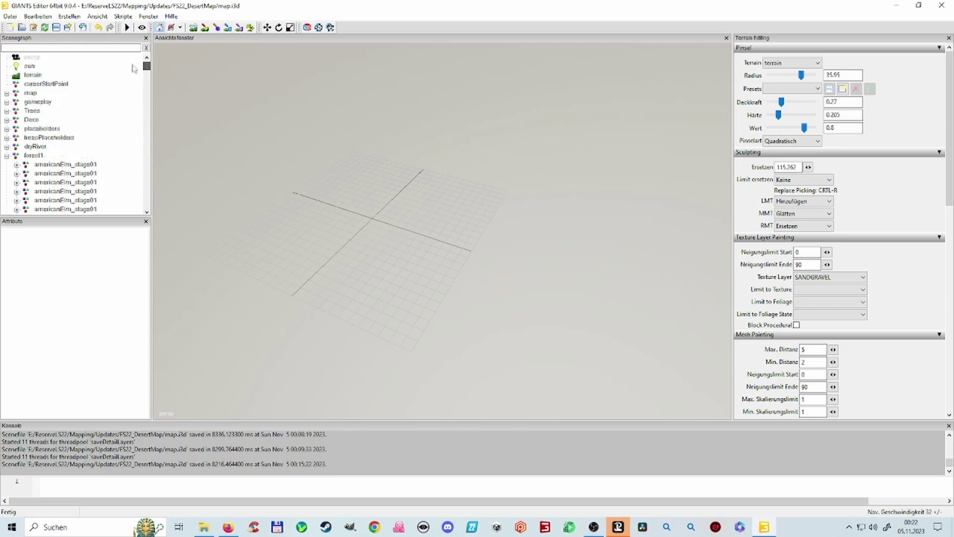
{"action": "mouse_move", "coordinate": [570, 254]}
{"action": "right_mouse_down", "text": "alt"}
{"action": "mouse_move", "coordinate": [298, 331]}
{"action": "mouse_move", "coordinate": [420, 261]}
{"action": "mouse_move", "coordinate": [366, 330]}
{"action": "mouse_move", "coordinate": [298, 263]}
{"action": "mouse_move", "coordinate": [352, 246]}
{"action": "mouse_move", "coordinate": [393, 291]}
{"action": "mouse_move", "coordinate": [296, 317]}
{"action": "mouse_move", "coordinate": [544, 247]}
{"action": "mouse_move", "coordinate": [542, 260]}
{"action": "mouse_move", "coordinate": [629, 234]}
{"action": "mouse_move", "coordinate": [584, 218]}
{"action": "mouse_move", "coordinate": [645, 117]}
{"action": "mouse_move", "coordinate": [692, 166]}
{"action": "mouse_move", "coordinate": [373, 240]}
{"action": "right_mouse_up", "text": "alt"}
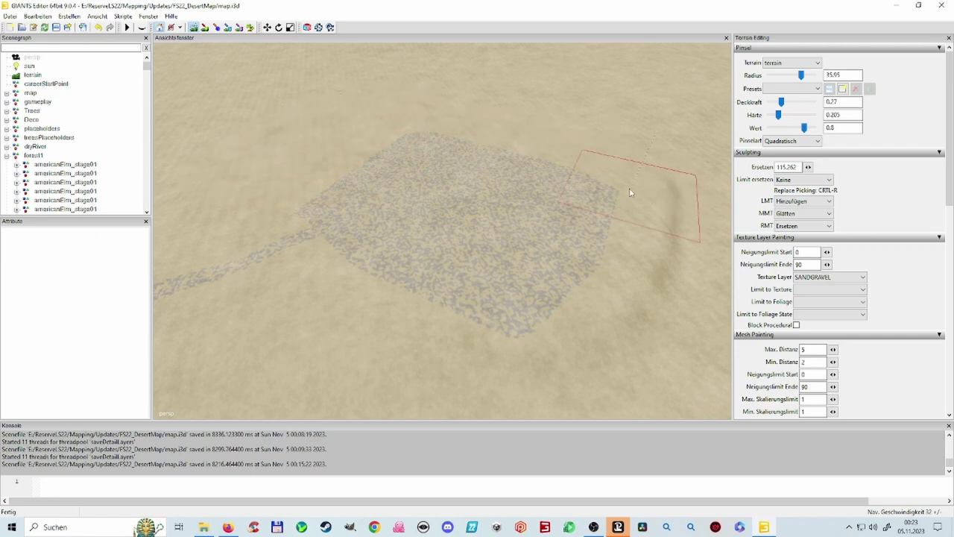
Step: Set the brush radius to 51.95 and even out the terrain around the square gravel pad
{"action": "left_click_drag", "start_coordinate": [509, 236], "coordinate": [561, 259], "text": "alt"}
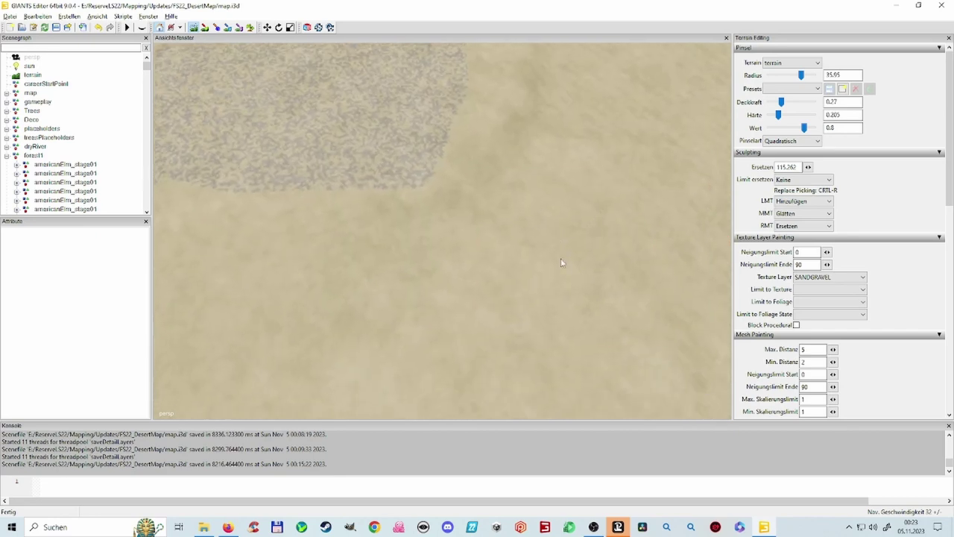
{"action": "scroll", "coordinate": [401, 176], "scroll_direction": "down", "scroll_amount": 10}
{"action": "scroll", "coordinate": [379, 189], "scroll_direction": "down", "scroll_amount": 1}
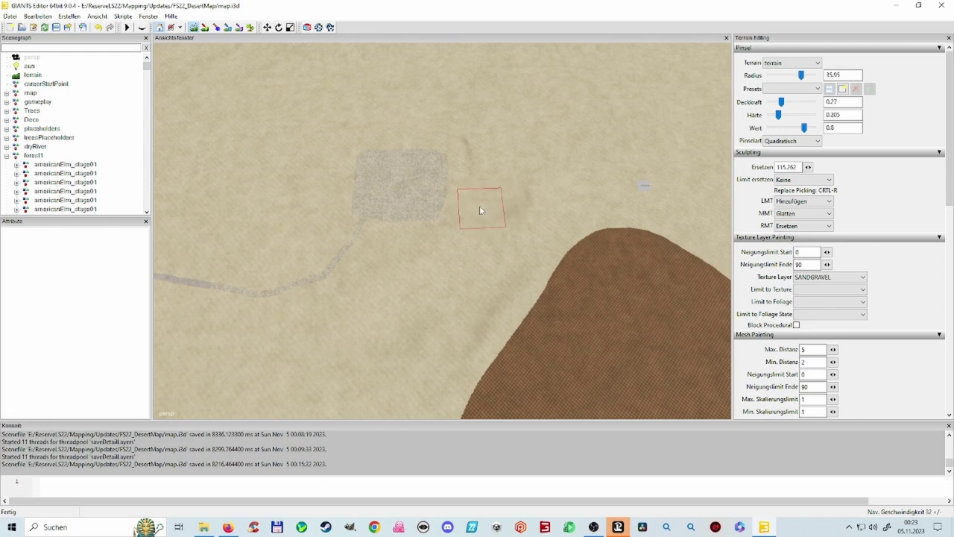
{"action": "scroll", "coordinate": [481, 189], "scroll_direction": "up", "scroll_amount": 10}
{"action": "mouse_move", "coordinate": [483, 184]}
{"action": "right_mouse_down"}
{"action": "mouse_move", "coordinate": [477, 196]}
{"action": "mouse_move", "coordinate": [473, 149]}
{"action": "right_mouse_up"}
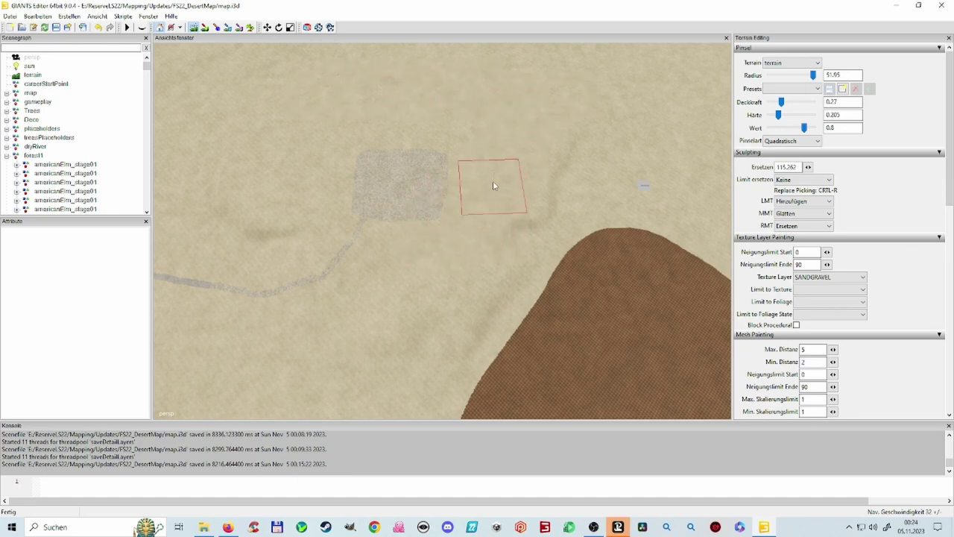
Step: Set the brush to Rund with Härte 0.405 and raise uneven sand hills in the open desert beyond the gravel pad
{"action": "left_click_drag", "start_coordinate": [459, 176], "coordinate": [441, 123], "text": "alt"}
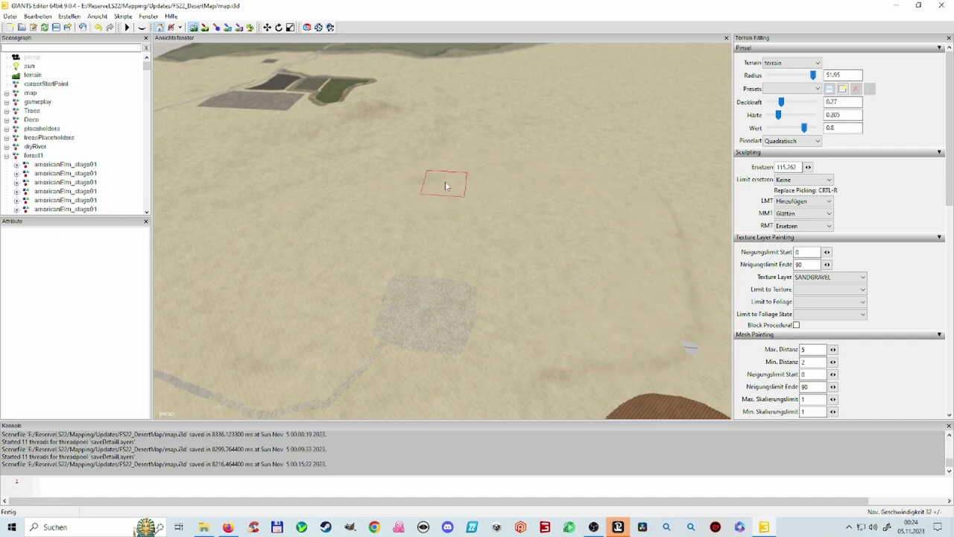
{"action": "left_click_drag", "start_coordinate": [479, 191], "coordinate": [478, 206], "text": "alt"}
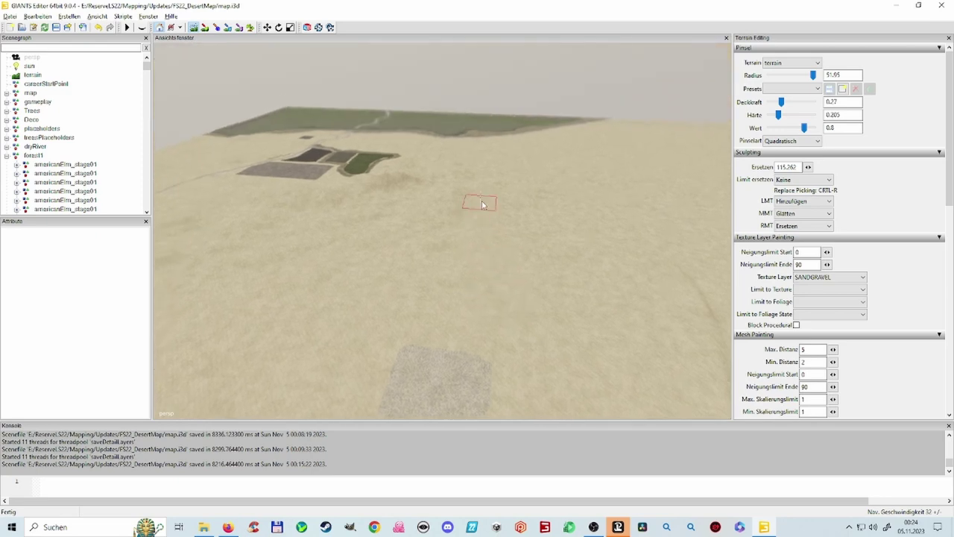
{"action": "scroll", "coordinate": [560, 205], "scroll_direction": "up", "scroll_amount": 2}
{"action": "middle_click_drag", "start_coordinate": [536, 215], "coordinate": [603, 204]}
{"action": "mouse_move", "coordinate": [532, 234]}
{"action": "right_mouse_down", "text": "alt"}
{"action": "mouse_move", "coordinate": [658, 181]}
{"action": "mouse_move", "coordinate": [689, 213]}
{"action": "right_mouse_up", "text": "alt"}
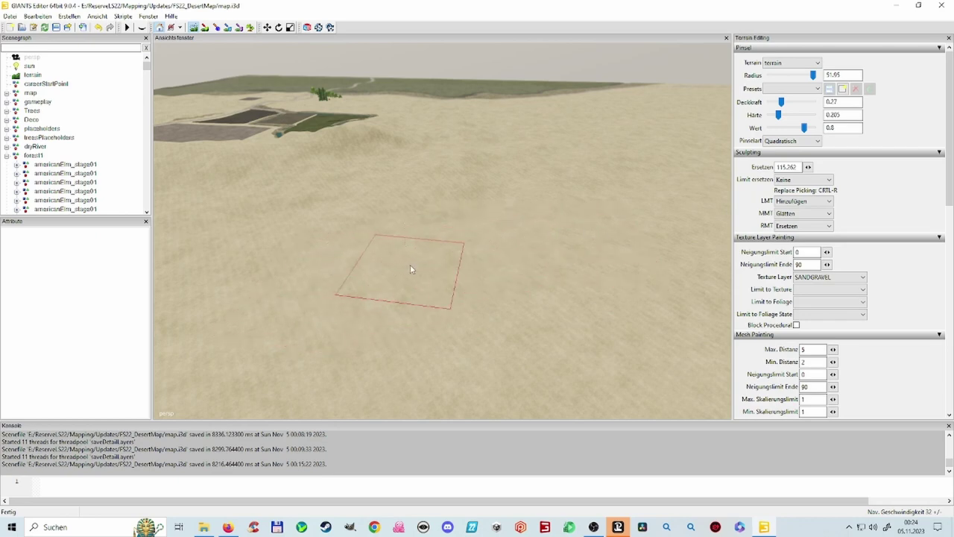
{"action": "left_click", "coordinate": [775, 140]}
{"action": "left_click", "coordinate": [785, 155]}
{"action": "scroll", "coordinate": [398, 208], "scroll_direction": "up", "scroll_amount": 8}
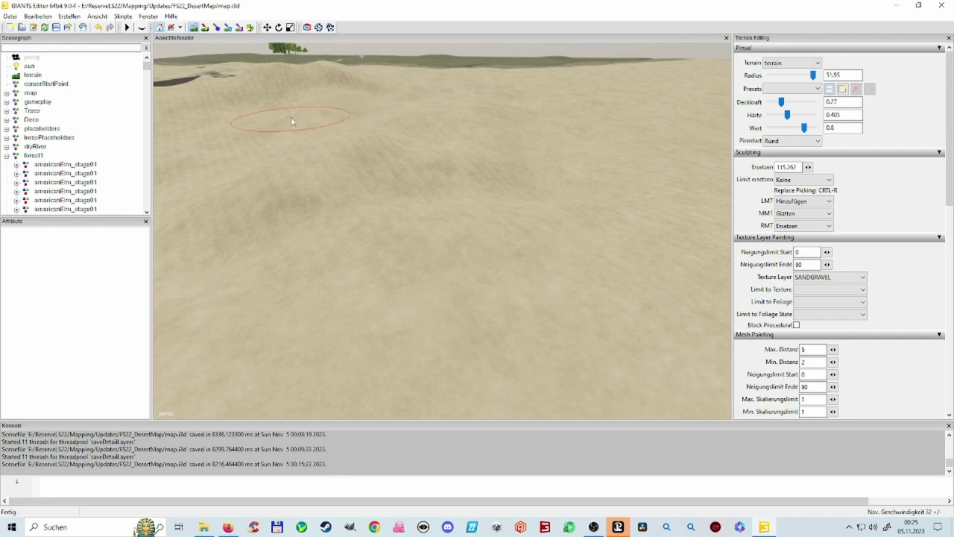
Step: Sculpt the sand hills further with the round 51.95 radius brush, building a steeper, rounded mound
{"action": "left_click_drag", "start_coordinate": [375, 153], "coordinate": [381, 157], "text": "alt"}
{"action": "scroll", "coordinate": [423, 157], "scroll_direction": "up", "scroll_amount": 2}
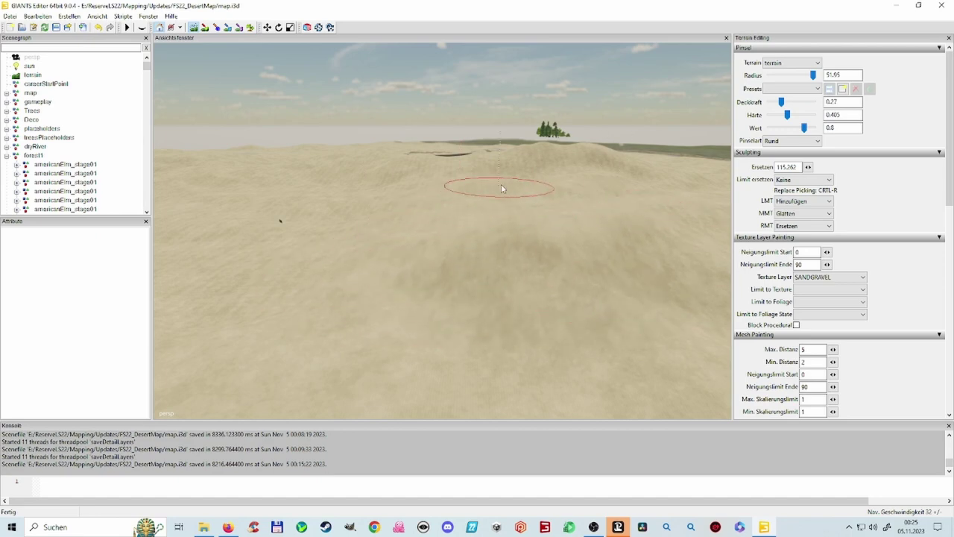
{"action": "mouse_move", "coordinate": [595, 218]}
{"action": "left_mouse_down", "text": "alt"}
{"action": "mouse_move", "coordinate": [690, 214]}
{"action": "mouse_move", "coordinate": [661, 215]}
{"action": "left_mouse_up", "text": "alt"}
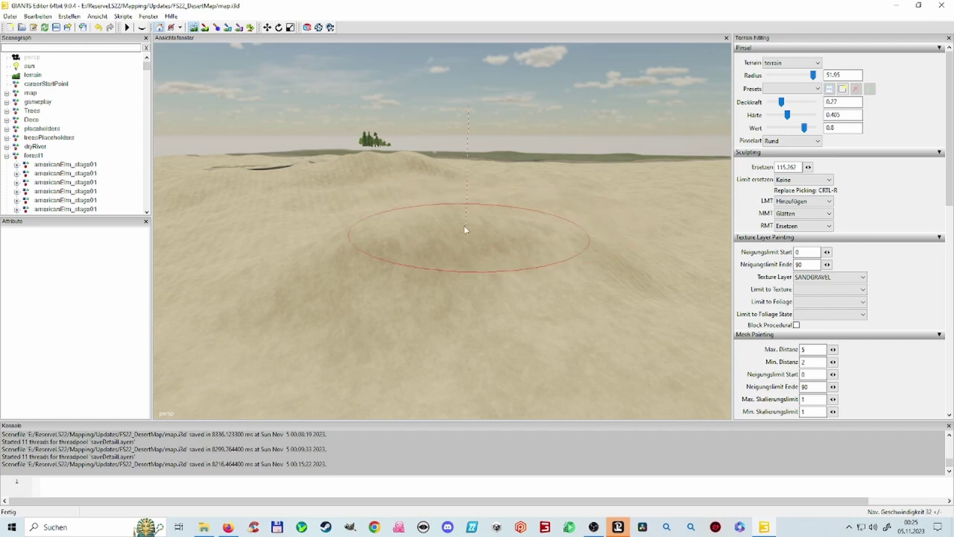
{"action": "left_click_drag", "start_coordinate": [394, 210], "coordinate": [393, 195], "text": "alt"}
{"action": "mouse_move", "coordinate": [394, 199]}
{"action": "right_mouse_down"}
{"action": "mouse_move", "coordinate": [496, 193]}
{"action": "mouse_move", "coordinate": [492, 240]}
{"action": "mouse_move", "coordinate": [395, 243]}
{"action": "right_mouse_up"}
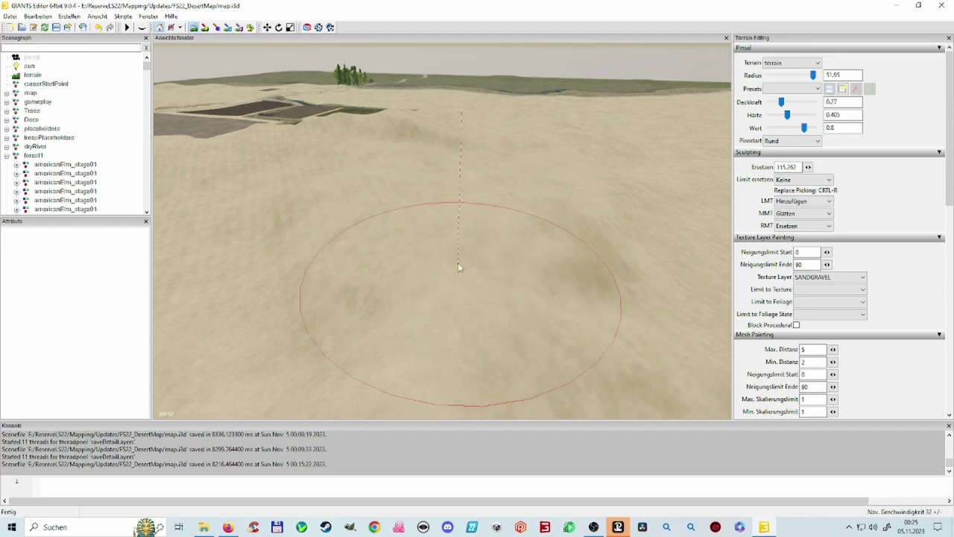
{"action": "mouse_move", "coordinate": [459, 266]}
{"action": "left_mouse_down", "text": "alt"}
{"action": "mouse_move", "coordinate": [406, 291]}
{"action": "mouse_move", "coordinate": [370, 257]}
{"action": "mouse_move", "coordinate": [307, 307]}
{"action": "left_mouse_up", "text": "alt"}
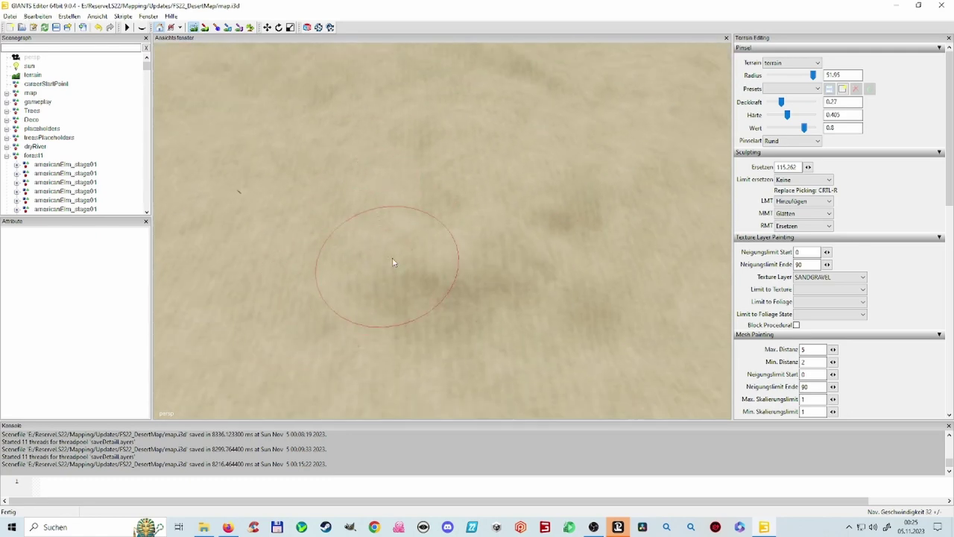
{"action": "mouse_move", "coordinate": [409, 277]}
{"action": "right_mouse_down"}
{"action": "mouse_move", "coordinate": [485, 315]}
{"action": "mouse_move", "coordinate": [553, 328]}
{"action": "mouse_move", "coordinate": [694, 256]}
{"action": "mouse_move", "coordinate": [616, 228]}
{"action": "mouse_move", "coordinate": [556, 266]}
{"action": "mouse_move", "coordinate": [443, 118]}
{"action": "mouse_move", "coordinate": [453, 73]}
{"action": "mouse_move", "coordinate": [394, 100]}
{"action": "mouse_move", "coordinate": [408, 88]}
{"action": "right_mouse_up"}
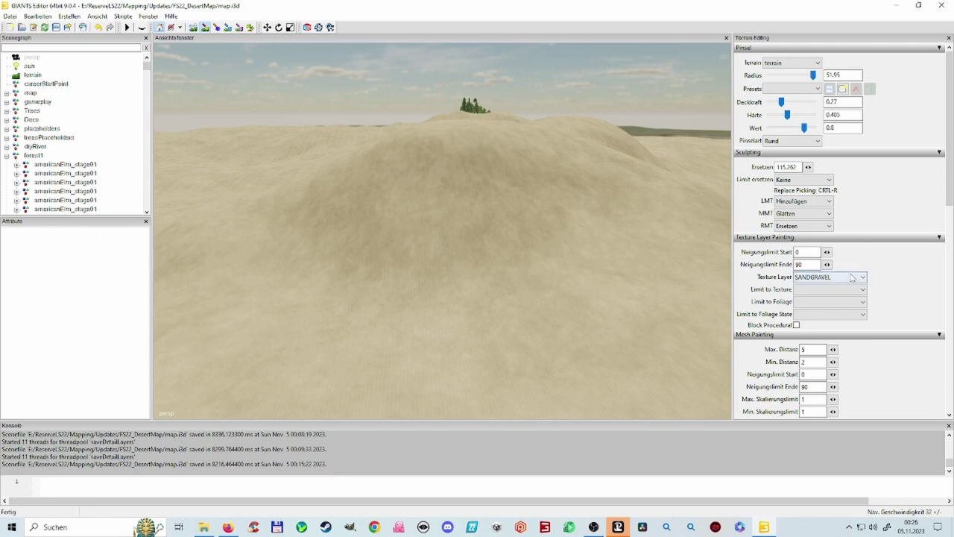
Step: Switch from sculpting to texture painting and choose ROCK as the texture layer
{"action": "left_click", "coordinate": [852, 276]}
{"action": "left_click_drag", "start_coordinate": [863, 346], "coordinate": [859, 302]}
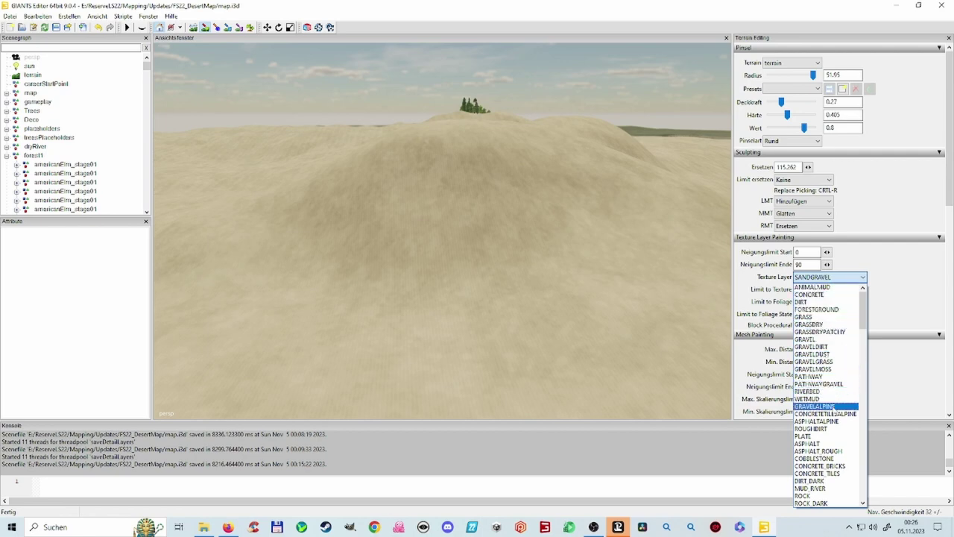
{"action": "scroll", "coordinate": [833, 450], "scroll_direction": "down", "scroll_amount": 1}
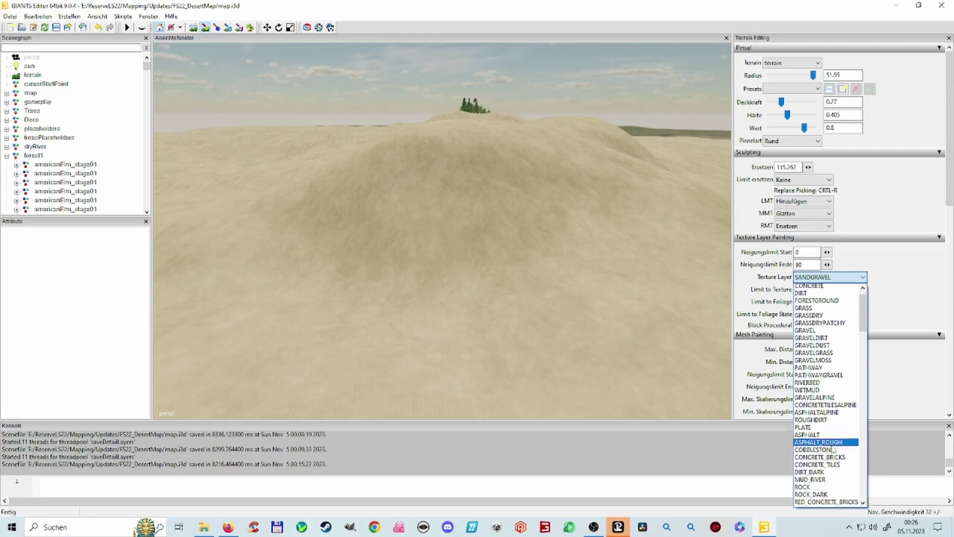
{"action": "scroll", "coordinate": [832, 451], "scroll_direction": "down", "scroll_amount": 5}
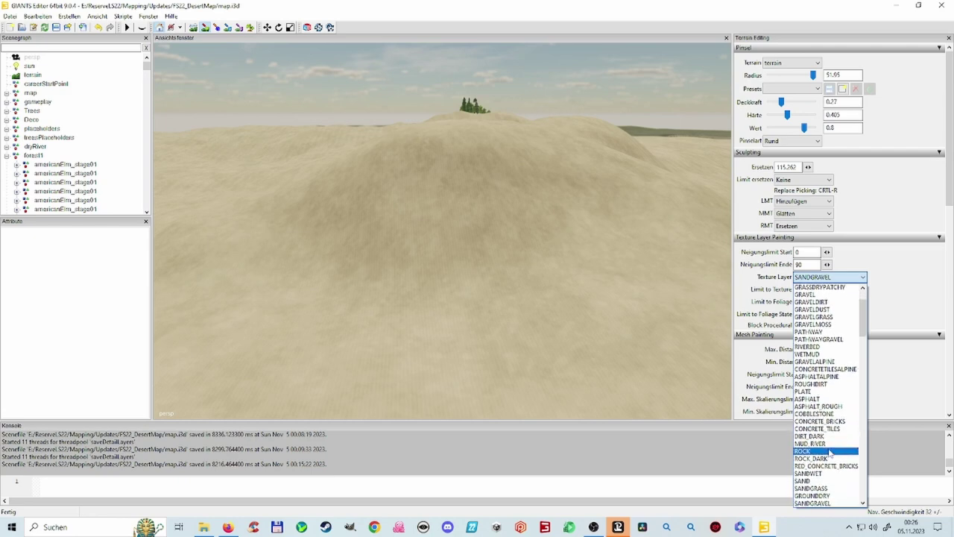
{"action": "scroll", "coordinate": [829, 453], "scroll_direction": "down", "scroll_amount": 4}
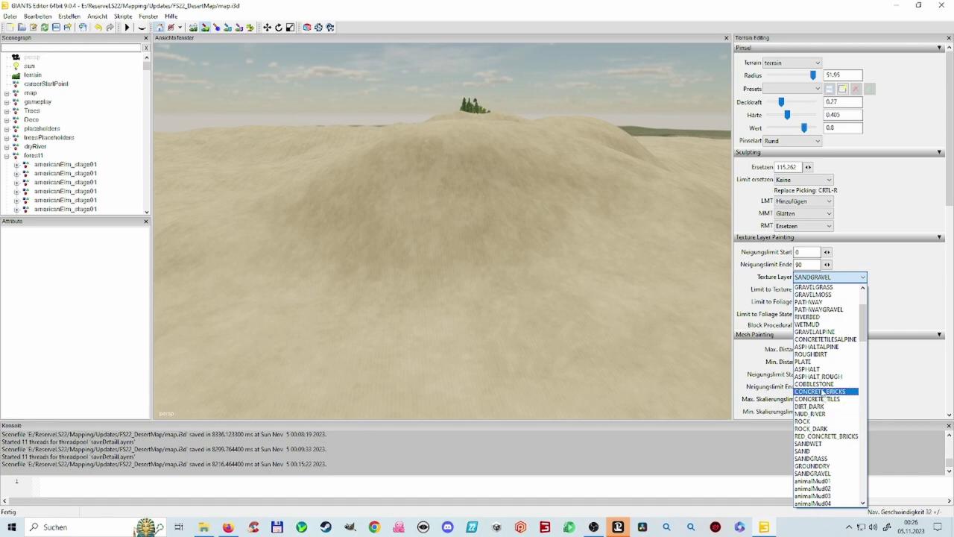
{"action": "scroll", "coordinate": [822, 380], "scroll_direction": "up", "scroll_amount": 4}
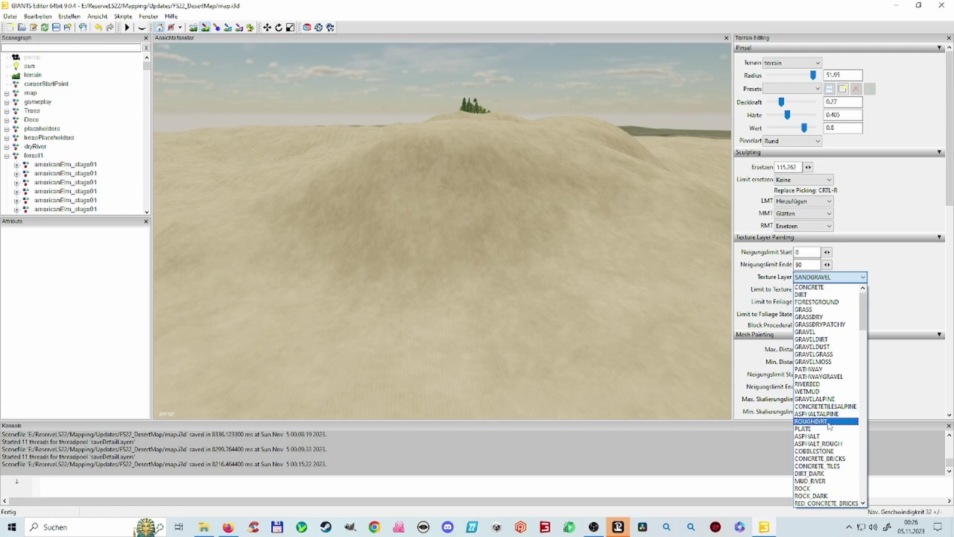
{"action": "scroll", "coordinate": [829, 422], "scroll_direction": "down", "scroll_amount": 2}
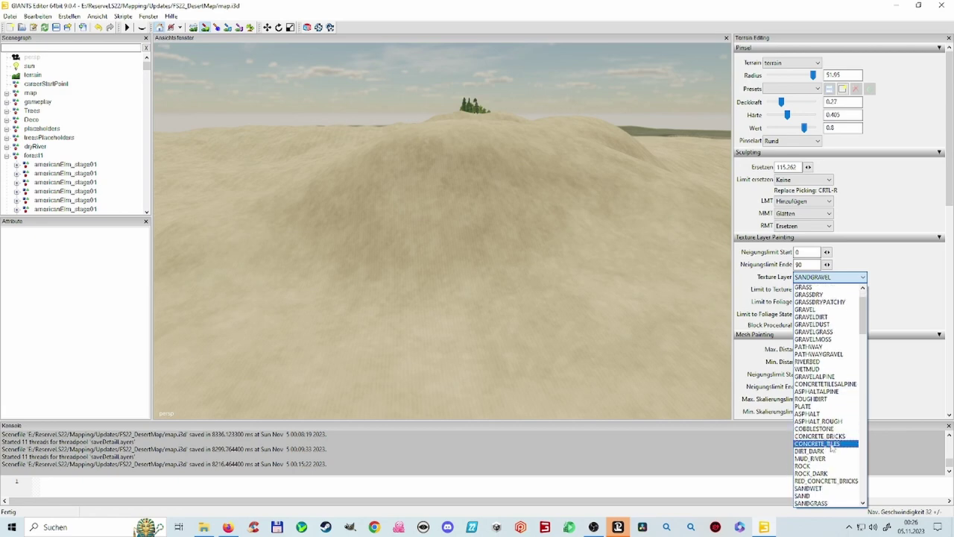
{"action": "left_click", "coordinate": [821, 465]}
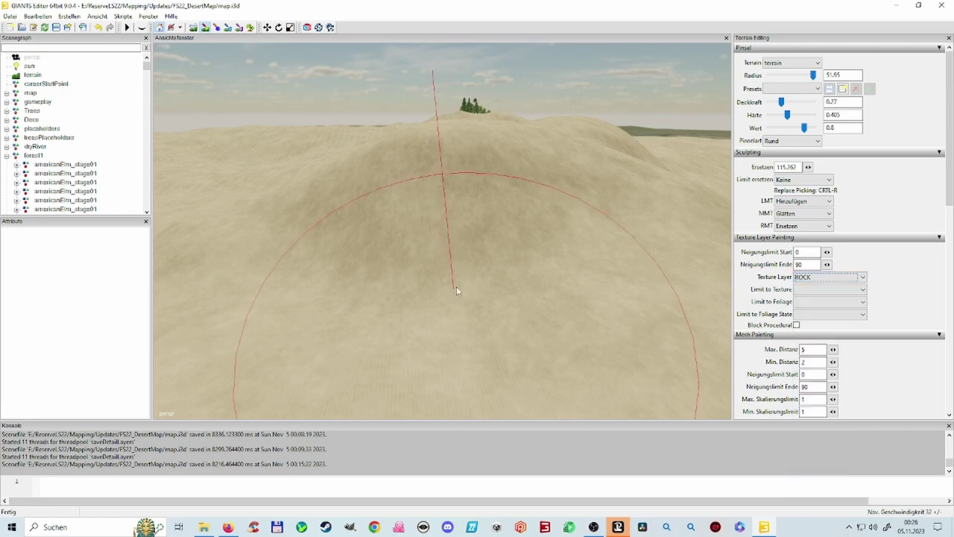
Step: Set the brush radius to 8.689 and paint the sculpted mound's slopes and top with the ROCK texture
{"action": "scroll", "coordinate": [475, 178], "scroll_direction": "down", "scroll_amount": 5}
{"action": "scroll", "coordinate": [488, 195], "scroll_direction": "down", "scroll_amount": 1}
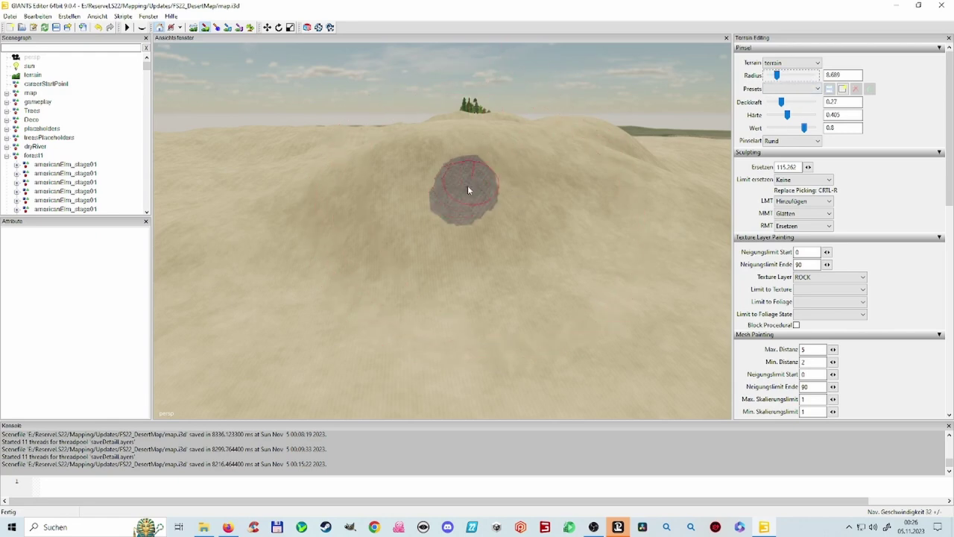
{"action": "mouse_move", "coordinate": [492, 203]}
{"action": "right_mouse_down", "text": "alt"}
{"action": "mouse_move", "coordinate": [533, 191]}
{"action": "mouse_move", "coordinate": [523, 228]}
{"action": "mouse_move", "coordinate": [619, 201]}
{"action": "right_mouse_up", "text": "alt"}
{"action": "left_click_drag", "start_coordinate": [619, 201], "coordinate": [643, 149], "text": "alt"}
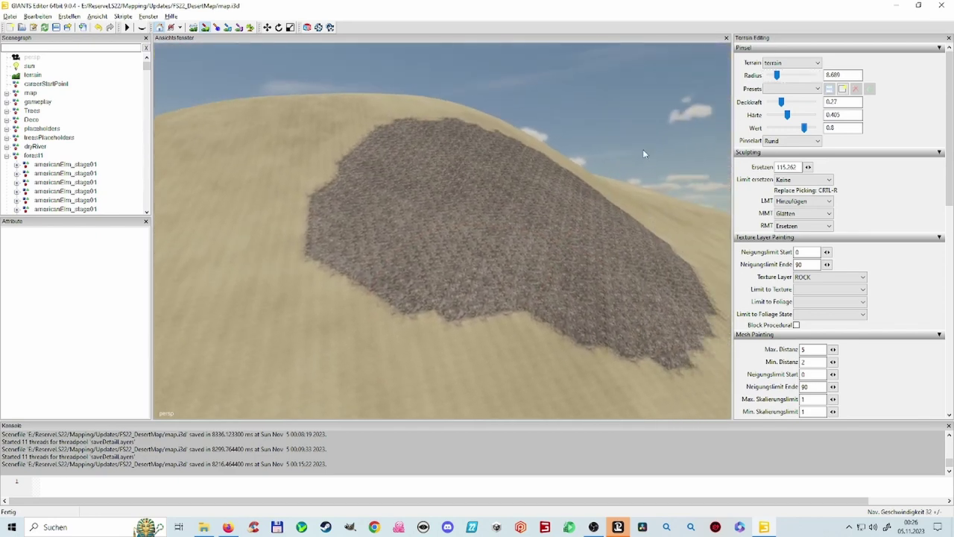
{"action": "right_click_drag", "start_coordinate": [643, 149], "coordinate": [608, 175], "text": "alt"}
{"action": "mouse_move", "coordinate": [608, 175]}
{"action": "left_mouse_down", "text": "alt"}
{"action": "mouse_move", "coordinate": [563, 221]}
{"action": "mouse_move", "coordinate": [588, 231]}
{"action": "left_mouse_up", "text": "alt"}
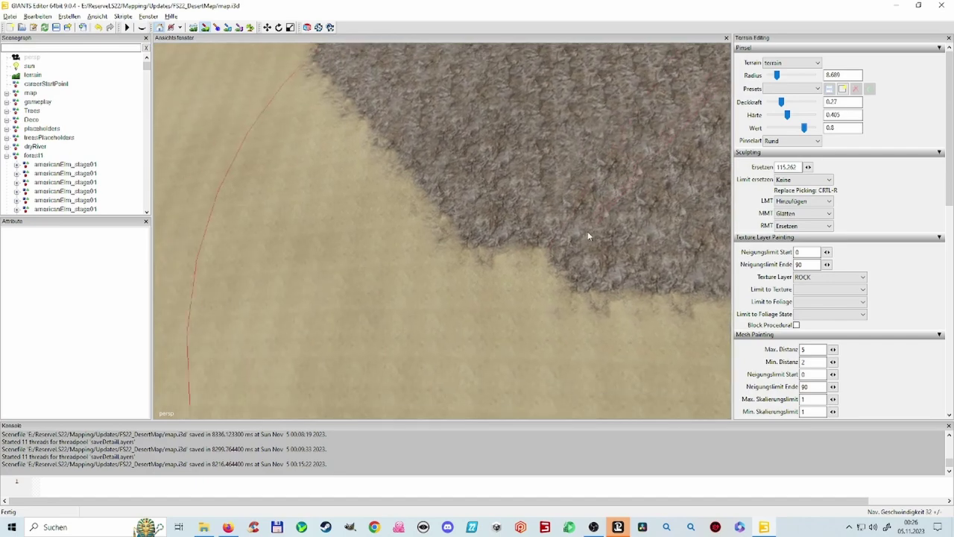
{"action": "right_click_drag", "start_coordinate": [625, 208], "coordinate": [539, 216], "text": "alt"}
{"action": "mouse_move", "coordinate": [542, 220]}
{"action": "left_mouse_down"}
{"action": "mouse_move", "coordinate": [385, 191]}
{"action": "mouse_move", "coordinate": [486, 92]}
{"action": "mouse_move", "coordinate": [594, 127]}
{"action": "mouse_move", "coordinate": [574, 179]}
{"action": "mouse_move", "coordinate": [525, 224]}
{"action": "mouse_move", "coordinate": [368, 211]}
{"action": "mouse_move", "coordinate": [323, 119]}
{"action": "mouse_move", "coordinate": [438, 85]}
{"action": "mouse_move", "coordinate": [542, 74]}
{"action": "left_mouse_up"}
{"action": "mouse_move", "coordinate": [685, 130]}
{"action": "left_mouse_down"}
{"action": "mouse_move", "coordinate": [627, 204]}
{"action": "mouse_move", "coordinate": [482, 243]}
{"action": "mouse_move", "coordinate": [513, 266]}
{"action": "mouse_move", "coordinate": [570, 261]}
{"action": "mouse_move", "coordinate": [377, 243]}
{"action": "mouse_move", "coordinate": [300, 189]}
{"action": "mouse_move", "coordinate": [301, 141]}
{"action": "left_mouse_up"}
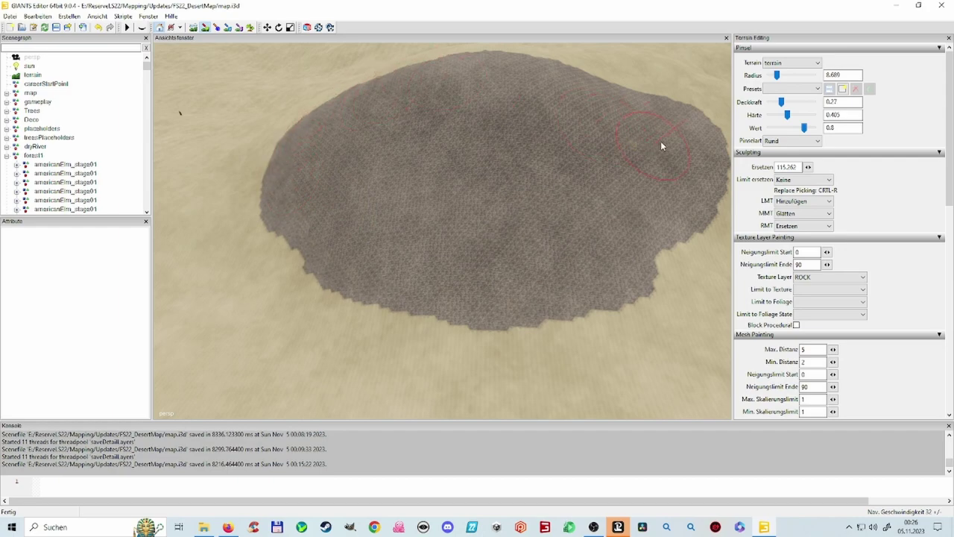
Step: Set the brush radius to 15.689 and extend the rock texture over the adjoining ridge behind the mound
{"action": "left_click_drag", "start_coordinate": [661, 146], "coordinate": [427, 270], "text": "alt"}
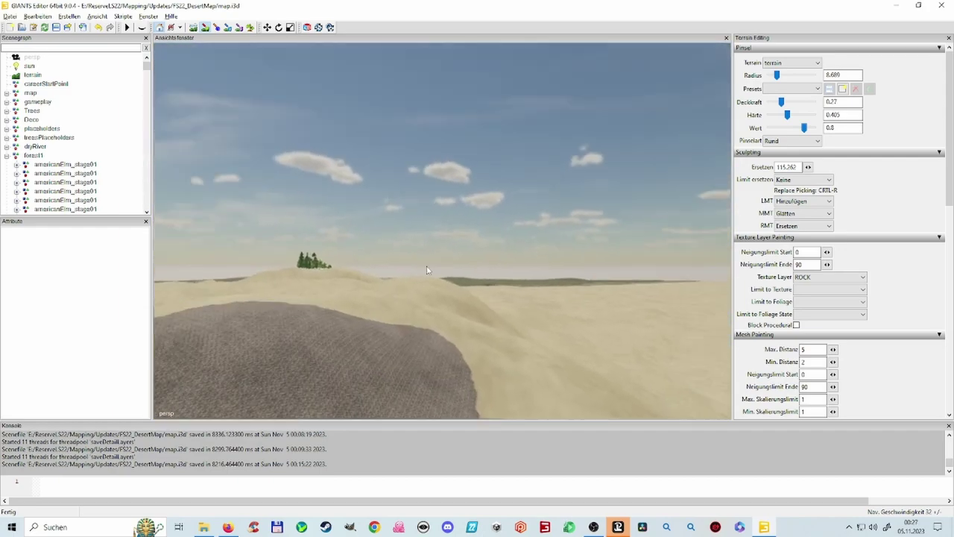
{"action": "mouse_move", "coordinate": [427, 269]}
{"action": "right_mouse_down"}
{"action": "mouse_move", "coordinate": [389, 281]}
{"action": "mouse_move", "coordinate": [522, 221]}
{"action": "mouse_move", "coordinate": [506, 291]}
{"action": "mouse_move", "coordinate": [506, 240]}
{"action": "mouse_move", "coordinate": [387, 258]}
{"action": "right_mouse_up"}
{"action": "scroll", "coordinate": [407, 206], "scroll_direction": "up", "scroll_amount": 3}
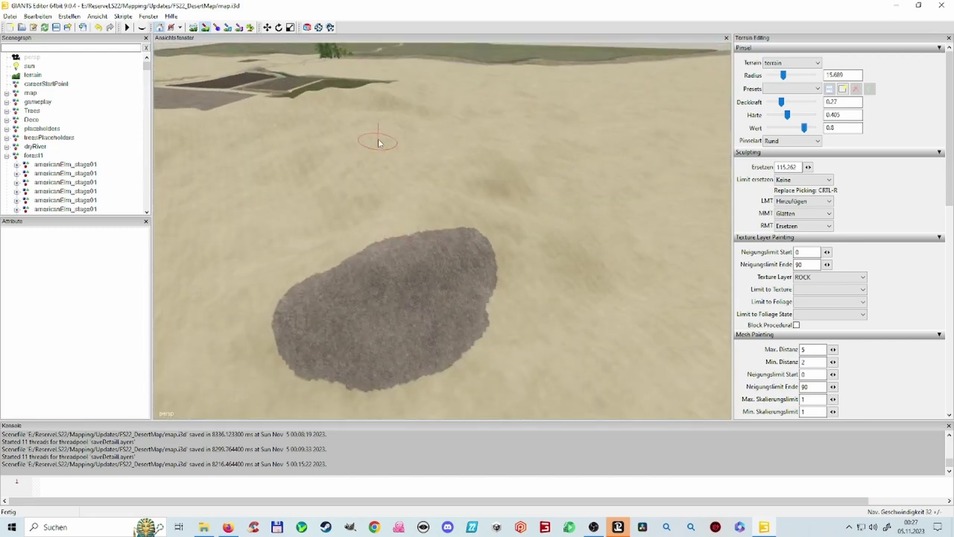
{"action": "mouse_move", "coordinate": [378, 143]}
{"action": "left_mouse_down"}
{"action": "mouse_move", "coordinate": [472, 153]}
{"action": "mouse_move", "coordinate": [466, 173]}
{"action": "left_mouse_up"}
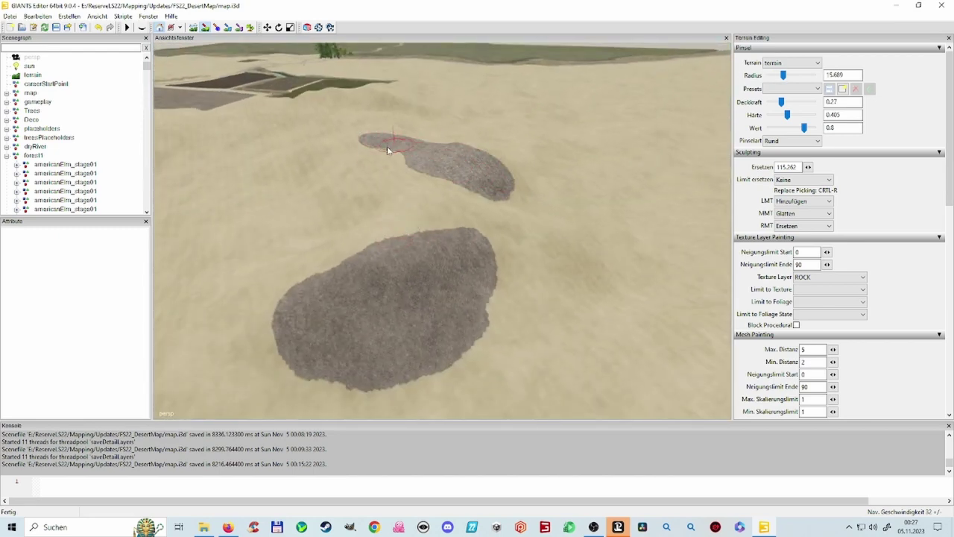
{"action": "left_click_drag", "start_coordinate": [386, 150], "coordinate": [424, 174]}
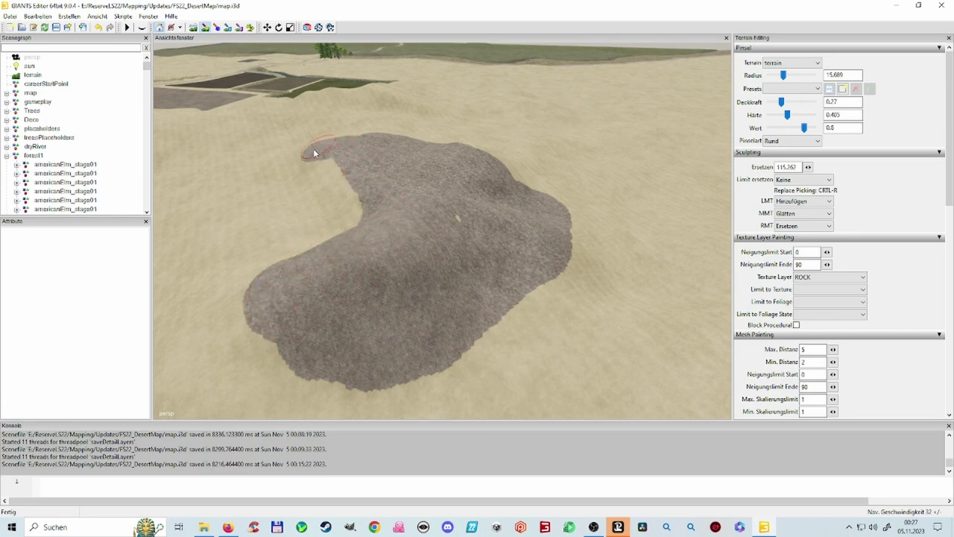
{"action": "left_click_drag", "start_coordinate": [314, 153], "coordinate": [340, 180]}
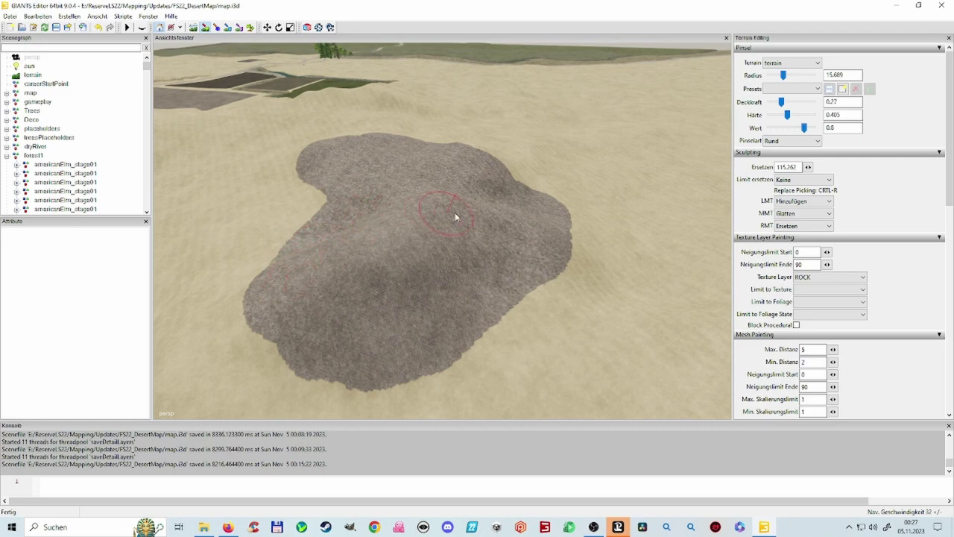
Step: Paint ROCK texture over another sand rise with the 15.689 radius brush, covering its crest, both ends and a lobe down its slope
{"action": "left_click_drag", "start_coordinate": [455, 214], "coordinate": [181, 399], "text": "alt"}
{"action": "scroll", "coordinate": [525, 169], "scroll_direction": "up", "scroll_amount": 6}
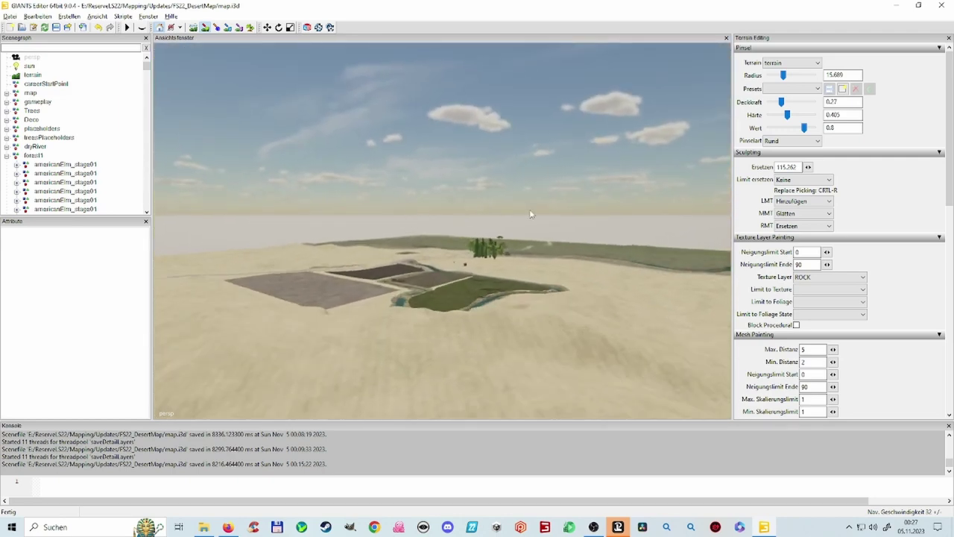
{"action": "scroll", "coordinate": [530, 212], "scroll_direction": "up", "scroll_amount": 8}
{"action": "left_click_drag", "start_coordinate": [530, 212], "coordinate": [620, 393], "text": "alt"}
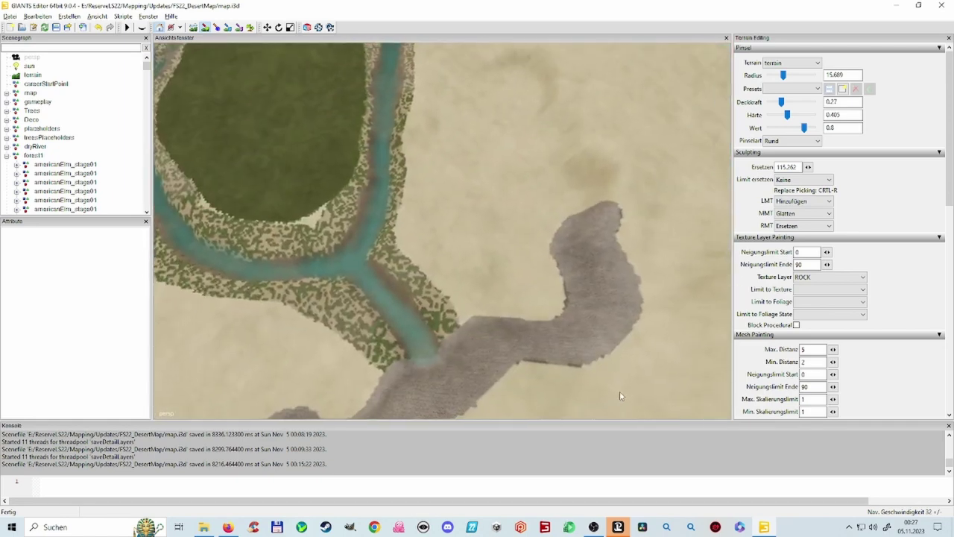
{"action": "mouse_move", "coordinate": [620, 396]}
{"action": "right_mouse_down"}
{"action": "mouse_move", "coordinate": [559, 271]}
{"action": "mouse_move", "coordinate": [519, 254]}
{"action": "right_mouse_up"}
{"action": "mouse_move", "coordinate": [520, 254]}
{"action": "left_mouse_down"}
{"action": "mouse_move", "coordinate": [476, 206]}
{"action": "mouse_move", "coordinate": [437, 185]}
{"action": "left_mouse_up"}
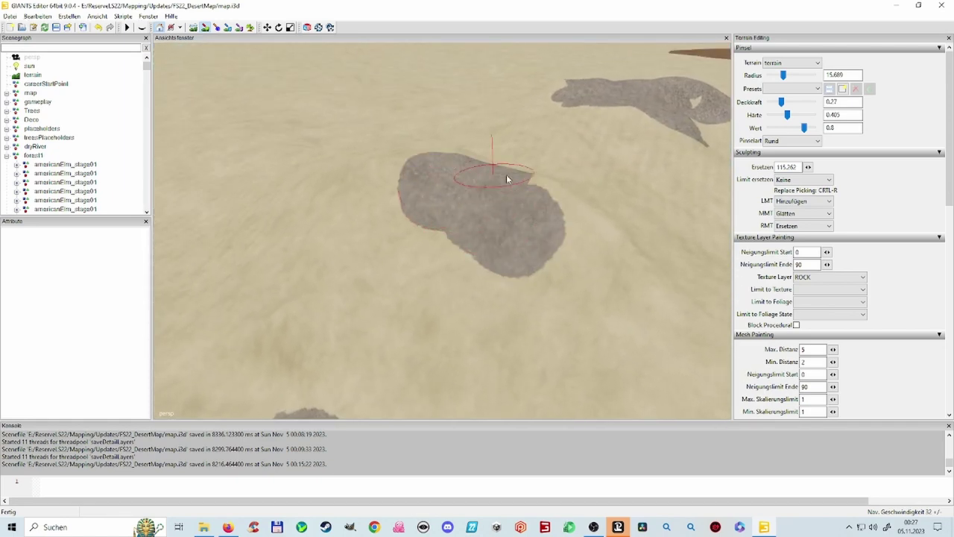
{"action": "mouse_move", "coordinate": [577, 198]}
{"action": "left_mouse_down"}
{"action": "mouse_move", "coordinate": [618, 253]}
{"action": "mouse_move", "coordinate": [547, 253]}
{"action": "mouse_move", "coordinate": [462, 218]}
{"action": "left_mouse_up"}
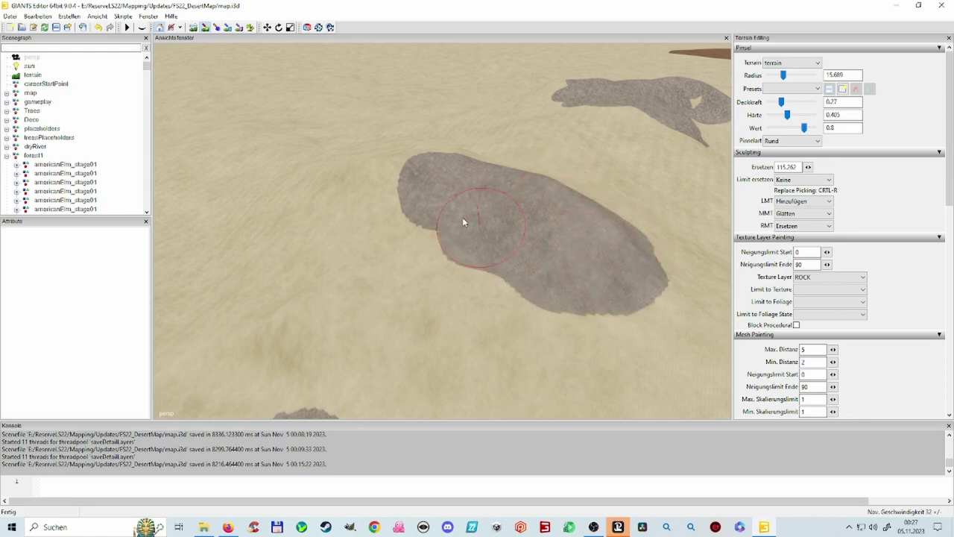
{"action": "left_click_drag", "start_coordinate": [395, 199], "coordinate": [368, 185]}
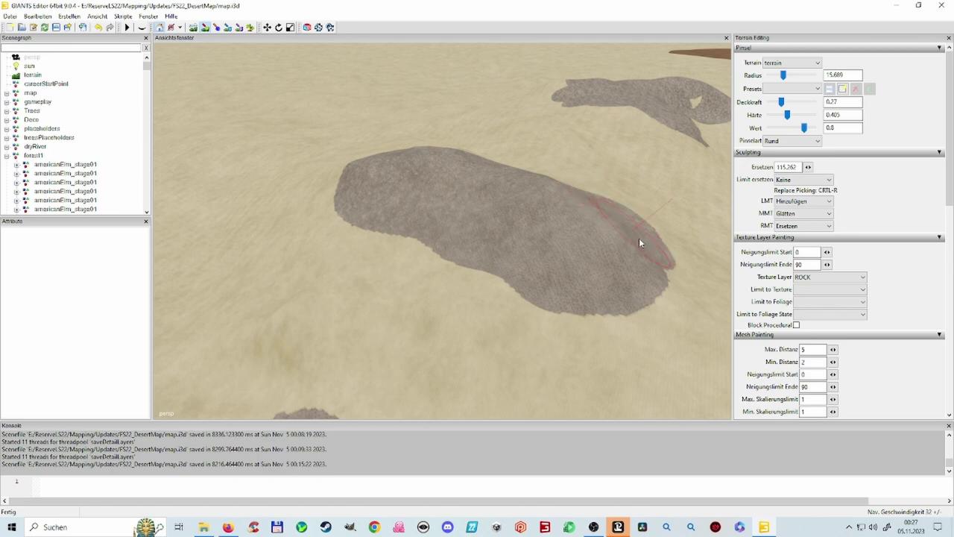
{"action": "mouse_move", "coordinate": [639, 242]}
{"action": "left_mouse_down"}
{"action": "mouse_move", "coordinate": [647, 274]}
{"action": "mouse_move", "coordinate": [575, 274]}
{"action": "left_mouse_up"}
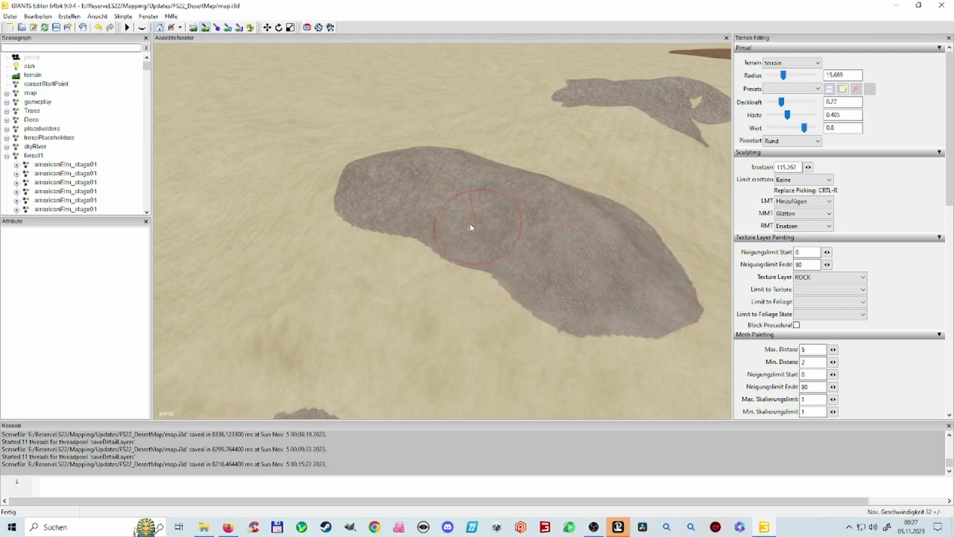
{"action": "mouse_move", "coordinate": [479, 259]}
{"action": "left_mouse_down"}
{"action": "mouse_move", "coordinate": [478, 283]}
{"action": "mouse_move", "coordinate": [460, 305]}
{"action": "mouse_move", "coordinate": [482, 311]}
{"action": "mouse_move", "coordinate": [479, 303]}
{"action": "left_mouse_up"}
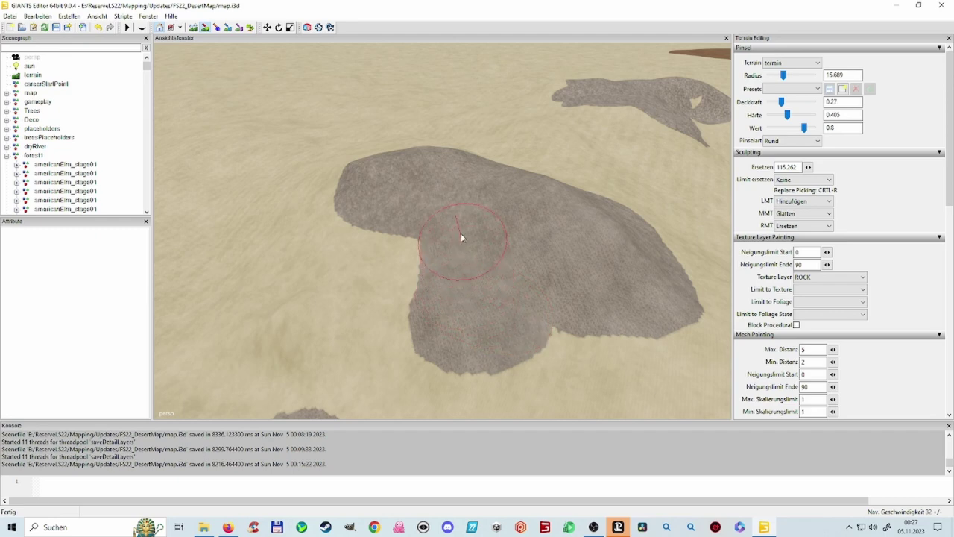
Step: Extend the ROCK texture over the lower flank and foot of the newly painted hill
{"action": "left_click_drag", "start_coordinate": [603, 264], "coordinate": [619, 245], "text": "alt"}
{"action": "mouse_move", "coordinate": [619, 245]}
{"action": "right_mouse_down", "text": "alt"}
{"action": "mouse_move", "coordinate": [658, 268]}
{"action": "mouse_move", "coordinate": [596, 291]}
{"action": "mouse_move", "coordinate": [584, 335]}
{"action": "right_mouse_up", "text": "alt"}
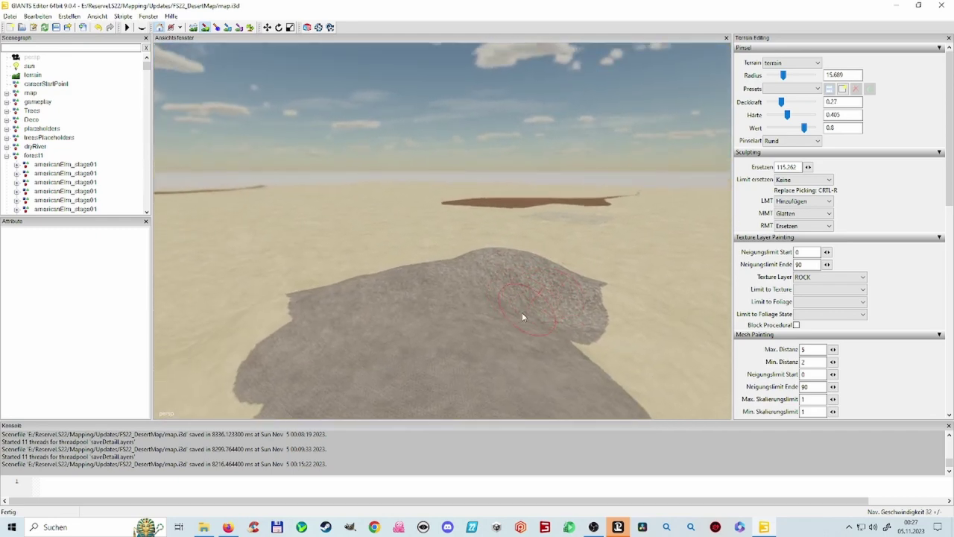
{"action": "mouse_move", "coordinate": [502, 322]}
{"action": "right_mouse_down"}
{"action": "mouse_move", "coordinate": [464, 326]}
{"action": "mouse_move", "coordinate": [507, 325]}
{"action": "mouse_move", "coordinate": [575, 349]}
{"action": "mouse_move", "coordinate": [583, 341]}
{"action": "mouse_move", "coordinate": [602, 395]}
{"action": "mouse_move", "coordinate": [598, 360]}
{"action": "mouse_move", "coordinate": [497, 330]}
{"action": "mouse_move", "coordinate": [622, 299]}
{"action": "right_mouse_up"}
{"action": "left_click_drag", "start_coordinate": [384, 264], "coordinate": [221, 229], "text": "alt"}
{"action": "mouse_move", "coordinate": [388, 181]}
{"action": "left_mouse_down"}
{"action": "mouse_move", "coordinate": [393, 191]}
{"action": "mouse_move", "coordinate": [355, 202]}
{"action": "mouse_move", "coordinate": [286, 179]}
{"action": "mouse_move", "coordinate": [296, 213]}
{"action": "mouse_move", "coordinate": [356, 208]}
{"action": "left_mouse_up"}
{"action": "mouse_move", "coordinate": [427, 187]}
{"action": "left_mouse_down"}
{"action": "mouse_move", "coordinate": [486, 186]}
{"action": "mouse_move", "coordinate": [486, 194]}
{"action": "mouse_move", "coordinate": [386, 223]}
{"action": "mouse_move", "coordinate": [331, 222]}
{"action": "left_mouse_up"}
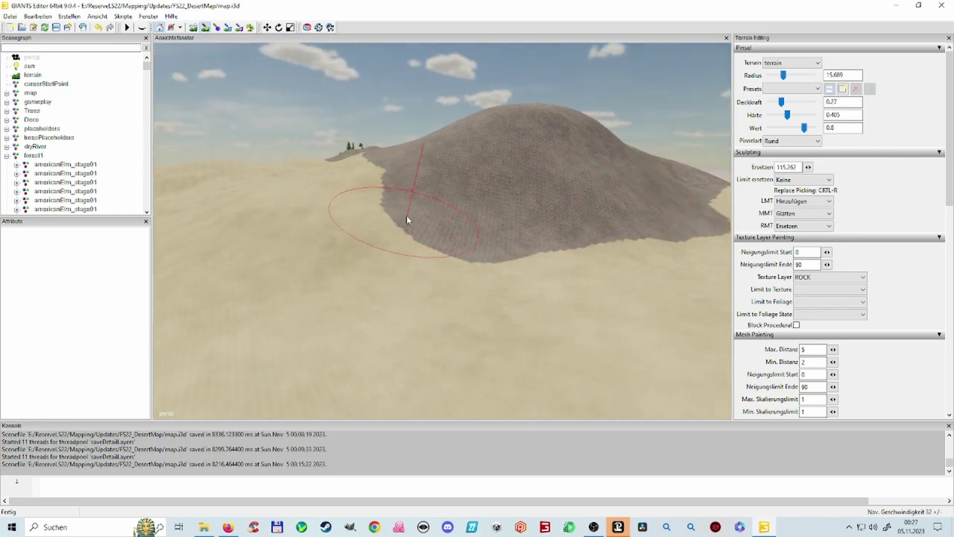
Step: Reduce the brush radius to 1.439 and join a small ROCK spur to the hill's foot, filling the gaps
{"action": "scroll", "coordinate": [404, 216], "scroll_direction": "down", "scroll_amount": 3}
{"action": "scroll", "coordinate": [336, 239], "scroll_direction": "down", "scroll_amount": 3, "text": "shift"}
{"action": "left_click_drag", "start_coordinate": [331, 246], "coordinate": [243, 229]}
{"action": "scroll", "coordinate": [282, 248], "scroll_direction": "down", "scroll_amount": 1, "text": "shift"}
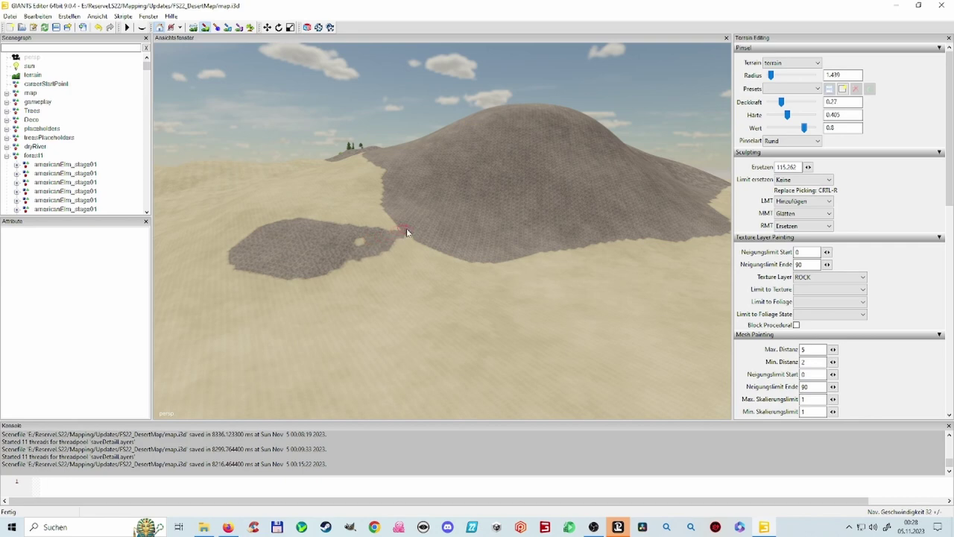
{"action": "mouse_move", "coordinate": [367, 245]}
{"action": "left_mouse_down"}
{"action": "mouse_move", "coordinate": [375, 259]}
{"action": "mouse_move", "coordinate": [400, 240]}
{"action": "mouse_move", "coordinate": [451, 259]}
{"action": "left_mouse_up"}
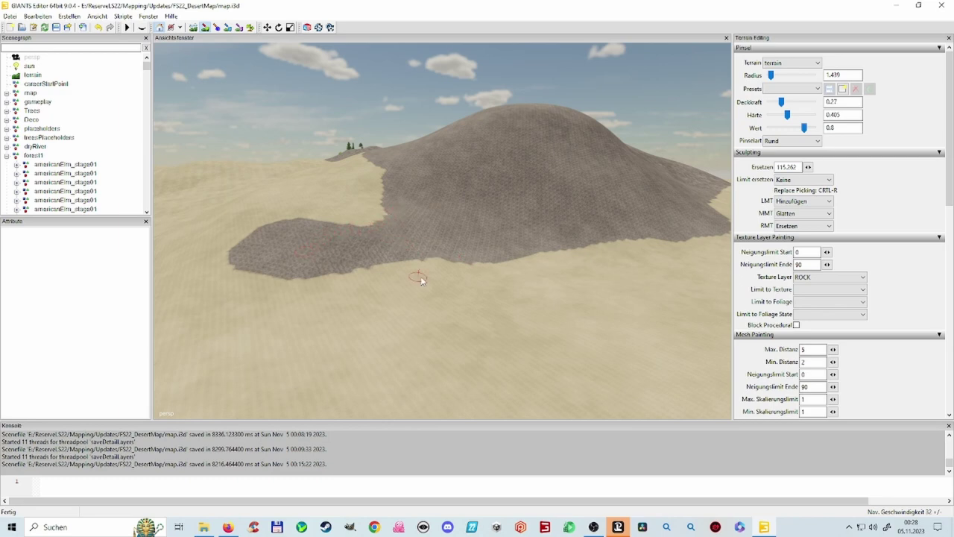
Step: Choose RIVERBED as the texture layer for painting
{"action": "left_click_drag", "start_coordinate": [443, 264], "coordinate": [522, 263], "text": "alt"}
{"action": "left_click_drag", "start_coordinate": [457, 286], "coordinate": [397, 314], "text": "alt"}
{"action": "scroll", "coordinate": [477, 268], "scroll_direction": "up", "scroll_amount": 4}
{"action": "scroll", "coordinate": [514, 266], "scroll_direction": "down", "scroll_amount": 10}
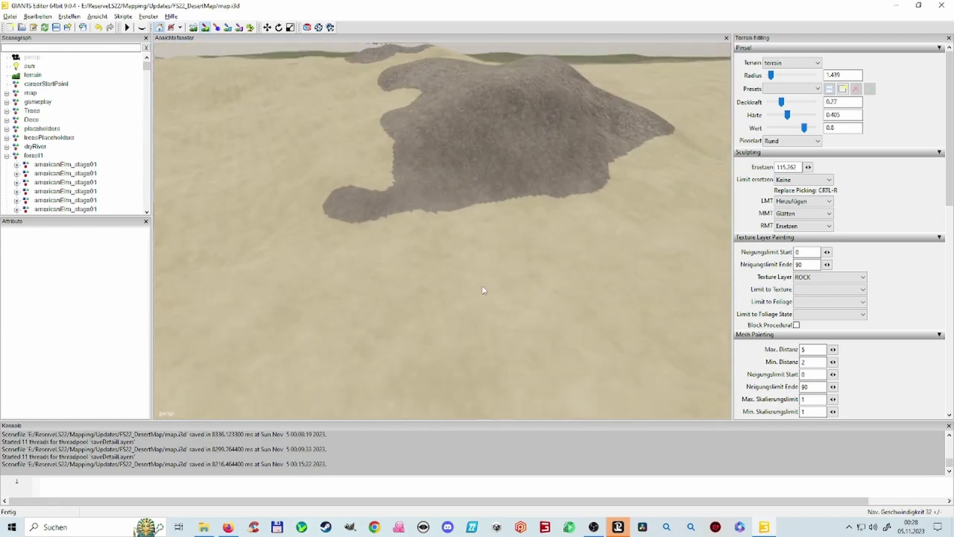
{"action": "mouse_move", "coordinate": [492, 336]}
{"action": "right_mouse_down"}
{"action": "mouse_move", "coordinate": [492, 299]}
{"action": "mouse_move", "coordinate": [483, 367]}
{"action": "mouse_move", "coordinate": [480, 300]}
{"action": "mouse_move", "coordinate": [519, 317]}
{"action": "mouse_move", "coordinate": [516, 306]}
{"action": "right_mouse_up"}
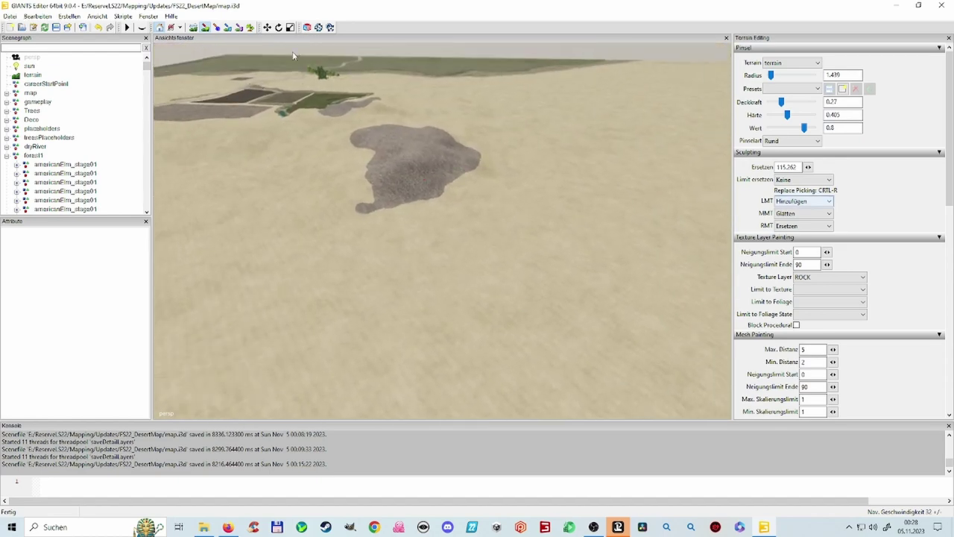
{"action": "left_click", "coordinate": [840, 278]}
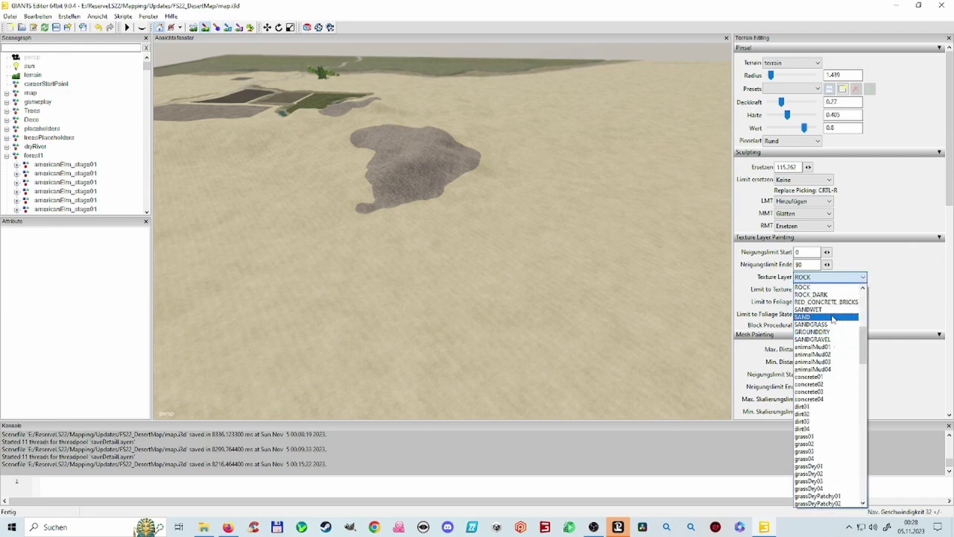
{"action": "scroll", "coordinate": [834, 320], "scroll_direction": "up", "scroll_amount": 2}
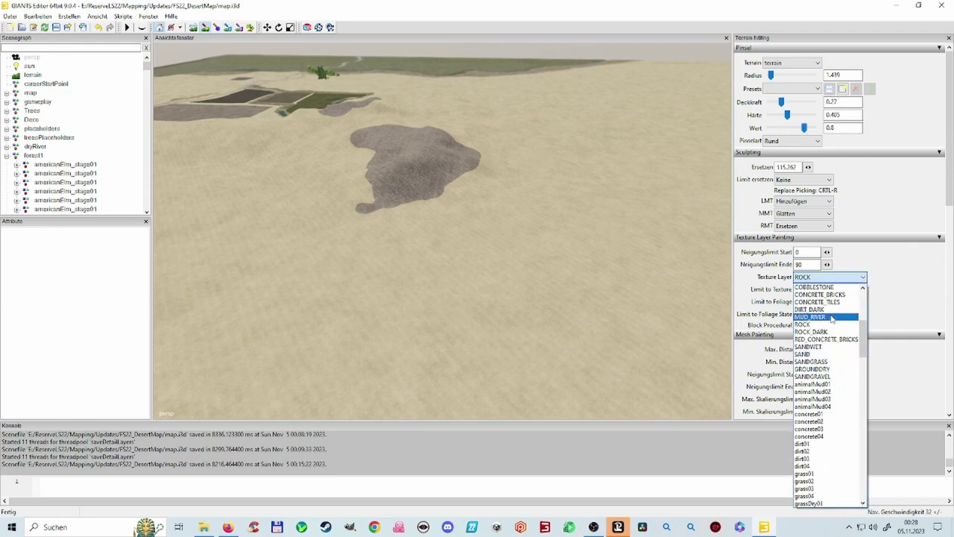
{"action": "scroll", "coordinate": [832, 319], "scroll_direction": "up", "scroll_amount": 5}
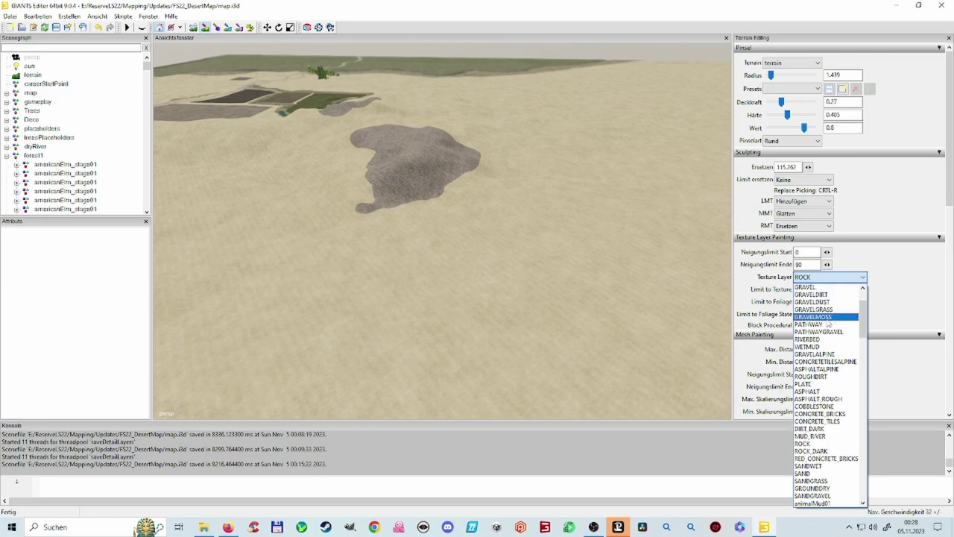
{"action": "left_click", "coordinate": [827, 340]}
Step: Set the brush radius to 6.439 and paint a RIVERBED strip from the rock hill past the corner of the square gravel pad
{"action": "left_click_drag", "start_coordinate": [465, 269], "coordinate": [542, 263], "text": "alt"}
{"action": "right_click_drag", "start_coordinate": [541, 263], "coordinate": [761, 291], "text": "alt"}
{"action": "right_click_drag", "start_coordinate": [561, 304], "coordinate": [460, 319]}
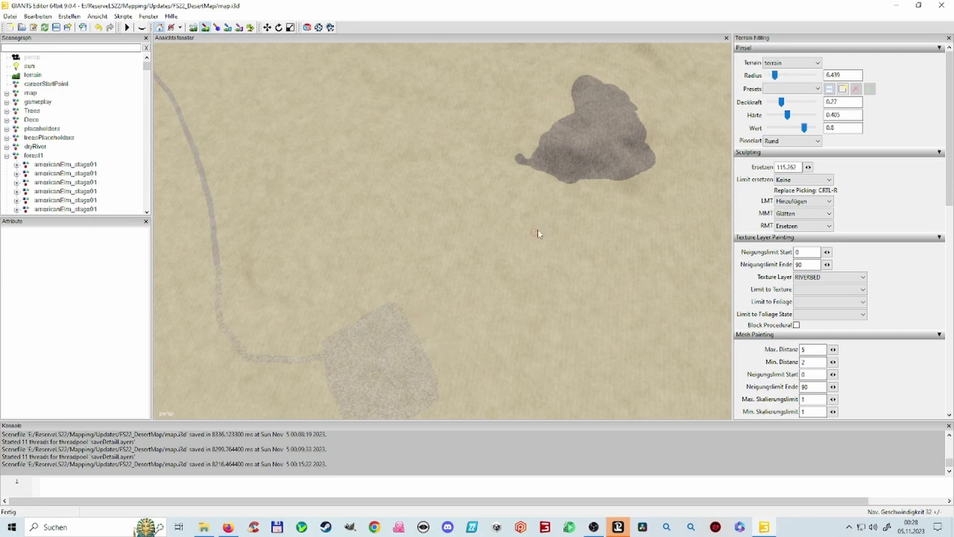
{"action": "left_click", "coordinate": [568, 184]}
{"action": "mouse_move", "coordinate": [582, 222]}
{"action": "left_mouse_down"}
{"action": "mouse_move", "coordinate": [604, 258]}
{"action": "mouse_move", "coordinate": [431, 352]}
{"action": "mouse_move", "coordinate": [445, 407]}
{"action": "mouse_move", "coordinate": [479, 365]}
{"action": "mouse_move", "coordinate": [348, 366]}
{"action": "mouse_move", "coordinate": [339, 282]}
{"action": "left_mouse_up"}
{"action": "scroll", "coordinate": [537, 348], "scroll_direction": "down", "scroll_amount": 2}
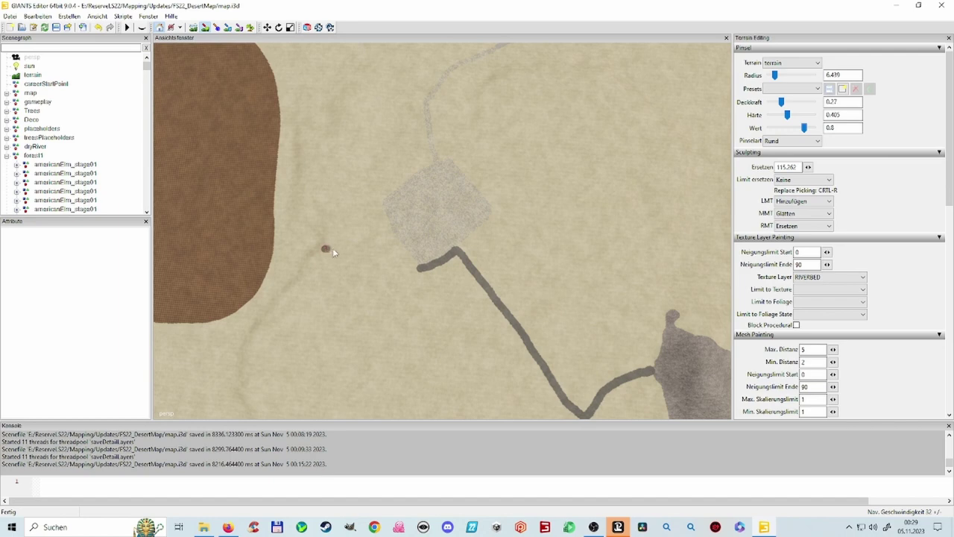
{"action": "left_click_drag", "start_coordinate": [359, 259], "coordinate": [413, 273]}
Step: Extend the RIVERBED strip from the gravel pad across the sand to just short of the brown area's edge
{"action": "mouse_move", "coordinate": [410, 275]}
{"action": "right_mouse_down"}
{"action": "mouse_move", "coordinate": [350, 282]}
{"action": "mouse_move", "coordinate": [303, 269]}
{"action": "mouse_move", "coordinate": [355, 259]}
{"action": "mouse_move", "coordinate": [299, 244]}
{"action": "right_mouse_up"}
{"action": "left_click_drag", "start_coordinate": [299, 243], "coordinate": [302, 251], "text": "alt"}
{"action": "scroll", "coordinate": [501, 248], "scroll_direction": "up", "scroll_amount": 6}
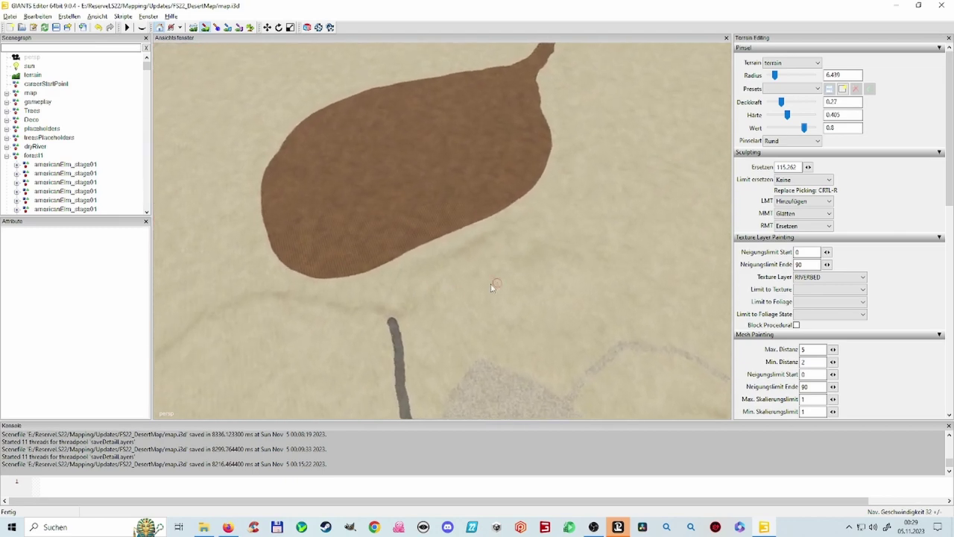
{"action": "mouse_move", "coordinate": [502, 275]}
{"action": "right_mouse_down"}
{"action": "mouse_move", "coordinate": [499, 298]}
{"action": "mouse_move", "coordinate": [450, 313]}
{"action": "mouse_move", "coordinate": [524, 313]}
{"action": "mouse_move", "coordinate": [411, 347]}
{"action": "mouse_move", "coordinate": [403, 260]}
{"action": "right_mouse_up"}
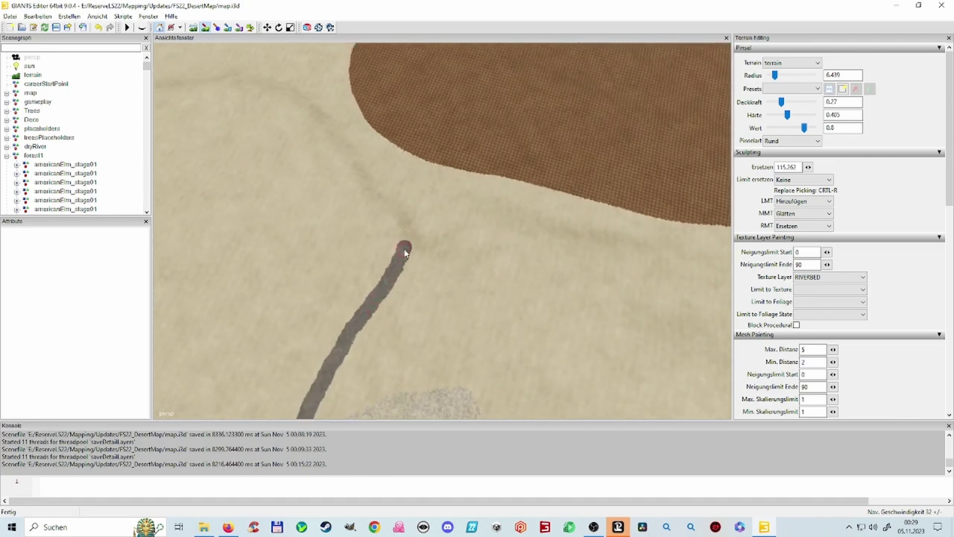
{"action": "left_click_drag", "start_coordinate": [404, 253], "coordinate": [436, 180]}
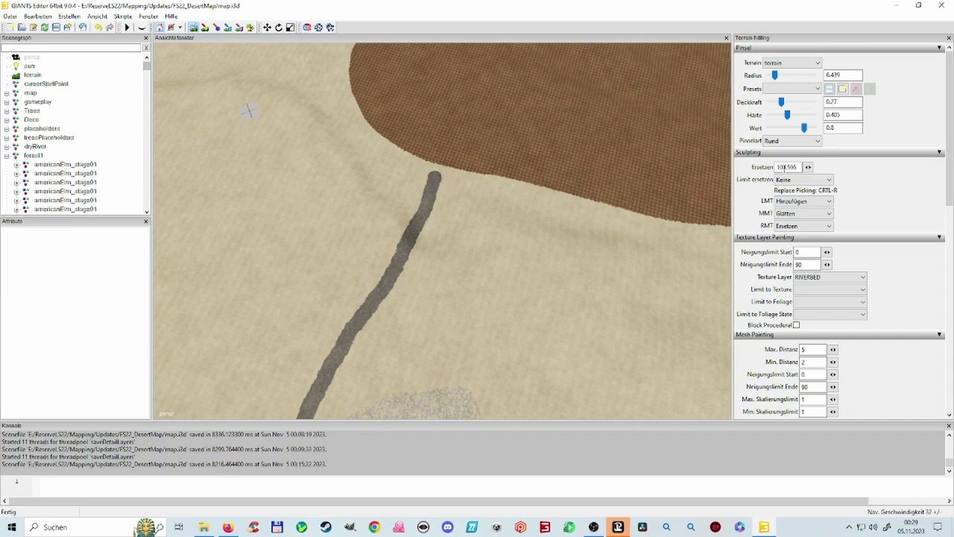
Step: Set the sculpting replace height to 98 and save the map
{"action": "left_click_drag", "start_coordinate": [799, 167], "coordinate": [769, 168]}
{"action": "type", "text": "0"}
{"action": "key", "text": "alt"}
{"action": "left_click", "coordinate": [786, 167]}
{"action": "mouse_move", "coordinate": [494, 252]}
{"action": "left_mouse_down", "text": "alt"}
{"action": "mouse_move", "coordinate": [534, 263]}
{"action": "mouse_move", "coordinate": [498, 266]}
{"action": "left_mouse_up", "text": "alt"}
{"action": "mouse_move", "coordinate": [529, 254]}
{"action": "right_mouse_down", "text": "alt"}
{"action": "mouse_move", "coordinate": [532, 264]}
{"action": "mouse_move", "coordinate": [590, 243]}
{"action": "mouse_move", "coordinate": [715, 223]}
{"action": "right_mouse_up", "text": "alt"}
{"action": "mouse_move", "coordinate": [598, 251]}
{"action": "middle_mouse_down"}
{"action": "mouse_move", "coordinate": [660, 224]}
{"action": "mouse_move", "coordinate": [566, 199]}
{"action": "middle_mouse_up"}
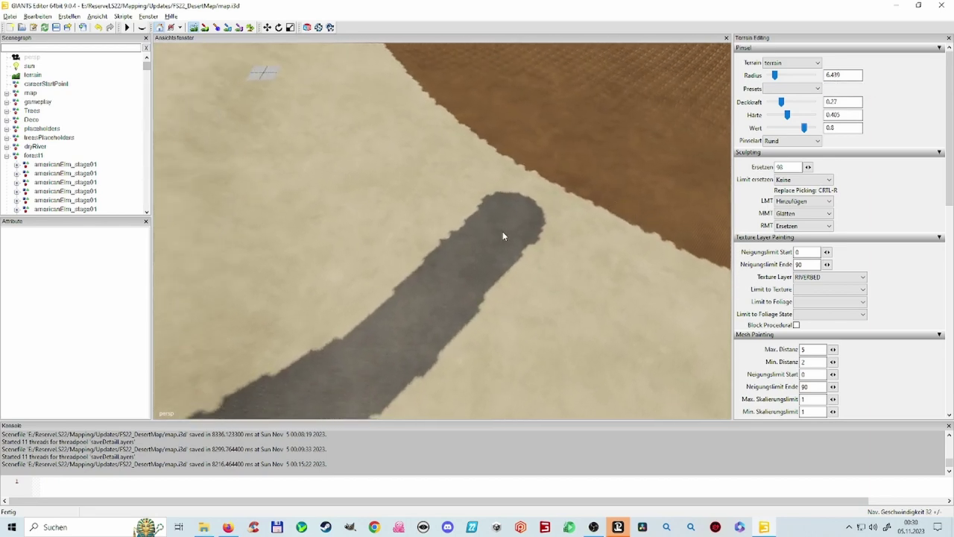
{"action": "key", "text": "ctrl+s"}
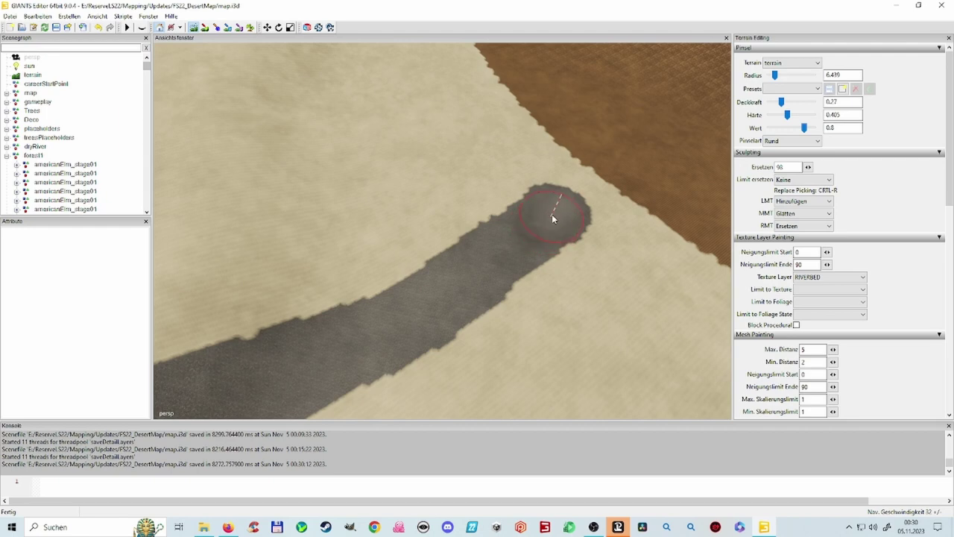
Step: Carve the RIVERBED strip down to height 98, starting at its end beside the brown area
{"action": "mouse_move", "coordinate": [527, 225]}
{"action": "left_mouse_down"}
{"action": "mouse_move", "coordinate": [498, 251]}
{"action": "mouse_move", "coordinate": [537, 242]}
{"action": "mouse_move", "coordinate": [440, 290]}
{"action": "mouse_move", "coordinate": [505, 270]}
{"action": "left_mouse_up"}
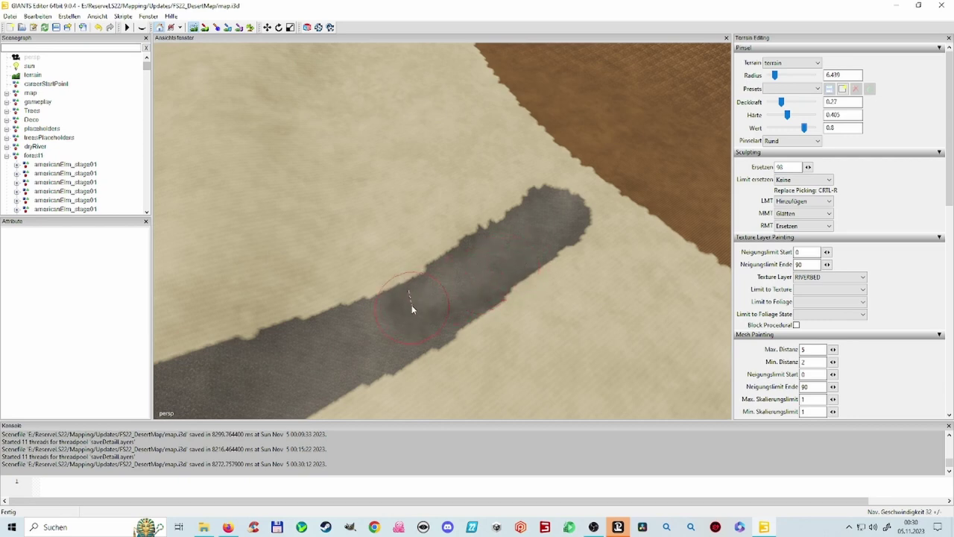
{"action": "mouse_move", "coordinate": [412, 304]}
{"action": "left_mouse_down"}
{"action": "mouse_move", "coordinate": [447, 316]}
{"action": "mouse_move", "coordinate": [348, 350]}
{"action": "mouse_move", "coordinate": [359, 341]}
{"action": "mouse_move", "coordinate": [388, 352]}
{"action": "mouse_move", "coordinate": [440, 318]}
{"action": "mouse_move", "coordinate": [490, 306]}
{"action": "mouse_move", "coordinate": [363, 300]}
{"action": "mouse_move", "coordinate": [267, 273]}
{"action": "mouse_move", "coordinate": [277, 260]}
{"action": "left_mouse_up"}
{"action": "scroll", "coordinate": [462, 312], "scroll_direction": "up", "scroll_amount": 4}
{"action": "mouse_move", "coordinate": [361, 196]}
{"action": "left_mouse_down"}
{"action": "mouse_move", "coordinate": [374, 261]}
{"action": "mouse_move", "coordinate": [384, 228]}
{"action": "mouse_move", "coordinate": [361, 166]}
{"action": "mouse_move", "coordinate": [357, 215]}
{"action": "mouse_move", "coordinate": [380, 238]}
{"action": "mouse_move", "coordinate": [388, 211]}
{"action": "mouse_move", "coordinate": [362, 158]}
{"action": "left_mouse_up"}
{"action": "left_click_drag", "start_coordinate": [365, 224], "coordinate": [366, 148], "text": "alt"}
{"action": "scroll", "coordinate": [366, 148], "scroll_direction": "up", "scroll_amount": 3}
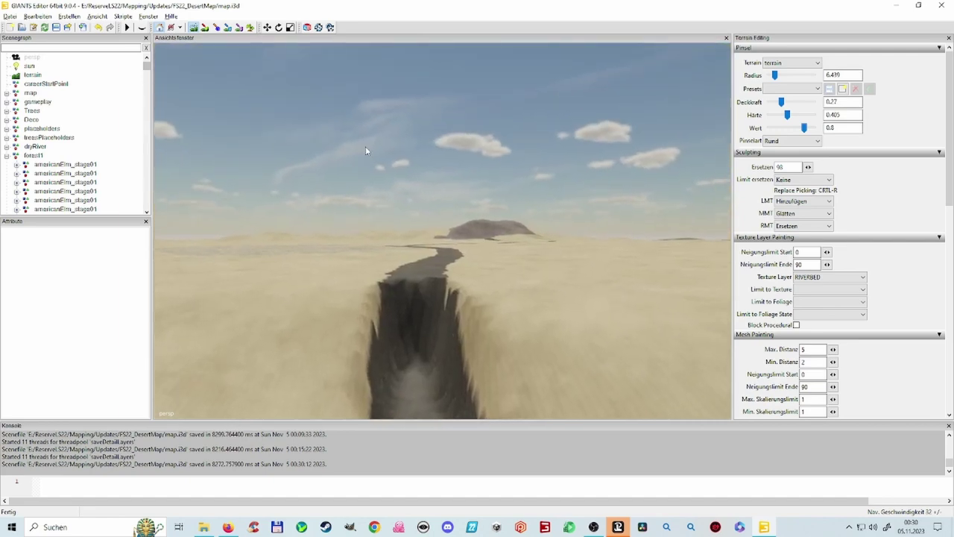
Step: Continue the trench at height 98 along the RIVERBED strip towards the gravel pad
{"action": "mouse_move", "coordinate": [413, 113]}
{"action": "right_mouse_down"}
{"action": "mouse_move", "coordinate": [351, 116]}
{"action": "mouse_move", "coordinate": [312, 130]}
{"action": "mouse_move", "coordinate": [423, 133]}
{"action": "mouse_move", "coordinate": [451, 259]}
{"action": "right_mouse_up"}
{"action": "scroll", "coordinate": [451, 259], "scroll_direction": "down", "scroll_amount": 5}
{"action": "mouse_move", "coordinate": [461, 296]}
{"action": "left_mouse_down"}
{"action": "mouse_move", "coordinate": [486, 160]}
{"action": "mouse_move", "coordinate": [482, 202]}
{"action": "mouse_move", "coordinate": [455, 242]}
{"action": "mouse_move", "coordinate": [485, 149]}
{"action": "mouse_move", "coordinate": [458, 242]}
{"action": "mouse_move", "coordinate": [462, 349]}
{"action": "mouse_move", "coordinate": [463, 265]}
{"action": "left_mouse_up"}
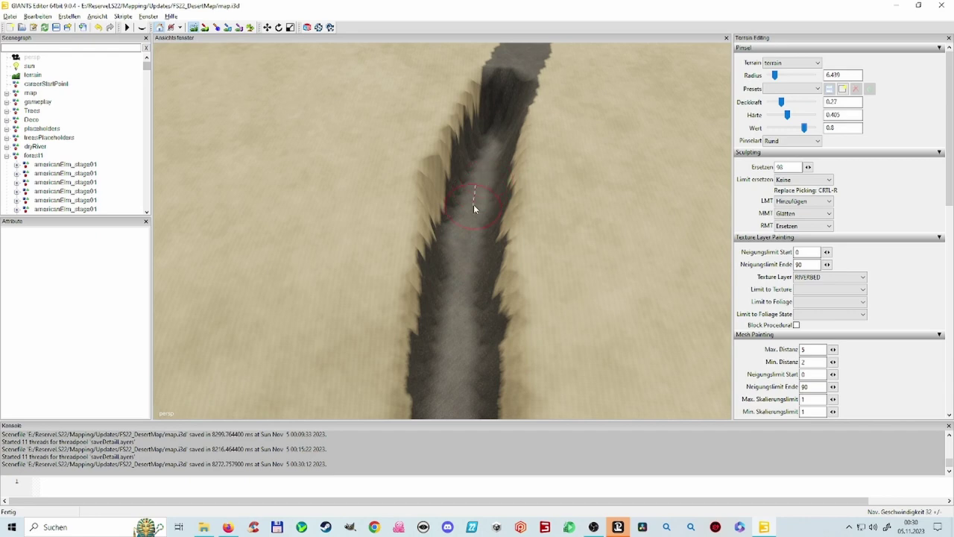
{"action": "mouse_move", "coordinate": [473, 205]}
{"action": "left_mouse_down", "text": "alt"}
{"action": "mouse_move", "coordinate": [501, 140]}
{"action": "mouse_move", "coordinate": [526, 181]}
{"action": "mouse_move", "coordinate": [488, 198]}
{"action": "mouse_move", "coordinate": [463, 250]}
{"action": "mouse_move", "coordinate": [499, 223]}
{"action": "mouse_move", "coordinate": [541, 94]}
{"action": "mouse_move", "coordinate": [524, 117]}
{"action": "mouse_move", "coordinate": [532, 127]}
{"action": "mouse_move", "coordinate": [448, 143]}
{"action": "mouse_move", "coordinate": [465, 129]}
{"action": "mouse_move", "coordinate": [456, 230]}
{"action": "left_mouse_up", "text": "alt"}
{"action": "scroll", "coordinate": [510, 140], "scroll_direction": "up", "scroll_amount": 3}
{"action": "scroll", "coordinate": [556, 137], "scroll_direction": "down", "scroll_amount": 5}
{"action": "scroll", "coordinate": [448, 141], "scroll_direction": "up", "scroll_amount": 5}
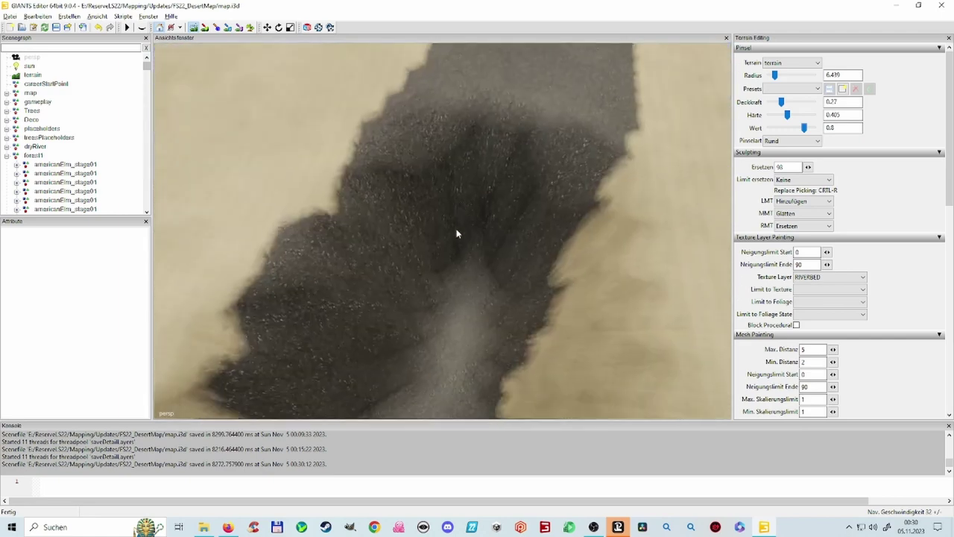
{"action": "scroll", "coordinate": [457, 234], "scroll_direction": "down", "scroll_amount": 5}
{"action": "mouse_move", "coordinate": [465, 193]}
{"action": "left_mouse_down"}
{"action": "mouse_move", "coordinate": [429, 255]}
{"action": "mouse_move", "coordinate": [441, 278]}
{"action": "mouse_move", "coordinate": [463, 234]}
{"action": "mouse_move", "coordinate": [498, 88]}
{"action": "mouse_move", "coordinate": [472, 202]}
{"action": "mouse_move", "coordinate": [499, 144]}
{"action": "mouse_move", "coordinate": [504, 93]}
{"action": "mouse_move", "coordinate": [473, 155]}
{"action": "mouse_move", "coordinate": [485, 154]}
{"action": "mouse_move", "coordinate": [504, 89]}
{"action": "mouse_move", "coordinate": [498, 142]}
{"action": "left_mouse_up"}
Step: Carve the trench alongside the gravel pad up to the strip's sharp bend
{"action": "left_click_drag", "start_coordinate": [498, 152], "coordinate": [501, 84], "text": "alt"}
{"action": "scroll", "coordinate": [529, 127], "scroll_direction": "up", "scroll_amount": 3}
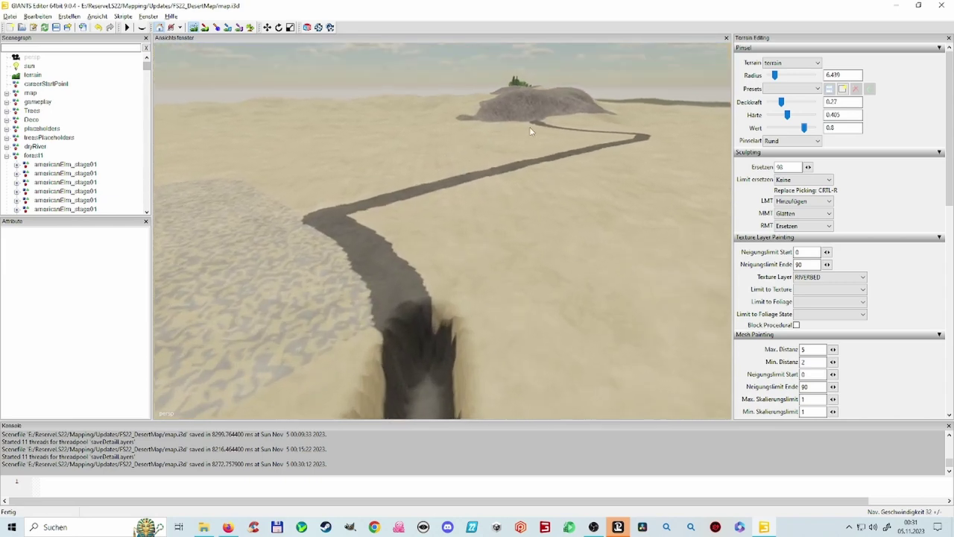
{"action": "scroll", "coordinate": [530, 131], "scroll_direction": "up", "scroll_amount": 10}
{"action": "mouse_move", "coordinate": [486, 154]}
{"action": "left_mouse_down"}
{"action": "mouse_move", "coordinate": [477, 272]}
{"action": "mouse_move", "coordinate": [486, 345]}
{"action": "mouse_move", "coordinate": [500, 313]}
{"action": "left_mouse_up"}
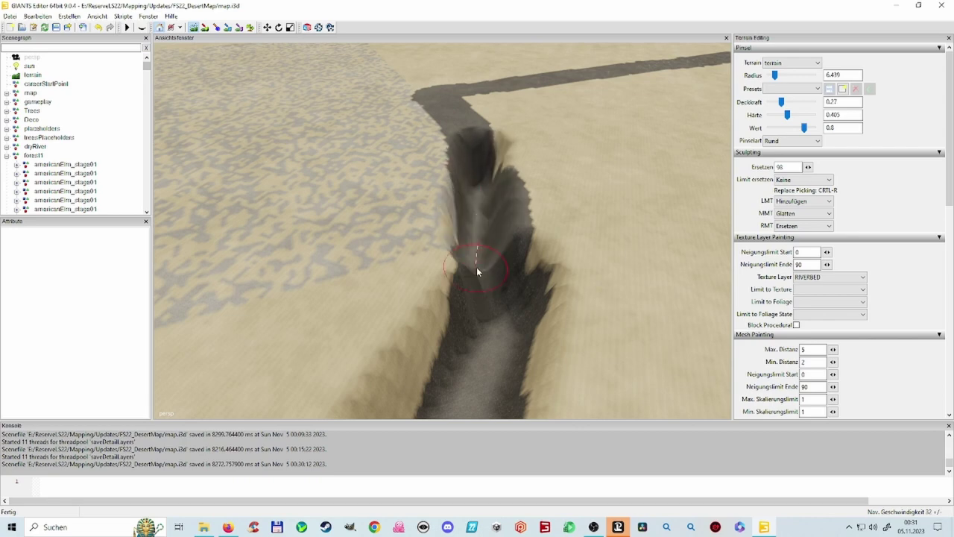
{"action": "right_click_drag", "start_coordinate": [490, 252], "coordinate": [474, 176]}
{"action": "mouse_move", "coordinate": [473, 176]}
{"action": "left_mouse_down", "text": "alt"}
{"action": "mouse_move", "coordinate": [550, 158]}
{"action": "mouse_move", "coordinate": [452, 207]}
{"action": "mouse_move", "coordinate": [445, 294]}
{"action": "left_mouse_up", "text": "alt"}
{"action": "scroll", "coordinate": [550, 158], "scroll_direction": "up", "scroll_amount": 3}
{"action": "mouse_move", "coordinate": [445, 295]}
{"action": "right_mouse_down"}
{"action": "mouse_move", "coordinate": [436, 247]}
{"action": "mouse_move", "coordinate": [468, 171]}
{"action": "right_mouse_up"}
{"action": "mouse_move", "coordinate": [467, 173]}
{"action": "left_mouse_down"}
{"action": "mouse_move", "coordinate": [464, 144]}
{"action": "mouse_move", "coordinate": [396, 320]}
{"action": "left_mouse_up"}
Step: Carve the trench around the bend and into the start of the long straight stretch
{"action": "mouse_move", "coordinate": [460, 295]}
{"action": "right_mouse_down"}
{"action": "mouse_move", "coordinate": [410, 274]}
{"action": "mouse_move", "coordinate": [349, 312]}
{"action": "mouse_move", "coordinate": [440, 285]}
{"action": "right_mouse_up"}
{"action": "left_click_drag", "start_coordinate": [440, 285], "coordinate": [524, 206]}
{"action": "mouse_move", "coordinate": [473, 289]}
{"action": "right_mouse_down"}
{"action": "mouse_move", "coordinate": [453, 306]}
{"action": "mouse_move", "coordinate": [469, 247]}
{"action": "mouse_move", "coordinate": [458, 363]}
{"action": "mouse_move", "coordinate": [452, 276]}
{"action": "mouse_move", "coordinate": [492, 254]}
{"action": "mouse_move", "coordinate": [606, 306]}
{"action": "right_mouse_up"}
{"action": "mouse_move", "coordinate": [606, 307]}
{"action": "left_mouse_down", "text": "alt"}
{"action": "mouse_move", "coordinate": [724, 363]}
{"action": "mouse_move", "coordinate": [693, 395]}
{"action": "mouse_move", "coordinate": [641, 335]}
{"action": "left_mouse_up", "text": "alt"}
{"action": "right_click_drag", "start_coordinate": [459, 209], "coordinate": [445, 395]}
{"action": "scroll", "coordinate": [471, 332], "scroll_direction": "down", "scroll_amount": 3}
{"action": "mouse_move", "coordinate": [448, 344]}
{"action": "left_mouse_down"}
{"action": "mouse_move", "coordinate": [463, 348]}
{"action": "mouse_move", "coordinate": [455, 279]}
{"action": "mouse_move", "coordinate": [477, 126]}
{"action": "mouse_move", "coordinate": [454, 132]}
{"action": "mouse_move", "coordinate": [442, 226]}
{"action": "mouse_move", "coordinate": [441, 325]}
{"action": "mouse_move", "coordinate": [462, 281]}
{"action": "mouse_move", "coordinate": [477, 89]}
{"action": "mouse_move", "coordinate": [459, 171]}
{"action": "left_mouse_up"}
Step: Carve the trench at height 98 along most of the long straight stretch of the RIVERBED strip towards the hill
{"action": "mouse_move", "coordinate": [471, 118]}
{"action": "right_mouse_down"}
{"action": "mouse_move", "coordinate": [443, 254]}
{"action": "mouse_move", "coordinate": [441, 344]}
{"action": "right_mouse_up"}
{"action": "left_click_drag", "start_coordinate": [456, 347], "coordinate": [446, 243], "text": "alt"}
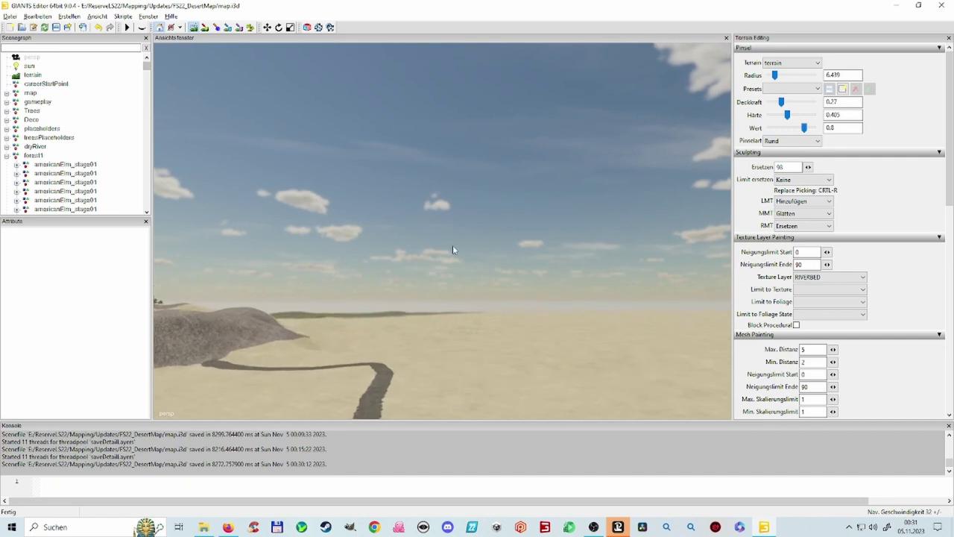
{"action": "right_click_drag", "start_coordinate": [451, 248], "coordinate": [442, 341]}
{"action": "right_click_drag", "start_coordinate": [459, 289], "coordinate": [433, 344]}
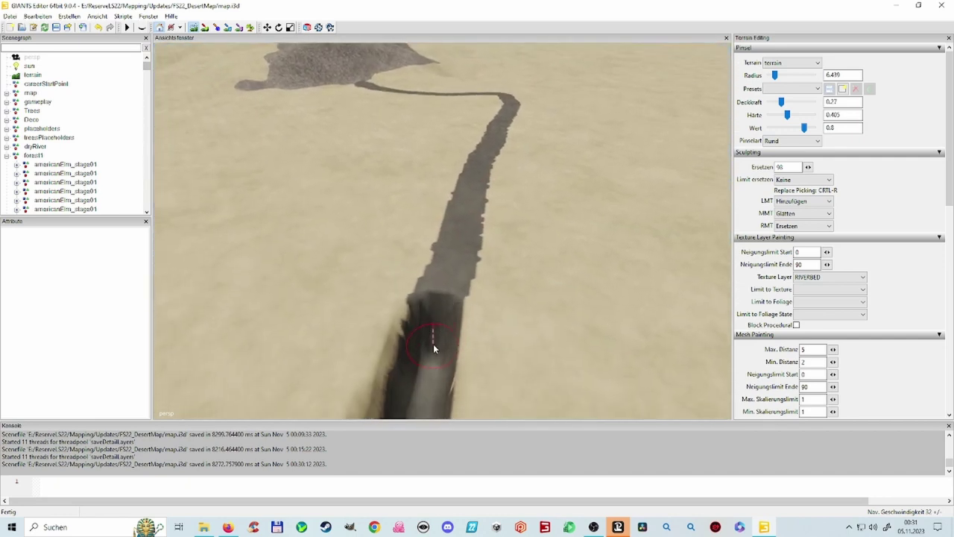
{"action": "mouse_move", "coordinate": [433, 346]}
{"action": "left_mouse_down"}
{"action": "mouse_move", "coordinate": [443, 306]}
{"action": "mouse_move", "coordinate": [425, 360]}
{"action": "mouse_move", "coordinate": [453, 323]}
{"action": "mouse_move", "coordinate": [457, 257]}
{"action": "left_mouse_up"}
{"action": "mouse_move", "coordinate": [477, 210]}
{"action": "left_mouse_down"}
{"action": "mouse_move", "coordinate": [473, 251]}
{"action": "mouse_move", "coordinate": [440, 323]}
{"action": "mouse_move", "coordinate": [459, 296]}
{"action": "left_mouse_up"}
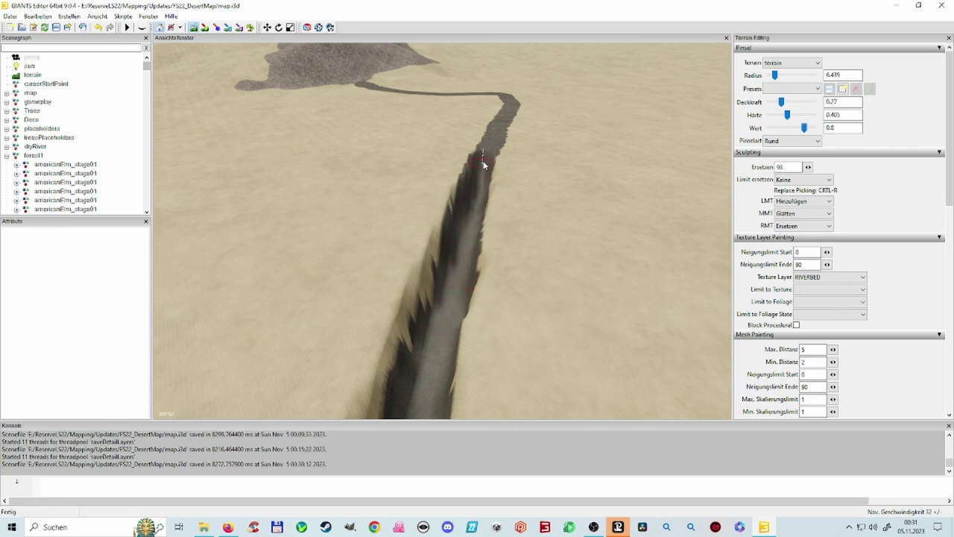
{"action": "left_click_drag", "start_coordinate": [460, 262], "coordinate": [471, 219]}
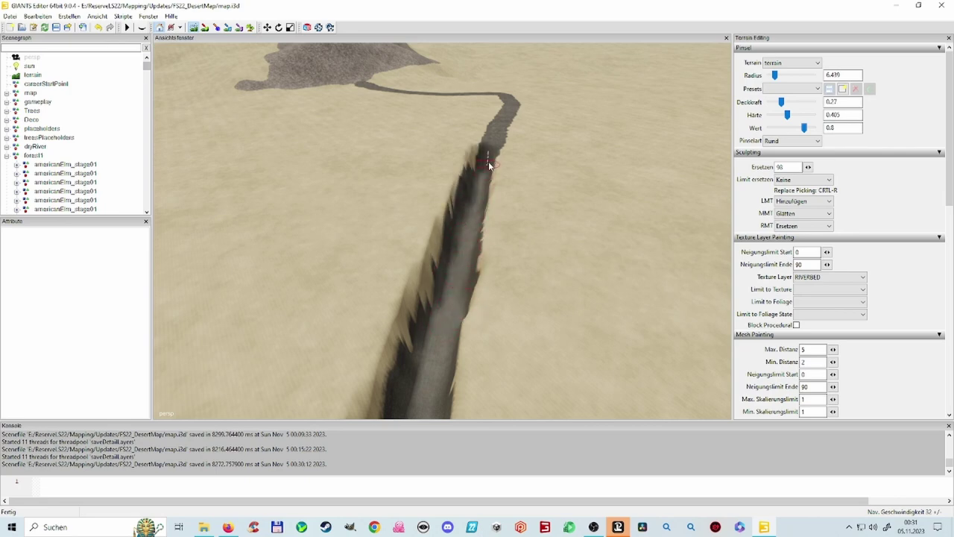
{"action": "left_click_drag", "start_coordinate": [488, 161], "coordinate": [492, 151]}
Step: Extend the trench at height 98 along the rest of the straight stretch to the bend before the hill
{"action": "left_click_drag", "start_coordinate": [477, 211], "coordinate": [477, 175], "text": "alt"}
{"action": "scroll", "coordinate": [583, 182], "scroll_direction": "up", "scroll_amount": 4}
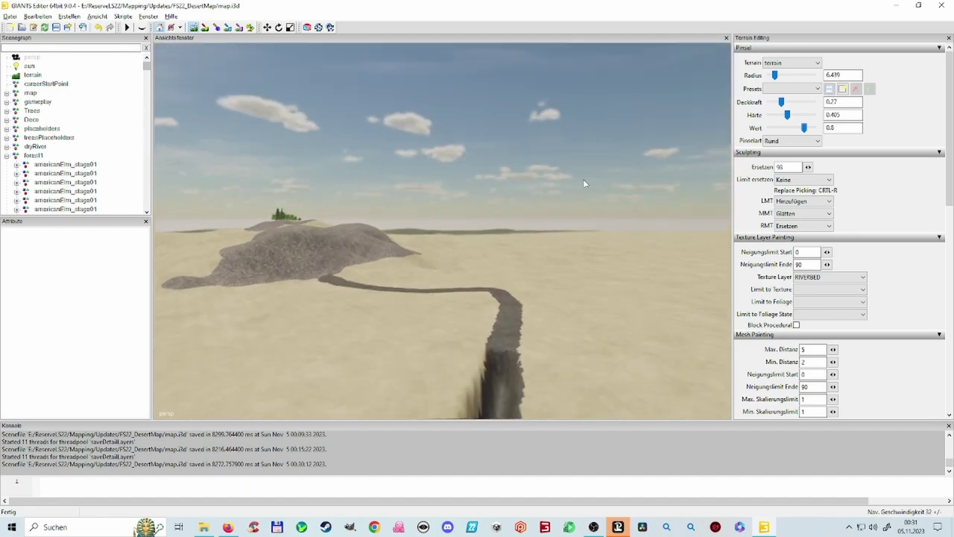
{"action": "left_click_drag", "start_coordinate": [524, 264], "coordinate": [484, 276], "text": "alt"}
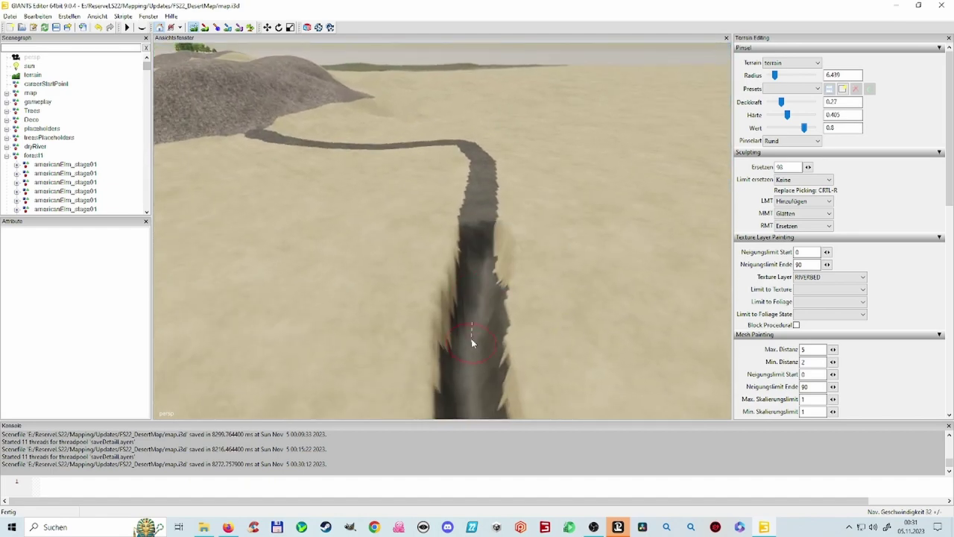
{"action": "left_click_drag", "start_coordinate": [471, 343], "coordinate": [477, 271]}
{"action": "mouse_move", "coordinate": [482, 206]}
{"action": "left_mouse_down"}
{"action": "mouse_move", "coordinate": [464, 267]}
{"action": "mouse_move", "coordinate": [485, 196]}
{"action": "left_mouse_up"}
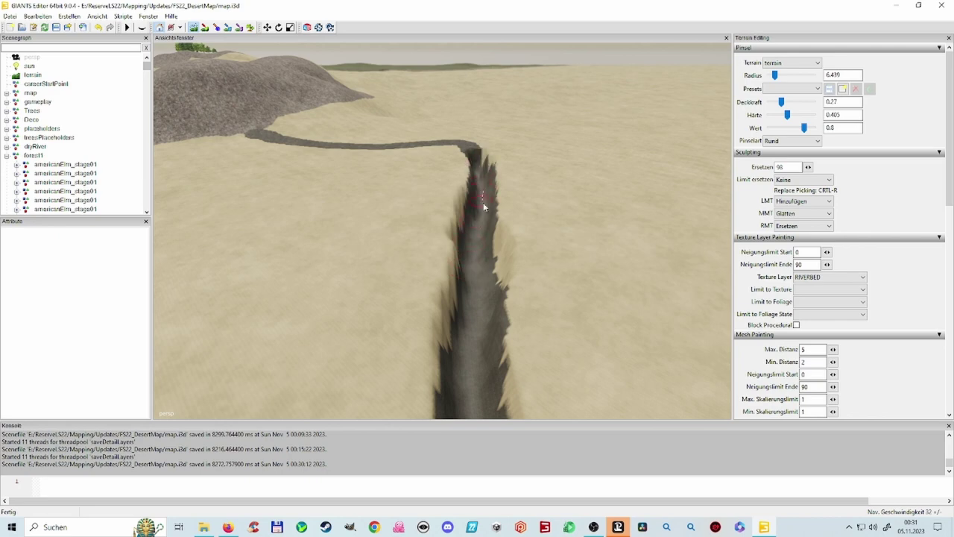
Step: Widen the trench before the bend and carve it into the corner turning towards the hill
{"action": "right_click_drag", "start_coordinate": [485, 299], "coordinate": [494, 366]}
{"action": "mouse_move", "coordinate": [425, 325]}
{"action": "left_mouse_down"}
{"action": "mouse_move", "coordinate": [399, 274]}
{"action": "mouse_move", "coordinate": [430, 313]}
{"action": "left_mouse_up"}
{"action": "mouse_move", "coordinate": [430, 313]}
{"action": "right_mouse_down"}
{"action": "mouse_move", "coordinate": [450, 284]}
{"action": "mouse_move", "coordinate": [434, 288]}
{"action": "mouse_move", "coordinate": [437, 345]}
{"action": "right_mouse_up"}
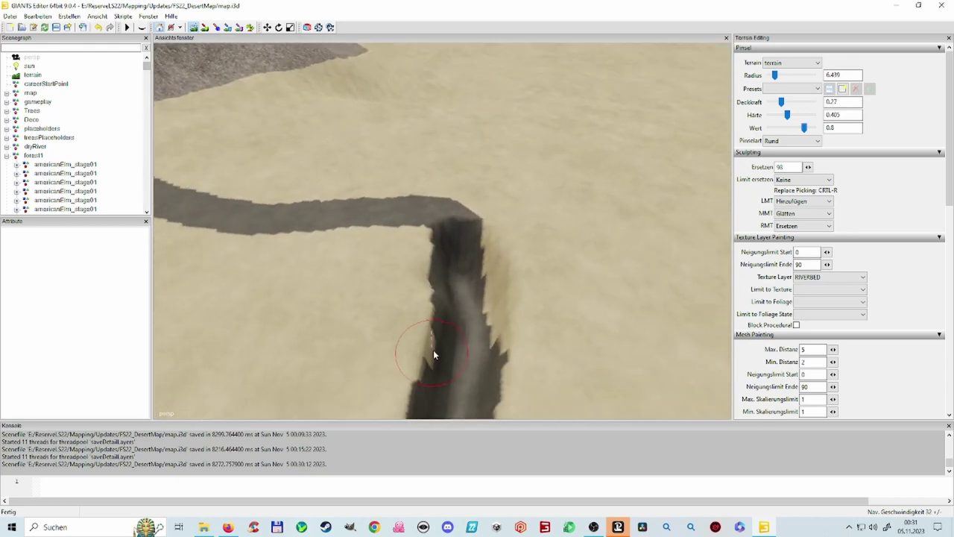
{"action": "mouse_move", "coordinate": [437, 345]}
{"action": "left_mouse_down"}
{"action": "mouse_move", "coordinate": [453, 340]}
{"action": "mouse_move", "coordinate": [455, 256]}
{"action": "mouse_move", "coordinate": [456, 298]}
{"action": "left_mouse_up"}
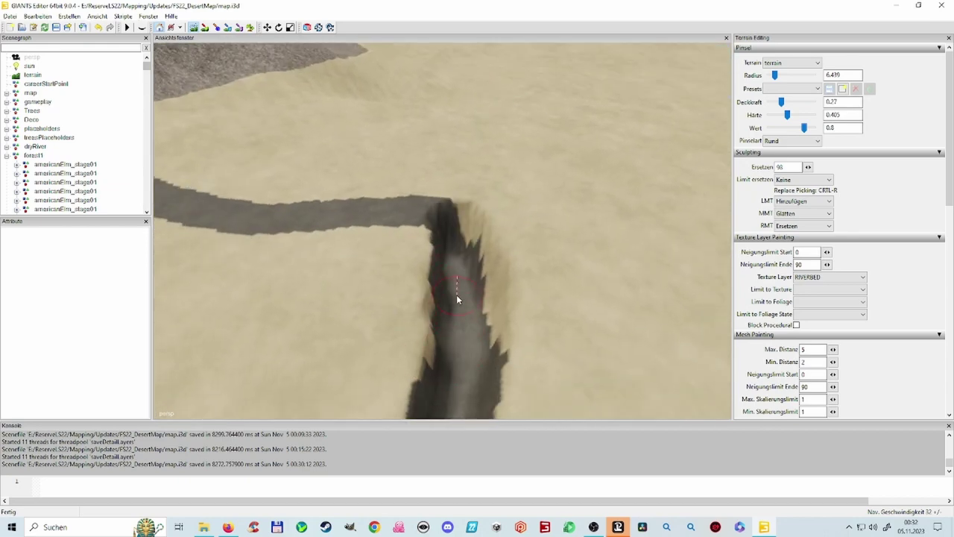
{"action": "mouse_move", "coordinate": [455, 298]}
{"action": "right_mouse_down"}
{"action": "mouse_move", "coordinate": [485, 279]}
{"action": "mouse_move", "coordinate": [570, 268]}
{"action": "mouse_move", "coordinate": [452, 348]}
{"action": "mouse_move", "coordinate": [487, 358]}
{"action": "right_mouse_up"}
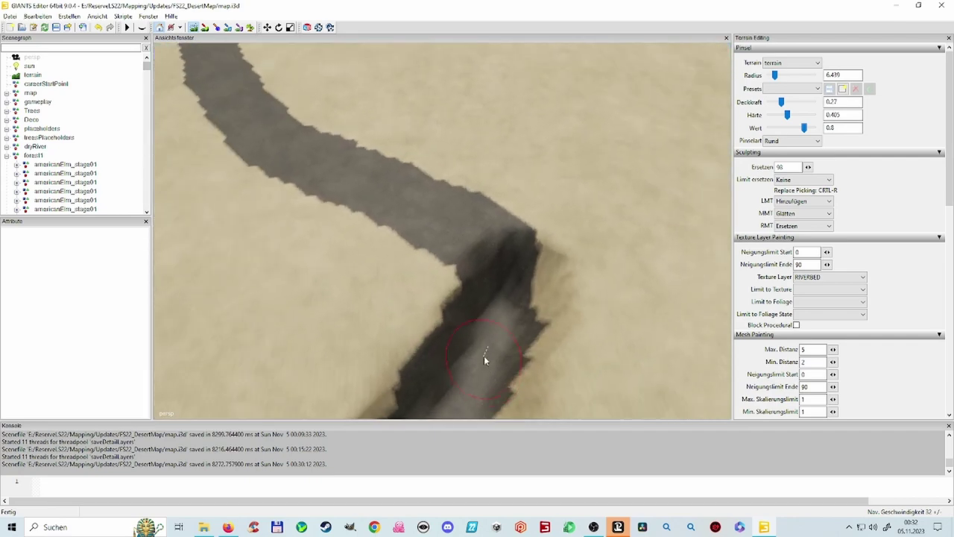
{"action": "left_click_drag", "start_coordinate": [498, 313], "coordinate": [470, 267]}
Step: Carve the trench out of the bend and along the curved stretch leading to the hill
{"action": "mouse_move", "coordinate": [470, 267]}
{"action": "right_mouse_down"}
{"action": "mouse_move", "coordinate": [427, 248]}
{"action": "mouse_move", "coordinate": [467, 281]}
{"action": "mouse_move", "coordinate": [482, 331]}
{"action": "mouse_move", "coordinate": [501, 325]}
{"action": "right_mouse_up"}
{"action": "left_click_drag", "start_coordinate": [501, 325], "coordinate": [506, 336], "text": "alt"}
{"action": "mouse_move", "coordinate": [506, 335]}
{"action": "right_mouse_down"}
{"action": "mouse_move", "coordinate": [505, 266]}
{"action": "mouse_move", "coordinate": [388, 292]}
{"action": "mouse_move", "coordinate": [420, 316]}
{"action": "right_mouse_up"}
{"action": "mouse_move", "coordinate": [419, 316]}
{"action": "left_mouse_down"}
{"action": "mouse_move", "coordinate": [442, 347]}
{"action": "mouse_move", "coordinate": [420, 224]}
{"action": "left_mouse_up"}
{"action": "mouse_move", "coordinate": [420, 223]}
{"action": "right_mouse_down"}
{"action": "mouse_move", "coordinate": [439, 316]}
{"action": "mouse_move", "coordinate": [438, 238]}
{"action": "right_mouse_up"}
{"action": "mouse_move", "coordinate": [439, 238]}
{"action": "left_mouse_down"}
{"action": "mouse_move", "coordinate": [464, 239]}
{"action": "mouse_move", "coordinate": [453, 186]}
{"action": "left_mouse_up"}
{"action": "right_click_drag", "start_coordinate": [453, 185], "coordinate": [433, 141]}
{"action": "left_click_drag", "start_coordinate": [433, 140], "coordinate": [430, 135], "text": "alt"}
{"action": "mouse_move", "coordinate": [440, 176]}
{"action": "right_mouse_down"}
{"action": "mouse_move", "coordinate": [434, 264]}
{"action": "mouse_move", "coordinate": [452, 259]}
{"action": "right_mouse_up"}
{"action": "left_click_drag", "start_coordinate": [452, 261], "coordinate": [458, 345]}
Step: Finish carving the RIVERBED trench up to the foot of the rock-textured hill
{"action": "mouse_move", "coordinate": [458, 345]}
{"action": "right_mouse_down"}
{"action": "mouse_move", "coordinate": [426, 302]}
{"action": "mouse_move", "coordinate": [447, 232]}
{"action": "mouse_move", "coordinate": [578, 251]}
{"action": "mouse_move", "coordinate": [568, 314]}
{"action": "right_mouse_up"}
{"action": "mouse_move", "coordinate": [568, 314]}
{"action": "left_mouse_down"}
{"action": "mouse_move", "coordinate": [518, 330]}
{"action": "mouse_move", "coordinate": [504, 401]}
{"action": "left_mouse_up"}
{"action": "right_click_drag", "start_coordinate": [504, 400], "coordinate": [508, 356]}
{"action": "left_click_drag", "start_coordinate": [509, 356], "coordinate": [498, 349], "text": "alt"}
{"action": "mouse_move", "coordinate": [498, 348]}
{"action": "middle_mouse_down"}
{"action": "mouse_move", "coordinate": [486, 322]}
{"action": "mouse_move", "coordinate": [472, 364]}
{"action": "mouse_move", "coordinate": [475, 273]}
{"action": "mouse_move", "coordinate": [496, 217]}
{"action": "middle_mouse_up"}
{"action": "mouse_move", "coordinate": [496, 217]}
{"action": "right_mouse_down"}
{"action": "mouse_move", "coordinate": [488, 303]}
{"action": "mouse_move", "coordinate": [478, 281]}
{"action": "mouse_move", "coordinate": [498, 202]}
{"action": "mouse_move", "coordinate": [459, 291]}
{"action": "right_mouse_up"}
{"action": "mouse_move", "coordinate": [459, 290]}
{"action": "left_mouse_down", "text": "alt"}
{"action": "mouse_move", "coordinate": [456, 298]}
{"action": "mouse_move", "coordinate": [419, 247]}
{"action": "left_mouse_up", "text": "alt"}
{"action": "right_click_drag", "start_coordinate": [420, 246], "coordinate": [496, 235], "text": "alt"}
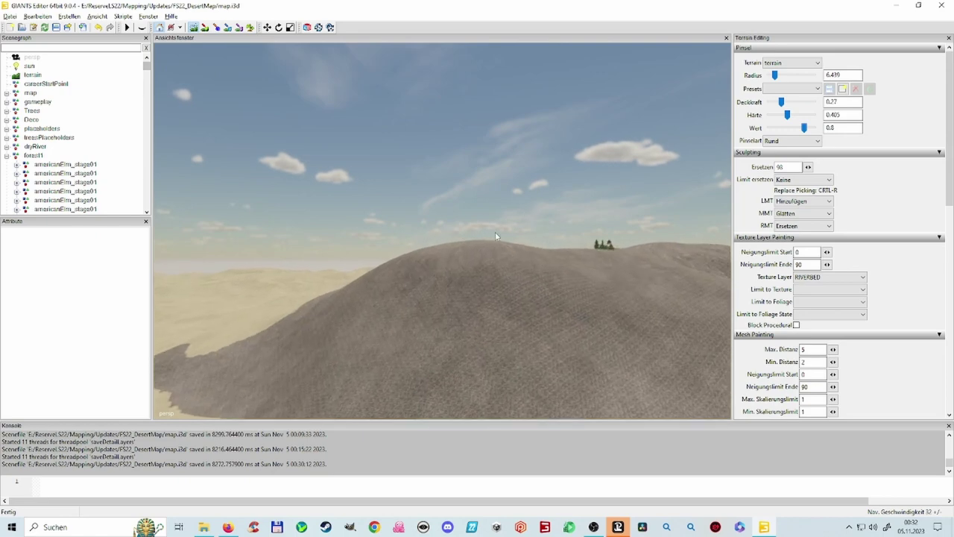
{"action": "left_click_drag", "start_coordinate": [496, 234], "coordinate": [456, 335], "text": "alt"}
{"action": "right_click_drag", "start_coordinate": [456, 335], "coordinate": [419, 340]}
{"action": "mouse_move", "coordinate": [419, 341]}
{"action": "left_mouse_down"}
{"action": "mouse_move", "coordinate": [445, 277]}
{"action": "mouse_move", "coordinate": [439, 287]}
{"action": "left_mouse_up"}
{"action": "mouse_move", "coordinate": [440, 288]}
{"action": "right_mouse_down"}
{"action": "mouse_move", "coordinate": [409, 390]}
{"action": "mouse_move", "coordinate": [442, 346]}
{"action": "mouse_move", "coordinate": [340, 357]}
{"action": "mouse_move", "coordinate": [266, 385]}
{"action": "mouse_move", "coordinate": [561, 377]}
{"action": "mouse_move", "coordinate": [522, 344]}
{"action": "right_mouse_up"}
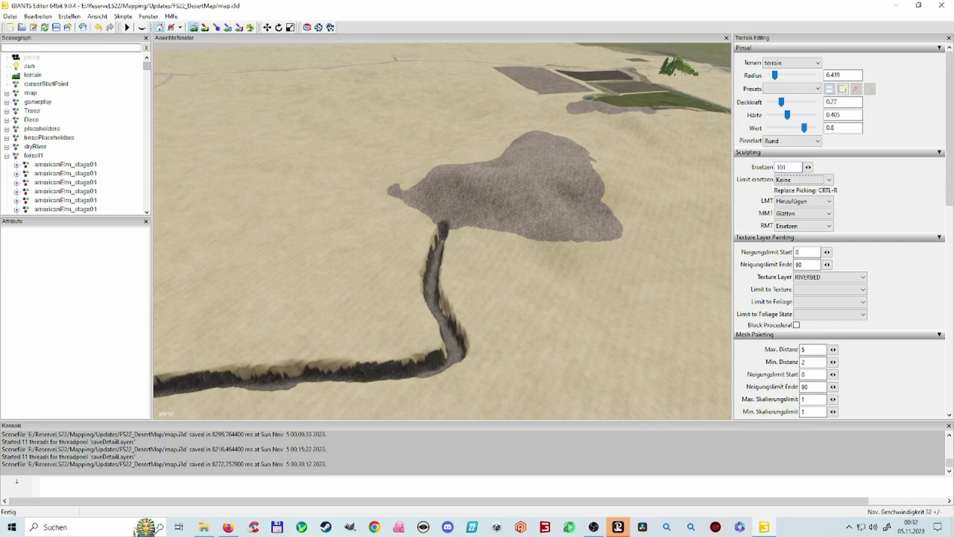
Step: Level the ground at the hill's foot beside the trench to height 101, enlarging the round brush to radius 26.939
{"action": "scroll", "coordinate": [511, 305], "scroll_direction": "up", "scroll_amount": 5}
{"action": "left_click_drag", "start_coordinate": [478, 279], "coordinate": [468, 281]}
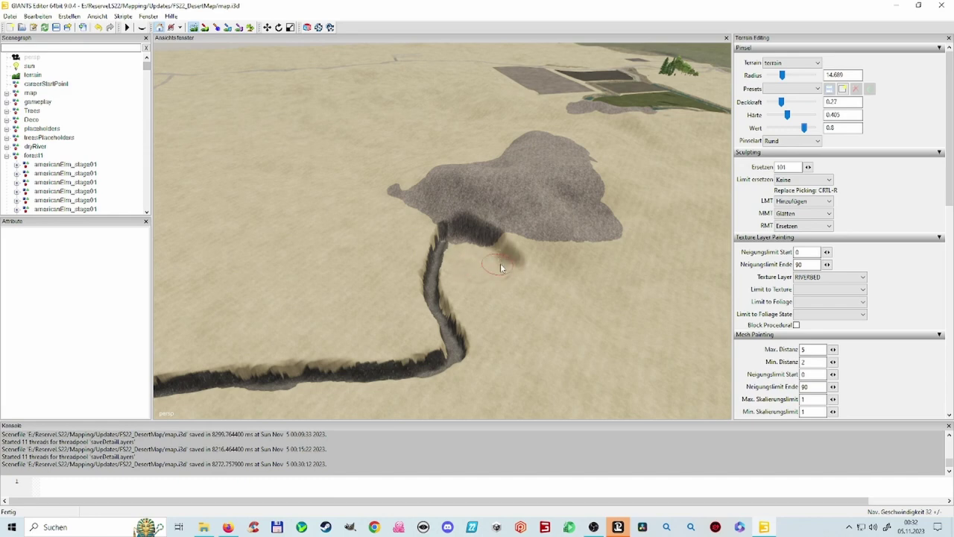
{"action": "mouse_move", "coordinate": [502, 260]}
{"action": "left_mouse_down"}
{"action": "mouse_move", "coordinate": [545, 325]}
{"action": "mouse_move", "coordinate": [538, 287]}
{"action": "left_mouse_up"}
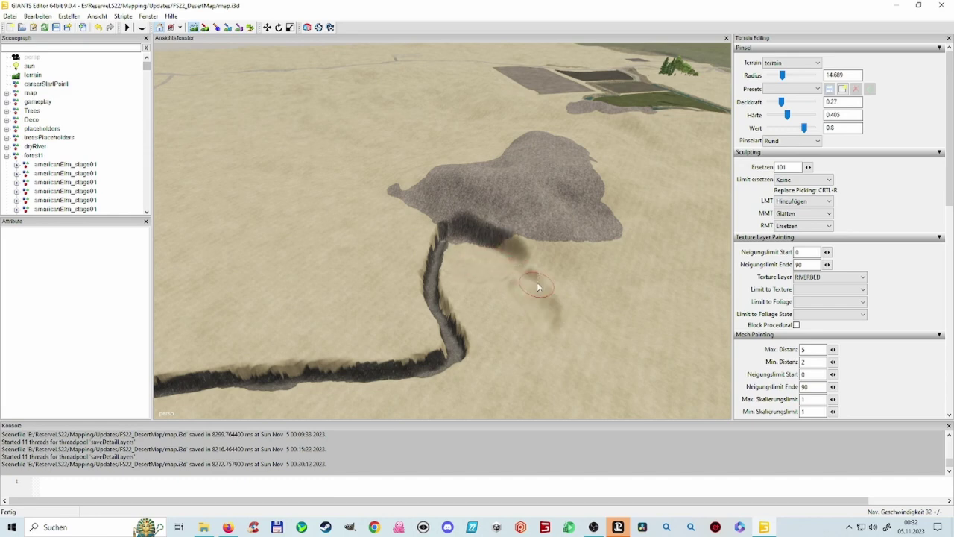
{"action": "scroll", "coordinate": [527, 324], "scroll_direction": "up", "scroll_amount": 7}
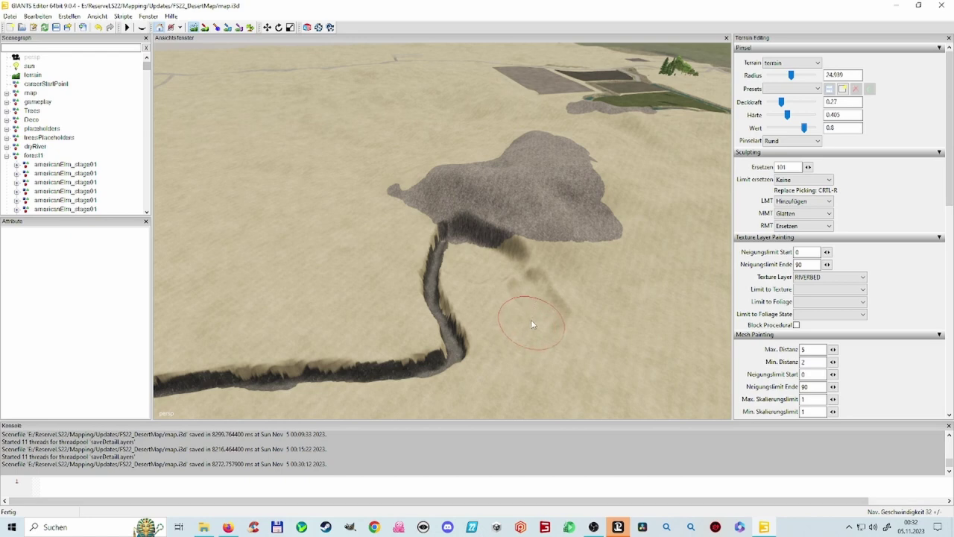
{"action": "mouse_move", "coordinate": [530, 321]}
{"action": "left_mouse_down"}
{"action": "mouse_move", "coordinate": [538, 317]}
{"action": "mouse_move", "coordinate": [500, 287]}
{"action": "mouse_move", "coordinate": [533, 286]}
{"action": "mouse_move", "coordinate": [520, 266]}
{"action": "mouse_move", "coordinate": [492, 275]}
{"action": "left_mouse_up"}
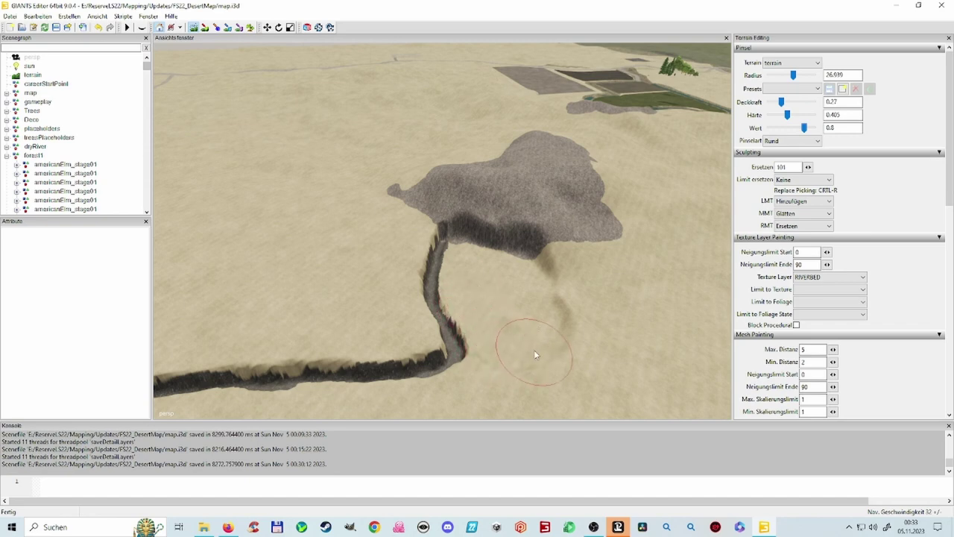
{"action": "mouse_move", "coordinate": [543, 297]}
{"action": "middle_mouse_down"}
{"action": "mouse_move", "coordinate": [548, 370]}
{"action": "mouse_move", "coordinate": [533, 366]}
{"action": "middle_mouse_up"}
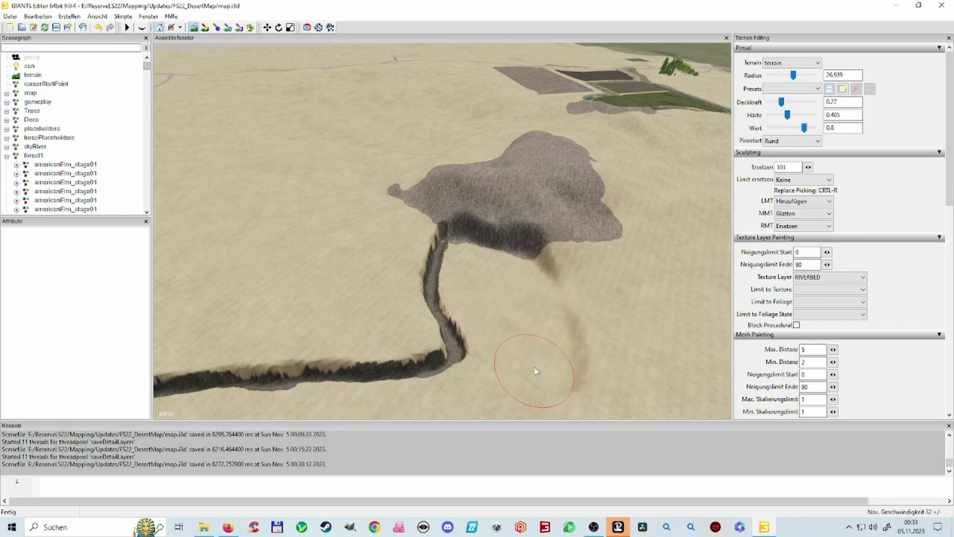
Step: Switch the brush shape to Quadratisch and level the ground beside the trench's last bend to height 101
{"action": "left_click", "coordinate": [786, 141]}
{"action": "left_click", "coordinate": [789, 162]}
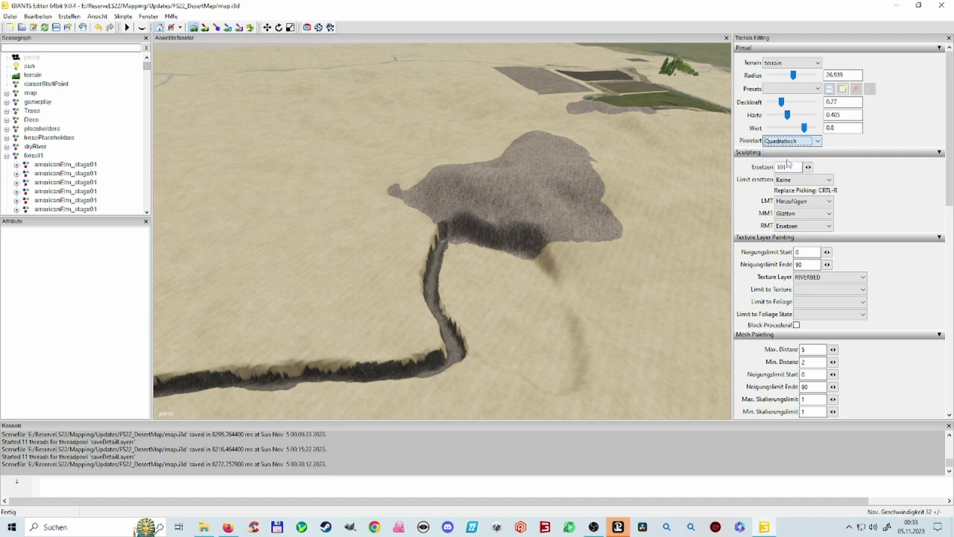
{"action": "middle_click_drag", "start_coordinate": [507, 322], "coordinate": [481, 319]}
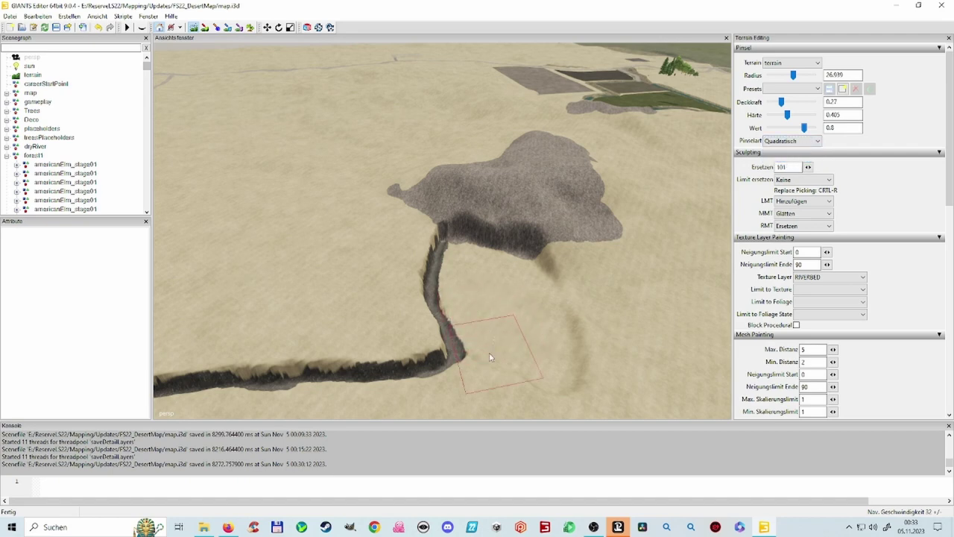
{"action": "mouse_move", "coordinate": [532, 306]}
{"action": "left_mouse_down"}
{"action": "mouse_move", "coordinate": [549, 347]}
{"action": "mouse_move", "coordinate": [547, 323]}
{"action": "mouse_move", "coordinate": [552, 391]}
{"action": "mouse_move", "coordinate": [463, 384]}
{"action": "left_mouse_up"}
{"action": "right_click_drag", "start_coordinate": [463, 383], "coordinate": [352, 372], "text": "alt"}
{"action": "scroll", "coordinate": [352, 374], "scroll_direction": "down", "scroll_amount": 3}
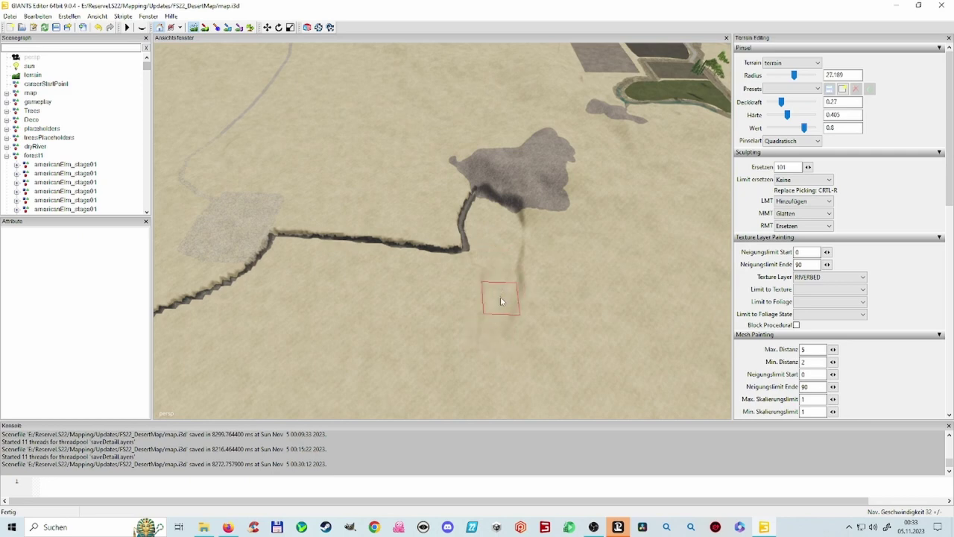
Step: Enlarge the square brush to radius 38.939 and level the desert alongside the straight trench stretch to height 101
{"action": "scroll", "coordinate": [500, 297], "scroll_direction": "up", "scroll_amount": 4, "text": "ctrl"}
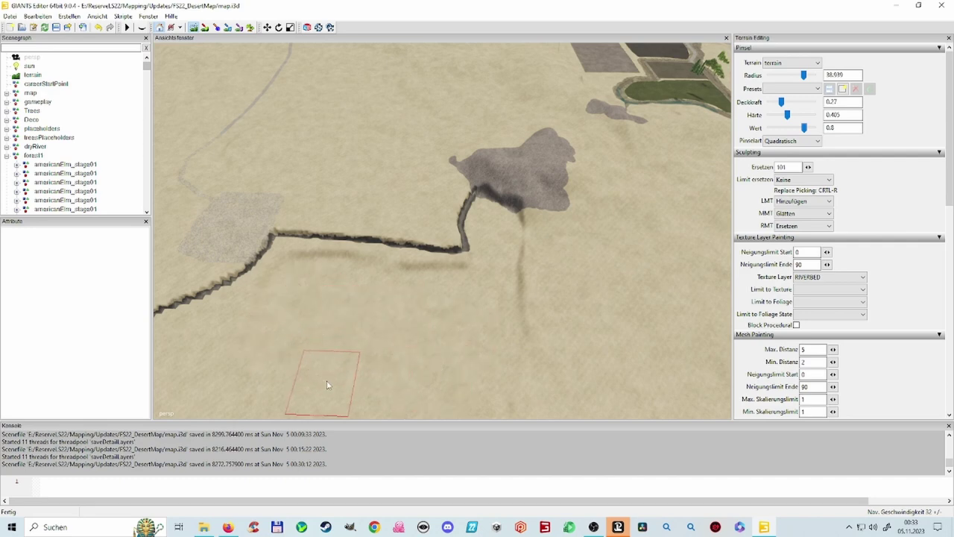
{"action": "left_click_drag", "start_coordinate": [466, 348], "coordinate": [328, 364], "text": "alt"}
{"action": "mouse_move", "coordinate": [420, 348]}
{"action": "right_mouse_down"}
{"action": "mouse_move", "coordinate": [482, 331]}
{"action": "mouse_move", "coordinate": [401, 398]}
{"action": "mouse_move", "coordinate": [484, 373]}
{"action": "mouse_move", "coordinate": [486, 334]}
{"action": "right_mouse_up"}
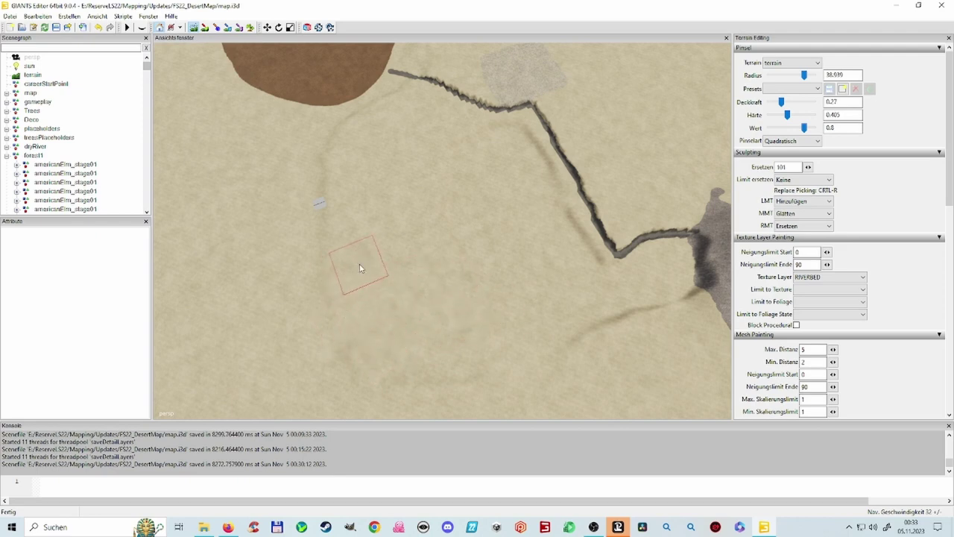
Step: Enlarge the square brush to radius 54.939 and level the remaining desert on both sides of the trench to height 101
{"action": "scroll", "coordinate": [375, 269], "scroll_direction": "up", "scroll_amount": 8}
{"action": "mouse_move", "coordinate": [398, 284]}
{"action": "left_mouse_down"}
{"action": "mouse_move", "coordinate": [363, 253]}
{"action": "mouse_move", "coordinate": [350, 179]}
{"action": "mouse_move", "coordinate": [360, 155]}
{"action": "left_mouse_up"}
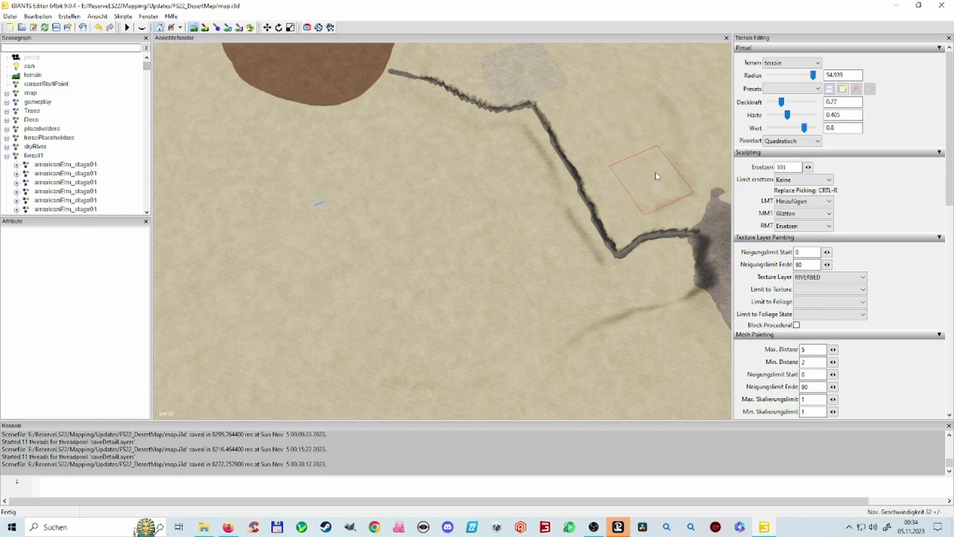
{"action": "left_click_drag", "start_coordinate": [668, 154], "coordinate": [693, 101], "text": "alt"}
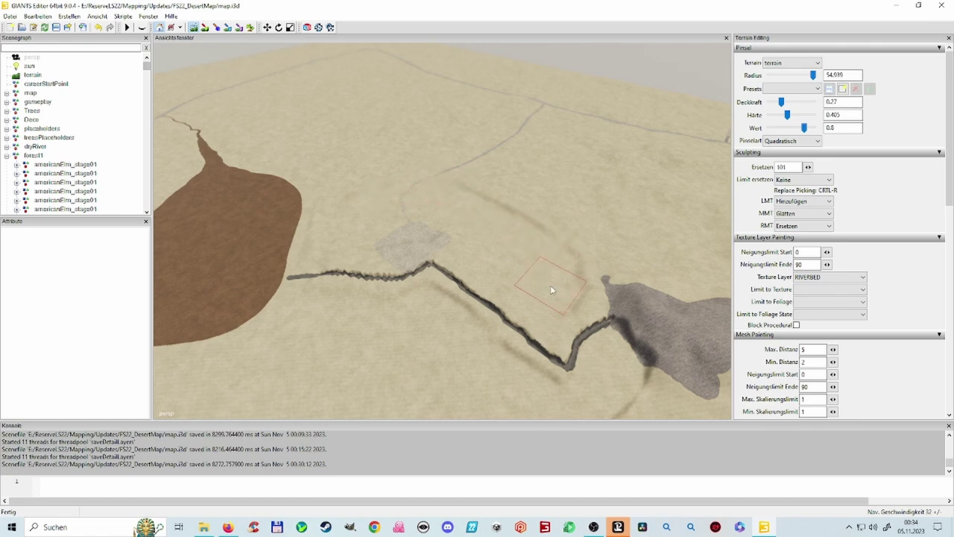
{"action": "left_click_drag", "start_coordinate": [546, 300], "coordinate": [691, 264], "text": "alt"}
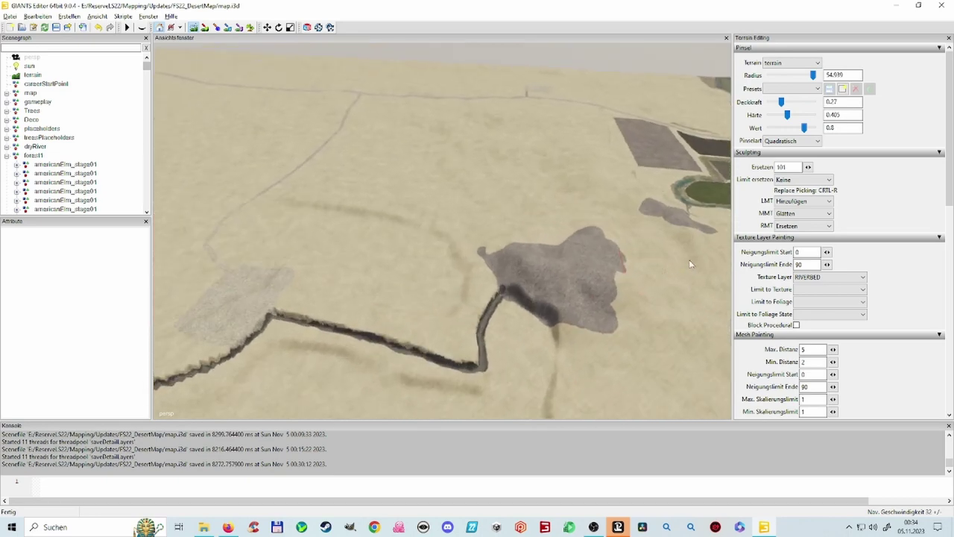
Step: Switch the brush shape to Rund, reduce its radius to 41.939 and level the hill's foot on the trench's other side
{"action": "scroll", "coordinate": [654, 261], "scroll_direction": "up", "scroll_amount": 10}
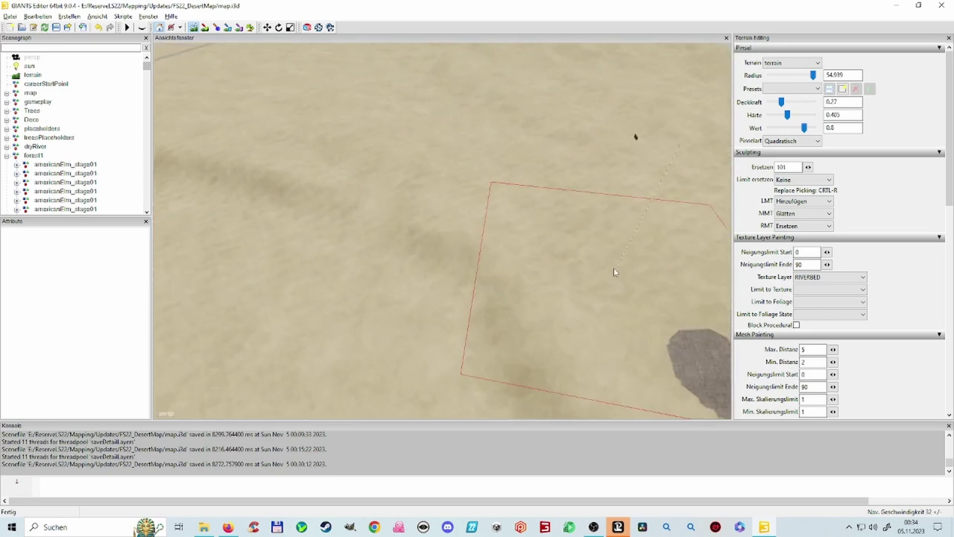
{"action": "left_click_drag", "start_coordinate": [615, 272], "coordinate": [873, 122], "text": "alt"}
{"action": "left_click", "coordinate": [805, 141]}
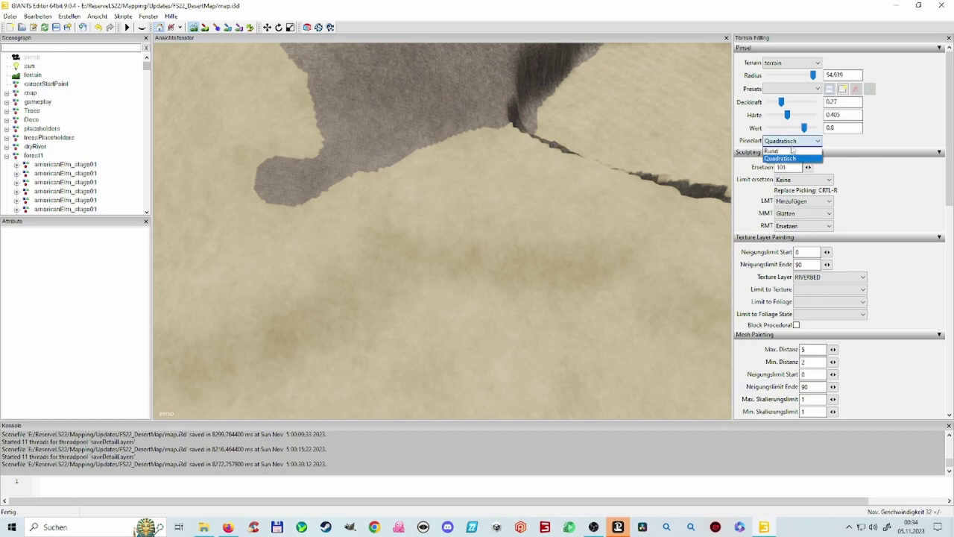
{"action": "left_click", "coordinate": [790, 156]}
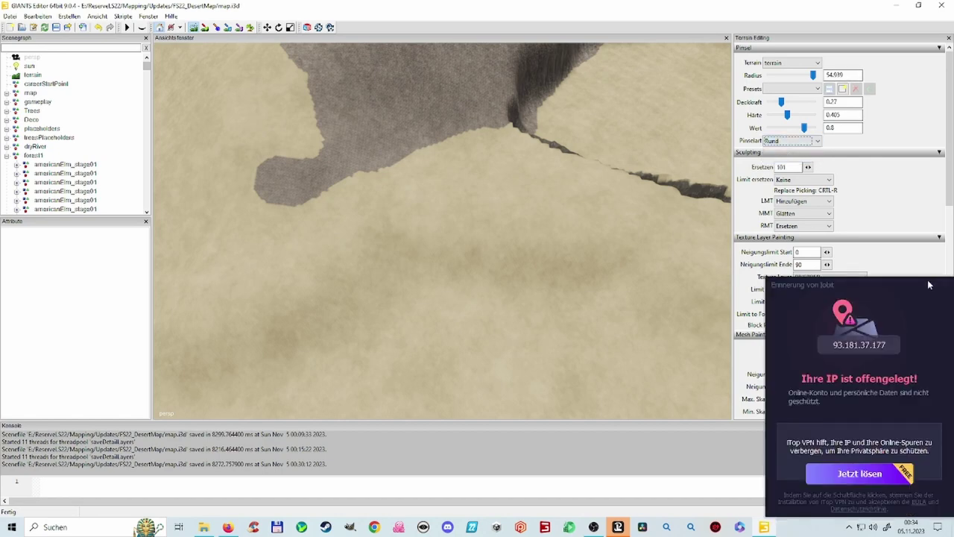
{"action": "left_click", "coordinate": [943, 285]}
{"action": "scroll", "coordinate": [471, 255], "scroll_direction": "down", "scroll_amount": 1}
{"action": "scroll", "coordinate": [492, 262], "scroll_direction": "down", "scroll_amount": 15}
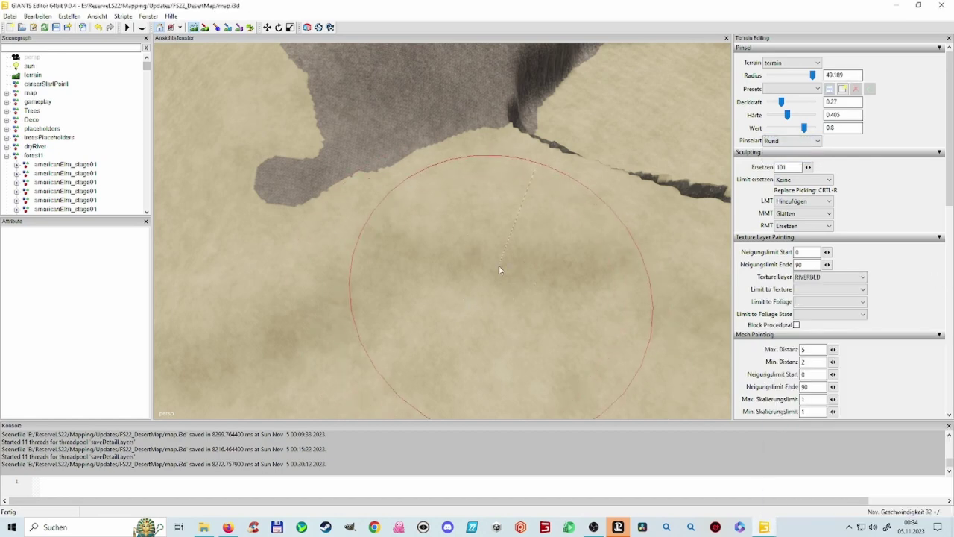
{"action": "mouse_move", "coordinate": [538, 274]}
{"action": "left_mouse_down"}
{"action": "mouse_move", "coordinate": [547, 260]}
{"action": "mouse_move", "coordinate": [530, 230]}
{"action": "mouse_move", "coordinate": [567, 267]}
{"action": "mouse_move", "coordinate": [549, 251]}
{"action": "mouse_move", "coordinate": [604, 243]}
{"action": "mouse_move", "coordinate": [420, 300]}
{"action": "mouse_move", "coordinate": [485, 230]}
{"action": "mouse_move", "coordinate": [397, 243]}
{"action": "mouse_move", "coordinate": [367, 285]}
{"action": "mouse_move", "coordinate": [374, 337]}
{"action": "left_mouse_up"}
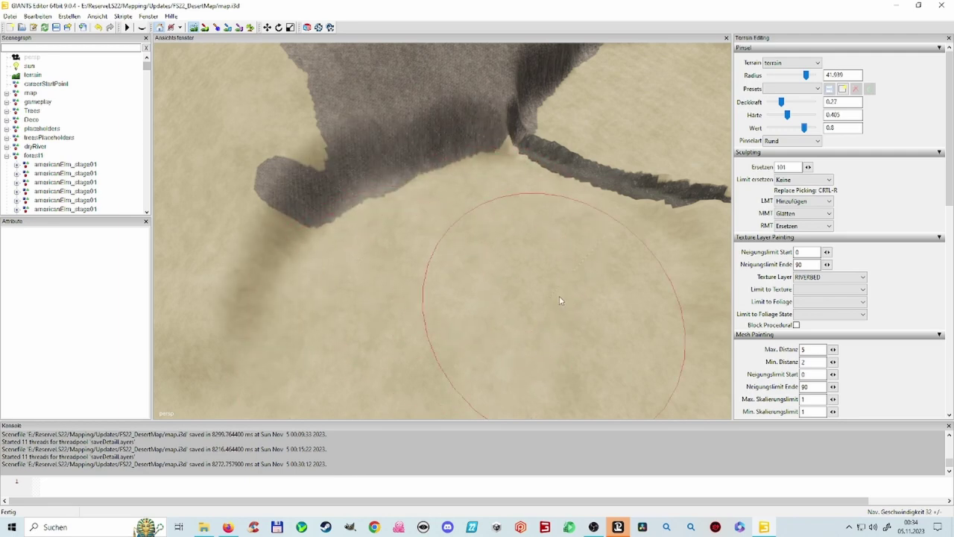
Step: Reduce the round brush to radius 30.439 and level the ground inside the trench bend near the hill
{"action": "mouse_move", "coordinate": [572, 297]}
{"action": "left_mouse_down", "text": "alt"}
{"action": "mouse_move", "coordinate": [552, 278]}
{"action": "mouse_move", "coordinate": [541, 281]}
{"action": "mouse_move", "coordinate": [558, 199]}
{"action": "mouse_move", "coordinate": [586, 254]}
{"action": "left_mouse_up", "text": "alt"}
{"action": "right_click_drag", "start_coordinate": [587, 258], "coordinate": [570, 245]}
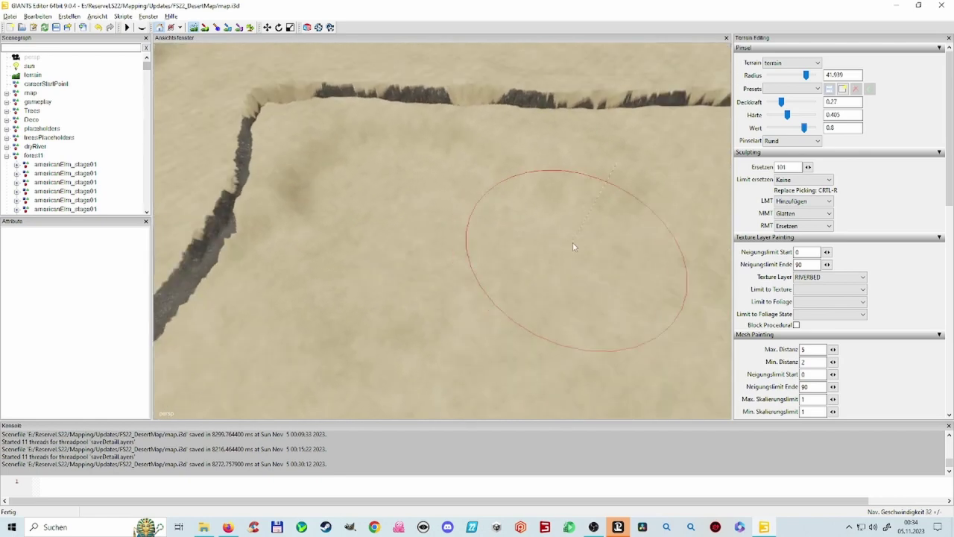
{"action": "mouse_move", "coordinate": [367, 212]}
{"action": "left_mouse_down", "text": "alt"}
{"action": "mouse_move", "coordinate": [367, 233]}
{"action": "mouse_move", "coordinate": [313, 224]}
{"action": "mouse_move", "coordinate": [395, 194]}
{"action": "mouse_move", "coordinate": [419, 214]}
{"action": "left_mouse_up", "text": "alt"}
{"action": "mouse_move", "coordinate": [419, 214]}
{"action": "right_mouse_down"}
{"action": "mouse_move", "coordinate": [512, 273]}
{"action": "mouse_move", "coordinate": [472, 319]}
{"action": "right_mouse_up"}
{"action": "scroll", "coordinate": [469, 323], "scroll_direction": "down", "scroll_amount": 7}
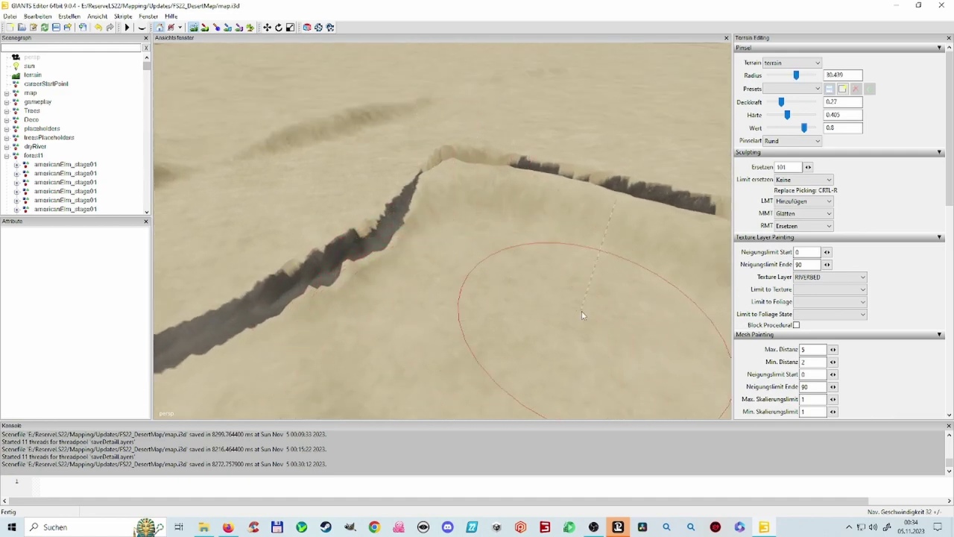
{"action": "scroll", "coordinate": [559, 261], "scroll_direction": "down", "scroll_amount": 1, "text": "ctrl"}
{"action": "mouse_move", "coordinate": [534, 237]}
{"action": "left_mouse_down"}
{"action": "mouse_move", "coordinate": [462, 207]}
{"action": "mouse_move", "coordinate": [391, 305]}
{"action": "mouse_move", "coordinate": [428, 289]}
{"action": "mouse_move", "coordinate": [351, 307]}
{"action": "left_mouse_up"}
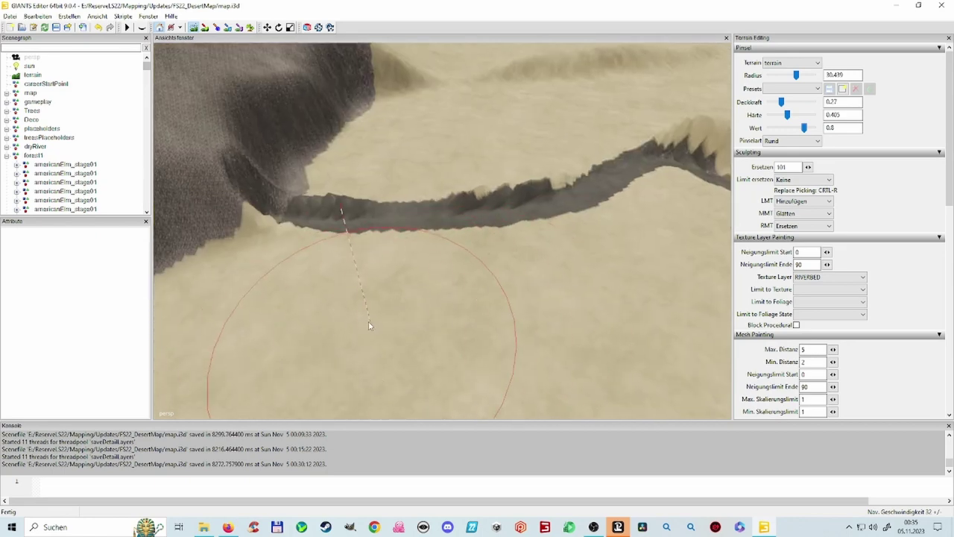
Step: Level and smooth the ground along the trench's inner bank around the bend and the adjoining straight stretch
{"action": "mouse_move", "coordinate": [443, 336]}
{"action": "right_mouse_down"}
{"action": "mouse_move", "coordinate": [544, 340]}
{"action": "mouse_move", "coordinate": [586, 281]}
{"action": "mouse_move", "coordinate": [612, 275]}
{"action": "mouse_move", "coordinate": [453, 256]}
{"action": "right_mouse_up"}
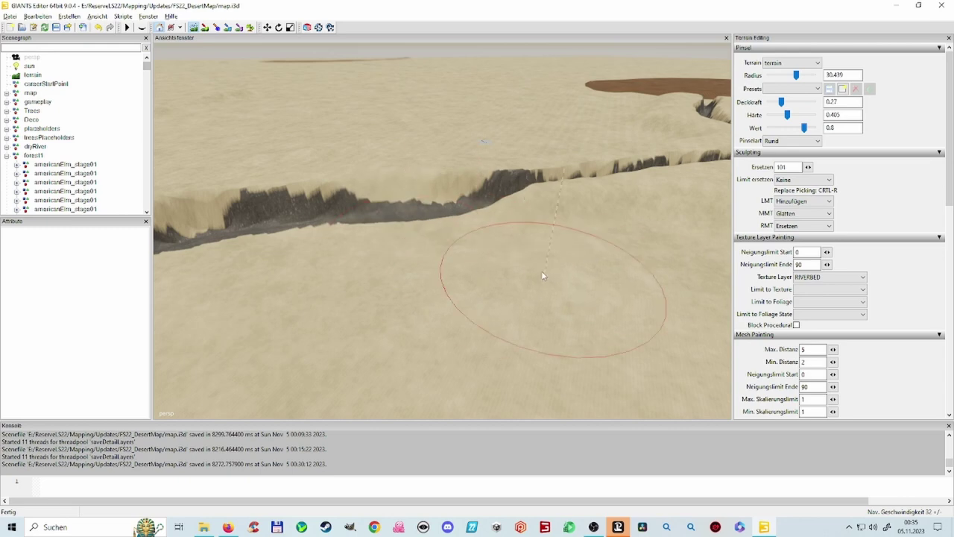
{"action": "mouse_move", "coordinate": [545, 273]}
{"action": "right_mouse_down"}
{"action": "mouse_move", "coordinate": [590, 248]}
{"action": "mouse_move", "coordinate": [571, 228]}
{"action": "right_mouse_up"}
{"action": "mouse_move", "coordinate": [594, 206]}
{"action": "left_mouse_down"}
{"action": "mouse_move", "coordinate": [602, 229]}
{"action": "mouse_move", "coordinate": [588, 207]}
{"action": "mouse_move", "coordinate": [542, 194]}
{"action": "mouse_move", "coordinate": [448, 220]}
{"action": "mouse_move", "coordinate": [443, 229]}
{"action": "mouse_move", "coordinate": [456, 217]}
{"action": "mouse_move", "coordinate": [466, 228]}
{"action": "mouse_move", "coordinate": [418, 267]}
{"action": "mouse_move", "coordinate": [388, 255]}
{"action": "mouse_move", "coordinate": [261, 314]}
{"action": "left_mouse_up"}
{"action": "middle_click_drag", "start_coordinate": [260, 314], "coordinate": [277, 302]}
{"action": "left_click_drag", "start_coordinate": [395, 295], "coordinate": [285, 313], "text": "alt"}
{"action": "mouse_move", "coordinate": [373, 261]}
{"action": "middle_mouse_down"}
{"action": "mouse_move", "coordinate": [389, 254]}
{"action": "mouse_move", "coordinate": [333, 200]}
{"action": "middle_mouse_up"}
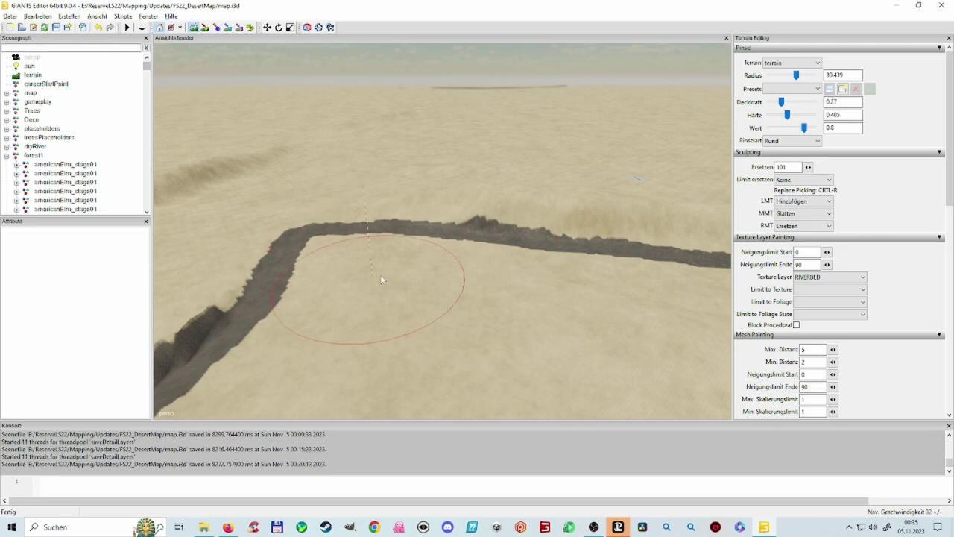
Step: Level the raised, uneven ground along the outer bank of the trench bend to height 101
{"action": "mouse_move", "coordinate": [382, 277]}
{"action": "left_mouse_down", "text": "alt"}
{"action": "mouse_move", "coordinate": [296, 295]}
{"action": "mouse_move", "coordinate": [307, 298]}
{"action": "left_mouse_up", "text": "alt"}
{"action": "mouse_move", "coordinate": [454, 246]}
{"action": "middle_mouse_down"}
{"action": "mouse_move", "coordinate": [501, 231]}
{"action": "mouse_move", "coordinate": [477, 245]}
{"action": "middle_mouse_up"}
{"action": "right_click_drag", "start_coordinate": [478, 244], "coordinate": [558, 274]}
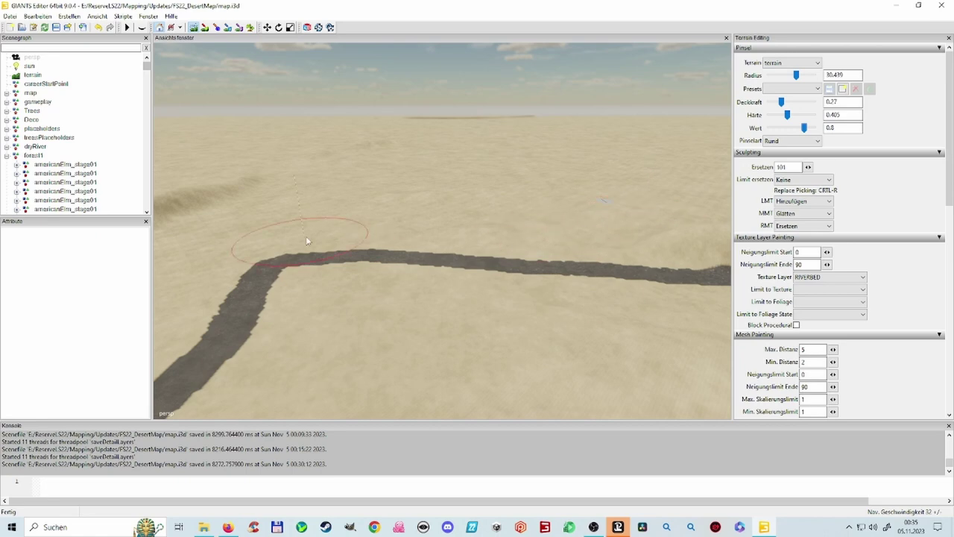
{"action": "mouse_move", "coordinate": [446, 297]}
{"action": "left_mouse_down", "text": "alt"}
{"action": "mouse_move", "coordinate": [533, 270]}
{"action": "mouse_move", "coordinate": [521, 277]}
{"action": "left_mouse_up", "text": "alt"}
{"action": "middle_click_drag", "start_coordinate": [501, 278], "coordinate": [347, 294]}
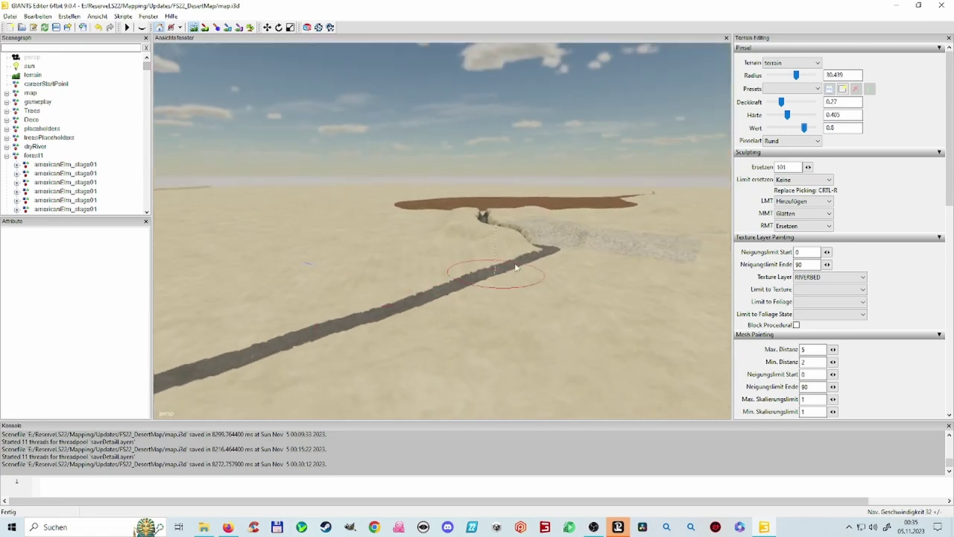
Step: Level the raised banks on both sides of the trench between the gravel pad and the brown field to height 101
{"action": "mouse_move", "coordinate": [603, 306]}
{"action": "right_mouse_down"}
{"action": "mouse_move", "coordinate": [557, 283]}
{"action": "mouse_move", "coordinate": [481, 305]}
{"action": "mouse_move", "coordinate": [500, 260]}
{"action": "mouse_move", "coordinate": [511, 365]}
{"action": "mouse_move", "coordinate": [492, 339]}
{"action": "right_mouse_up"}
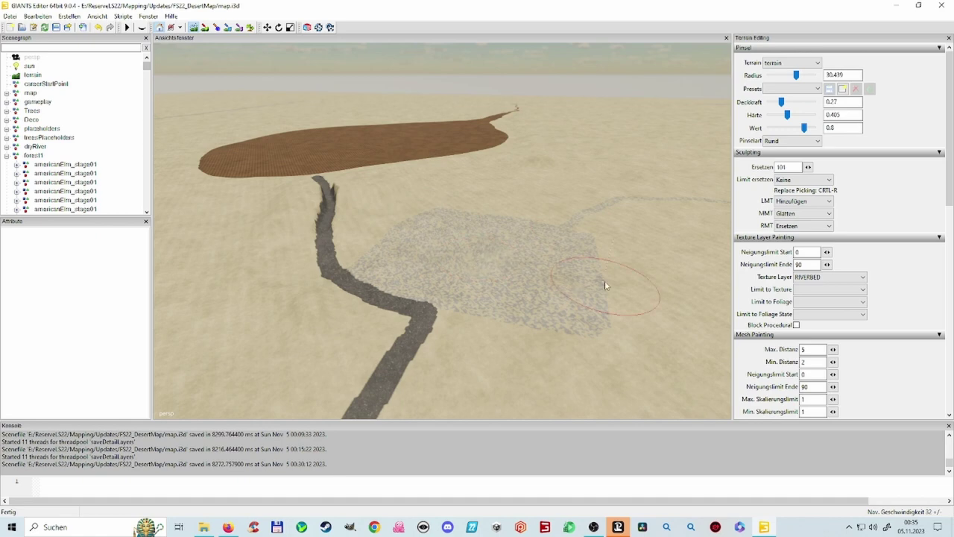
{"action": "mouse_move", "coordinate": [391, 206]}
{"action": "right_mouse_down"}
{"action": "mouse_move", "coordinate": [390, 263]}
{"action": "mouse_move", "coordinate": [387, 194]}
{"action": "mouse_move", "coordinate": [568, 146]}
{"action": "mouse_move", "coordinate": [471, 185]}
{"action": "mouse_move", "coordinate": [566, 277]}
{"action": "right_mouse_up"}
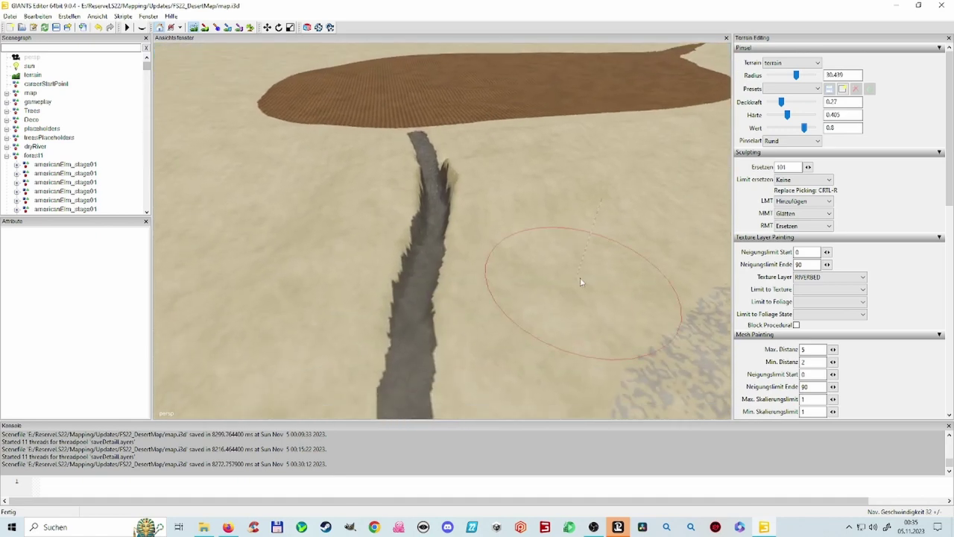
{"action": "mouse_move", "coordinate": [515, 223]}
{"action": "middle_mouse_down"}
{"action": "mouse_move", "coordinate": [515, 156]}
{"action": "mouse_move", "coordinate": [368, 178]}
{"action": "mouse_move", "coordinate": [386, 165]}
{"action": "mouse_move", "coordinate": [414, 171]}
{"action": "middle_mouse_up"}
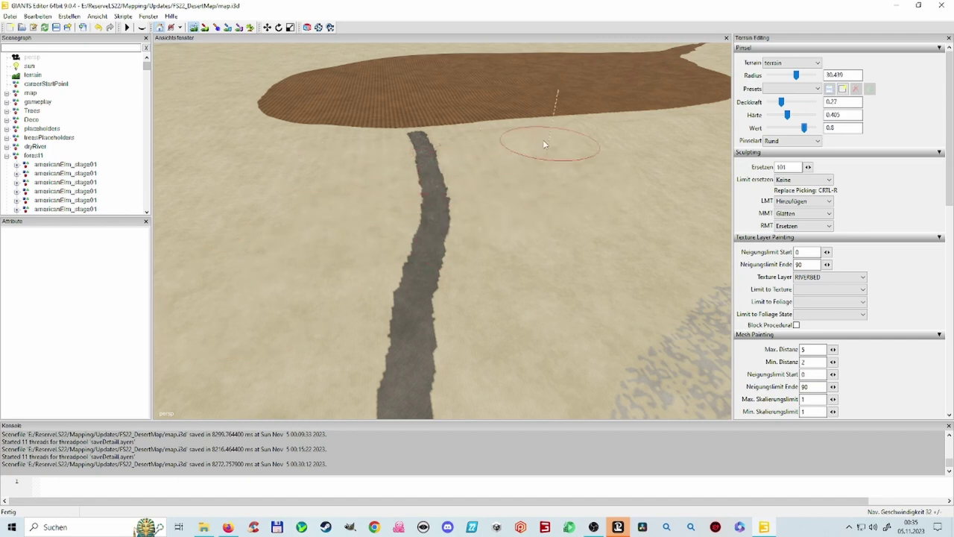
Step: Examine the ground around the trench's end, the brown field and the gravel pad for remaining unevenness
{"action": "mouse_move", "coordinate": [541, 186]}
{"action": "left_mouse_down", "text": "alt"}
{"action": "mouse_move", "coordinate": [476, 226]}
{"action": "mouse_move", "coordinate": [307, 185]}
{"action": "mouse_move", "coordinate": [362, 236]}
{"action": "left_mouse_up", "text": "alt"}
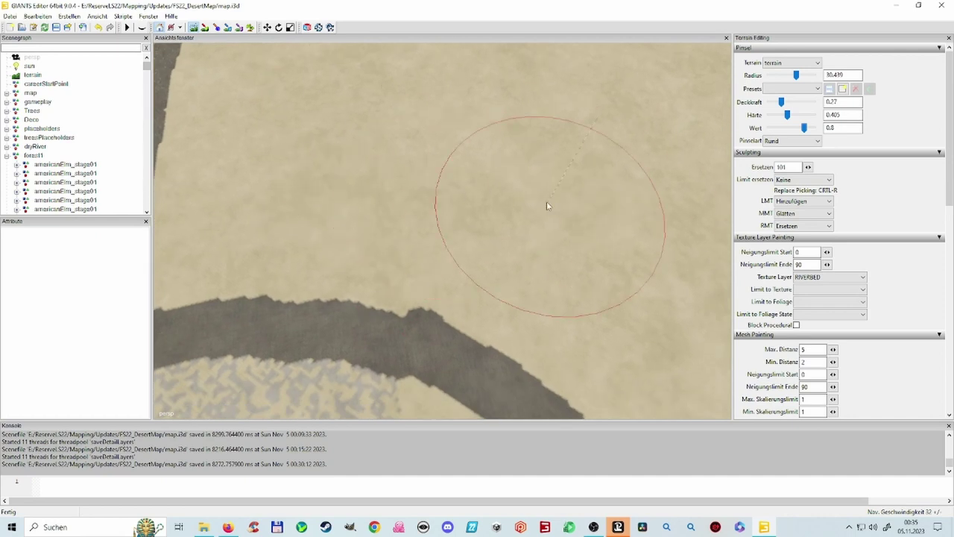
{"action": "mouse_move", "coordinate": [546, 202]}
{"action": "left_mouse_down", "text": "alt"}
{"action": "mouse_move", "coordinate": [565, 141]}
{"action": "mouse_move", "coordinate": [514, 228]}
{"action": "left_mouse_up", "text": "alt"}
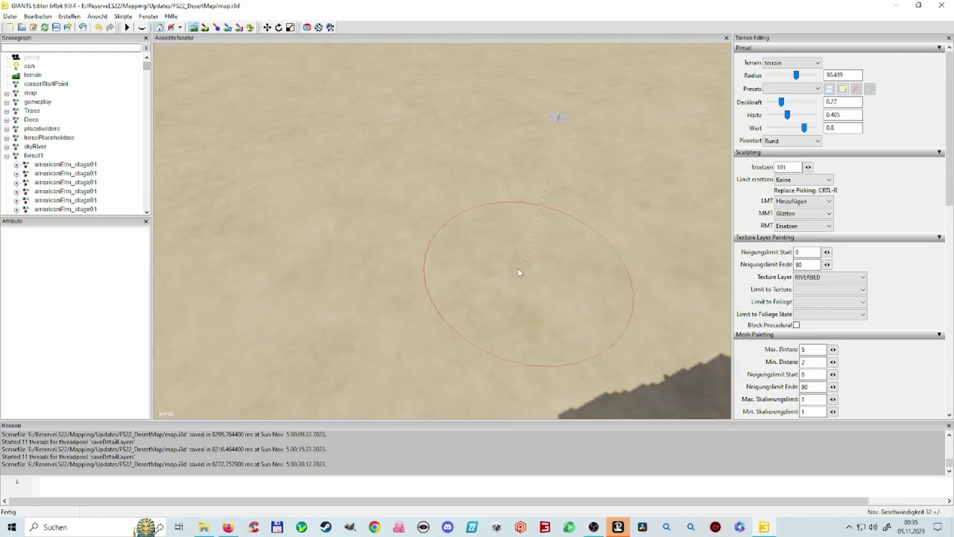
{"action": "left_click_drag", "start_coordinate": [471, 252], "coordinate": [537, 180], "text": "alt"}
{"action": "right_click_drag", "start_coordinate": [535, 184], "coordinate": [506, 189]}
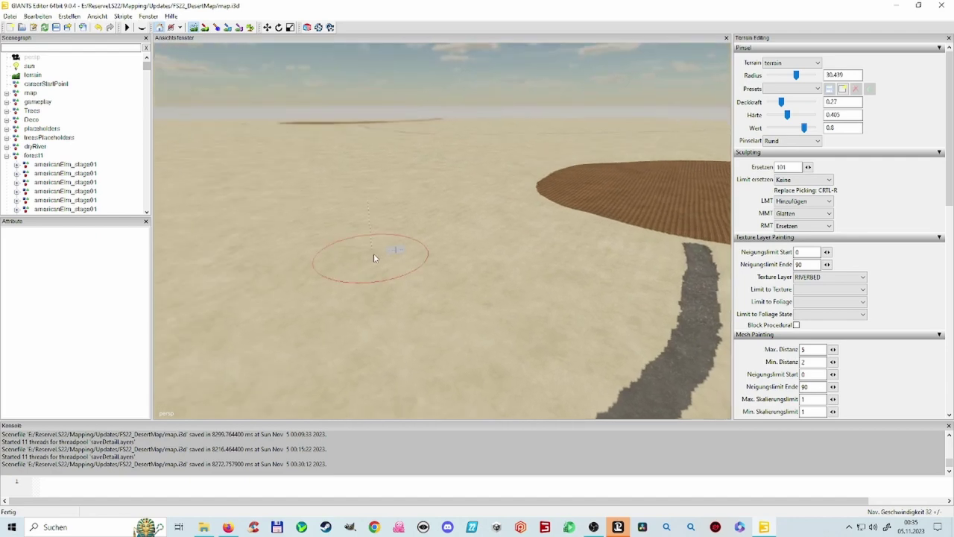
{"action": "mouse_move", "coordinate": [312, 260]}
{"action": "right_mouse_down"}
{"action": "mouse_move", "coordinate": [517, 234]}
{"action": "mouse_move", "coordinate": [496, 194]}
{"action": "mouse_move", "coordinate": [522, 264]}
{"action": "mouse_move", "coordinate": [530, 206]}
{"action": "right_mouse_up"}
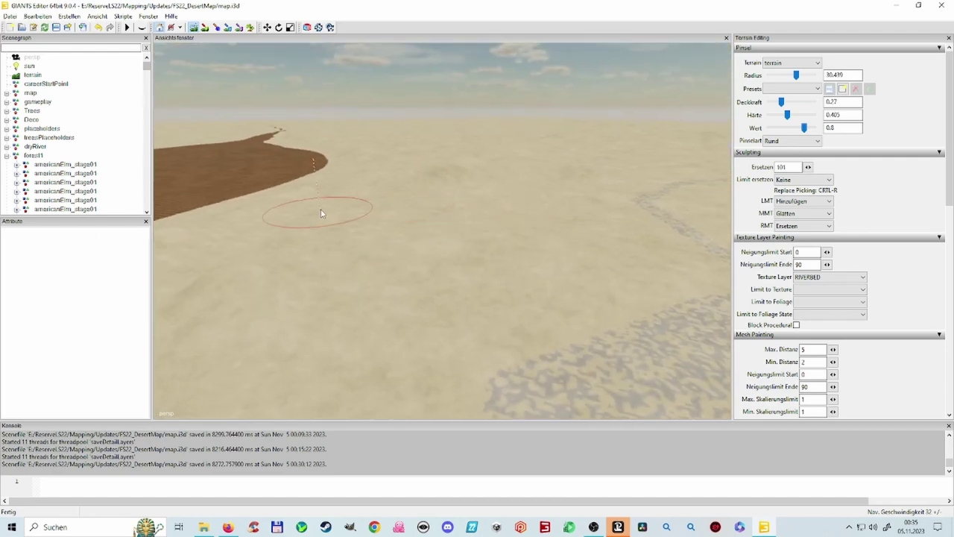
{"action": "left_click_drag", "start_coordinate": [314, 316], "coordinate": [352, 259], "text": "alt"}
{"action": "right_click_drag", "start_coordinate": [351, 259], "coordinate": [372, 383]}
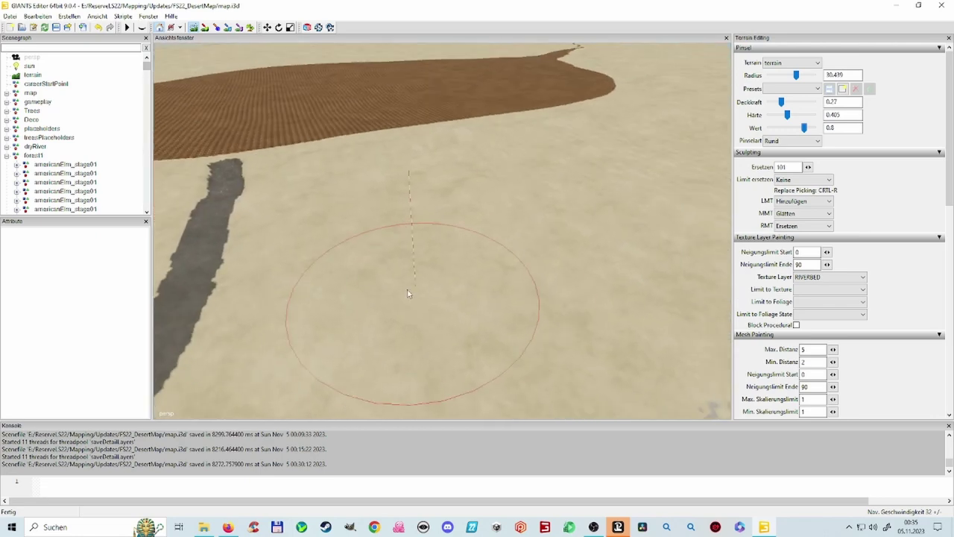
{"action": "left_click_drag", "start_coordinate": [358, 258], "coordinate": [285, 224], "text": "alt"}
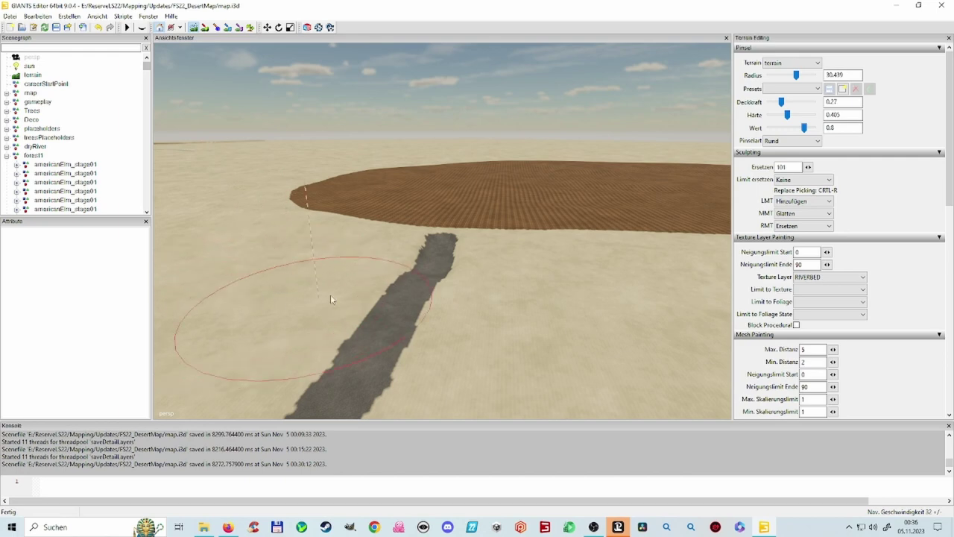
Step: Reduce the round brush to radius 5.939 and set the replacement height to 98
{"action": "scroll", "coordinate": [402, 286], "scroll_direction": "down", "scroll_amount": 17}
{"action": "scroll", "coordinate": [402, 280], "scroll_direction": "down", "scroll_amount": 3, "text": "ctrl"}
{"action": "left_click_drag", "start_coordinate": [790, 168], "coordinate": [760, 167]}
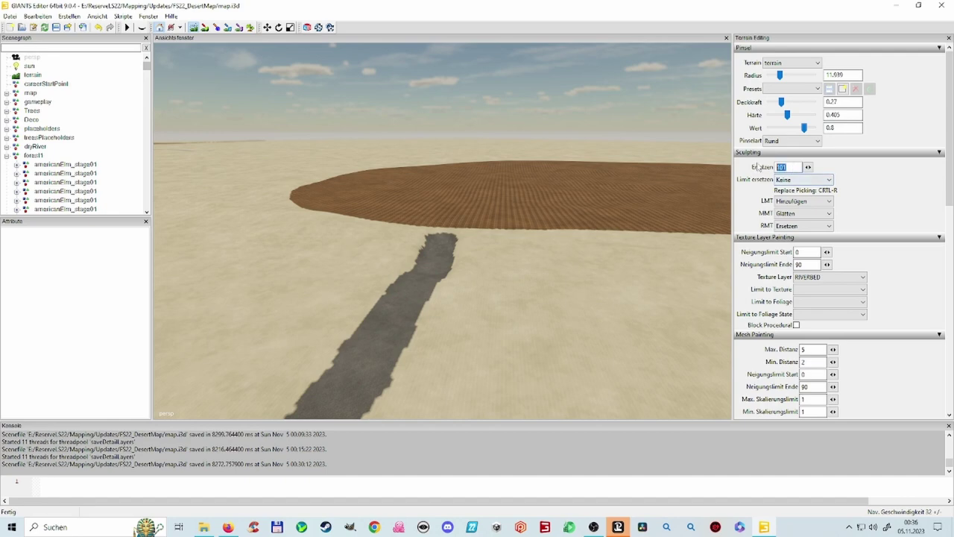
{"action": "type", "text": "98"}
{"action": "scroll", "coordinate": [451, 281], "scroll_direction": "down", "scroll_amount": 2, "text": "ctrl"}
{"action": "scroll", "coordinate": [422, 281], "scroll_direction": "down", "scroll_amount": 1, "text": "ctrl"}
{"action": "scroll", "coordinate": [411, 291], "scroll_direction": "up", "scroll_amount": 2, "text": "ctrl"}
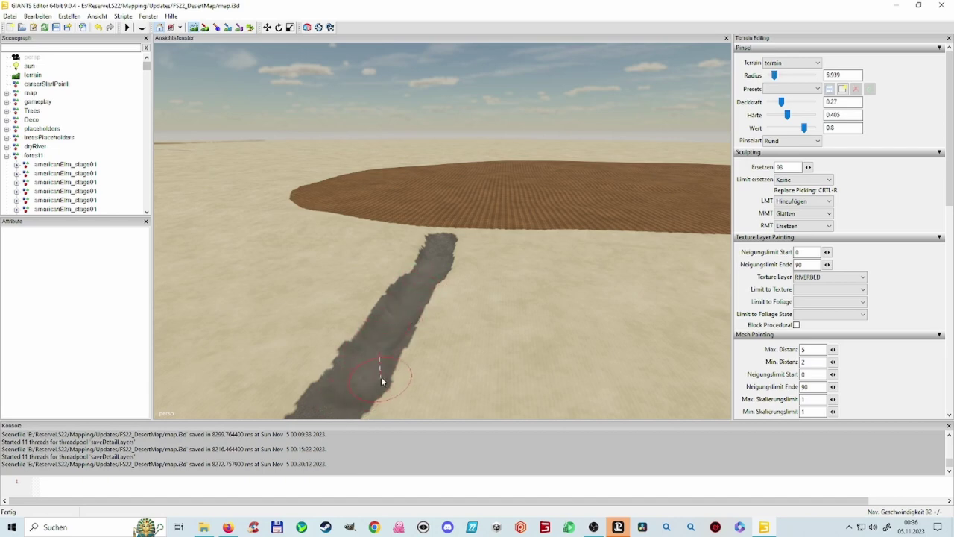
Step: Carve the riverbed to height 98 from the brown field toward the gravel pad
{"action": "left_click_drag", "start_coordinate": [380, 376], "coordinate": [277, 422], "text": "alt"}
{"action": "right_click_drag", "start_coordinate": [276, 421], "coordinate": [479, 373]}
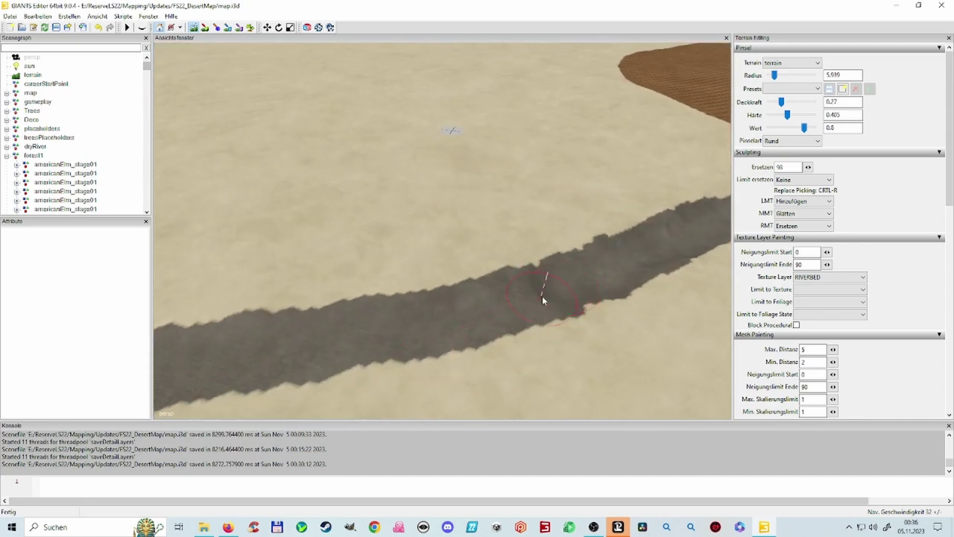
{"action": "mouse_move", "coordinate": [488, 322]}
{"action": "right_mouse_down"}
{"action": "mouse_move", "coordinate": [392, 326]}
{"action": "mouse_move", "coordinate": [295, 347]}
{"action": "right_mouse_up"}
{"action": "mouse_move", "coordinate": [373, 375]}
{"action": "left_mouse_down", "text": "alt"}
{"action": "mouse_move", "coordinate": [296, 353]}
{"action": "mouse_move", "coordinate": [312, 281]}
{"action": "left_mouse_up", "text": "alt"}
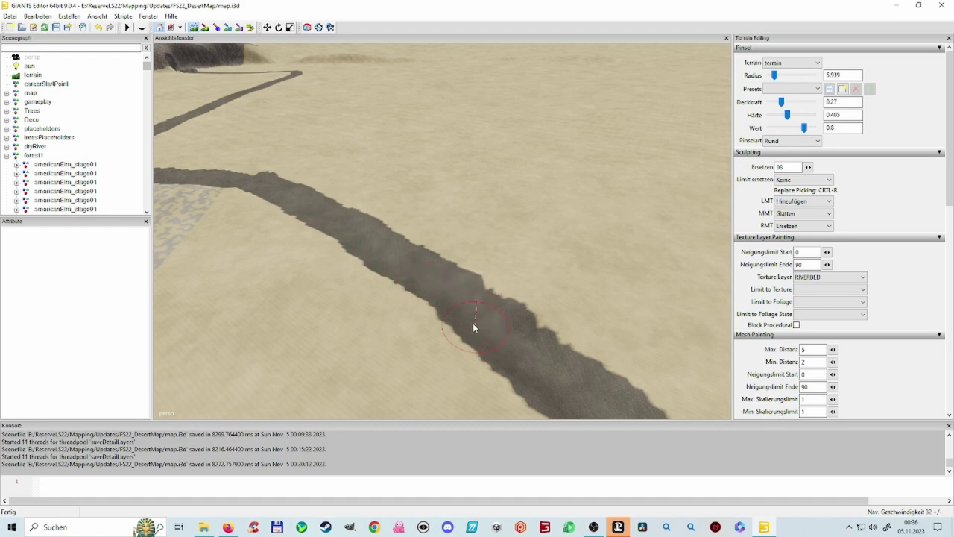
{"action": "mouse_move", "coordinate": [395, 268]}
{"action": "right_mouse_down"}
{"action": "mouse_move", "coordinate": [560, 354]}
{"action": "mouse_move", "coordinate": [425, 319]}
{"action": "mouse_move", "coordinate": [319, 227]}
{"action": "mouse_move", "coordinate": [396, 213]}
{"action": "mouse_move", "coordinate": [488, 261]}
{"action": "mouse_move", "coordinate": [575, 283]}
{"action": "mouse_move", "coordinate": [502, 385]}
{"action": "mouse_move", "coordinate": [448, 356]}
{"action": "right_mouse_up"}
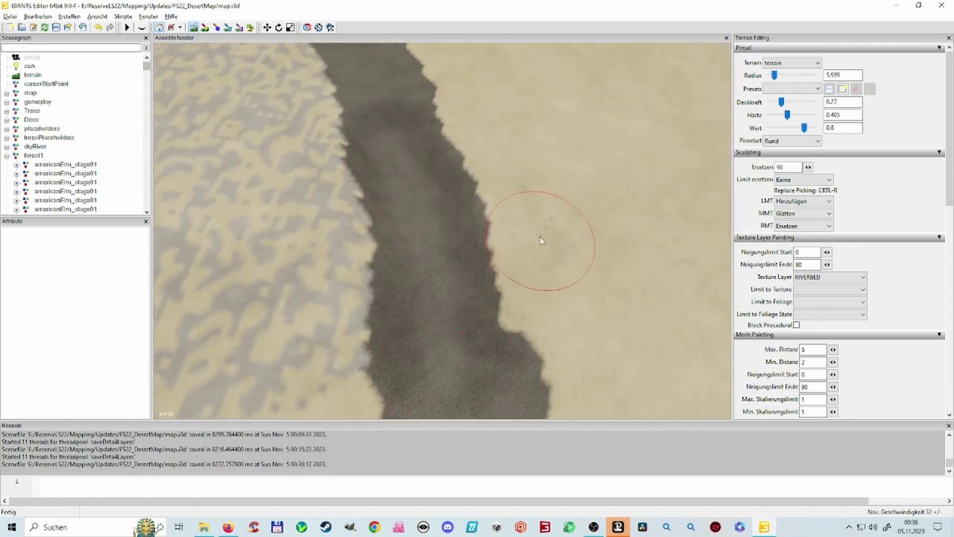
Step: Carve the riverbed to height 98 along the gravel pad's edge and around the sharp corner
{"action": "scroll", "coordinate": [539, 243], "scroll_direction": "down", "scroll_amount": 5}
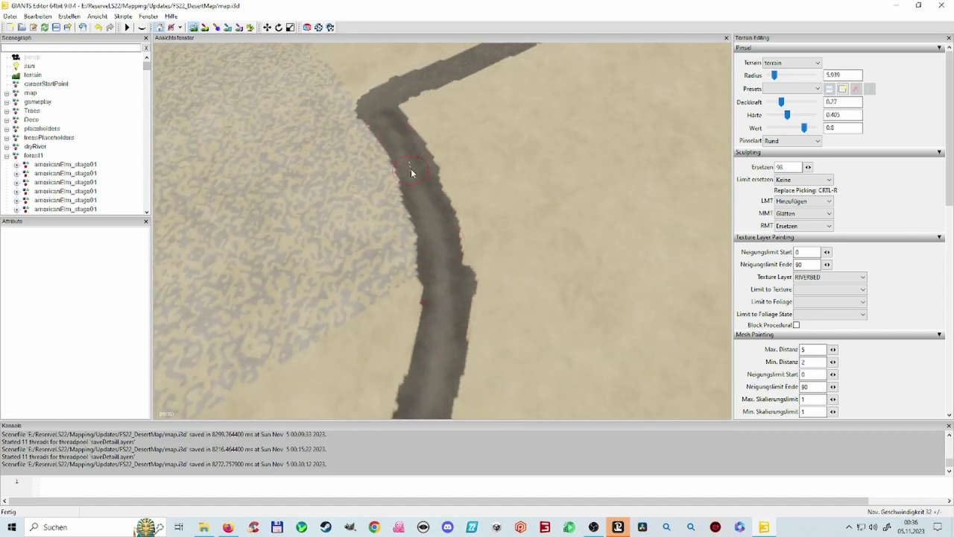
{"action": "right_click_drag", "start_coordinate": [411, 162], "coordinate": [549, 322]}
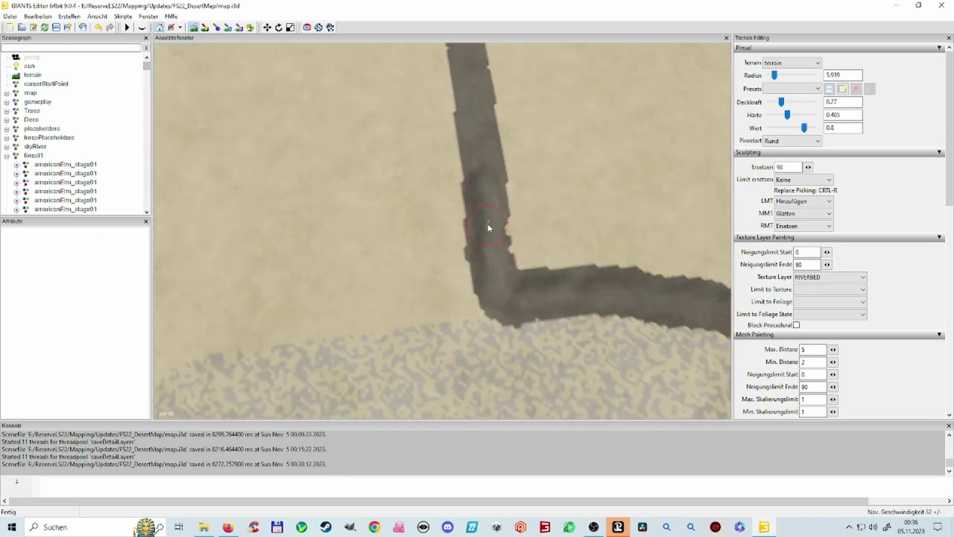
{"action": "right_click_drag", "start_coordinate": [474, 105], "coordinate": [494, 228]}
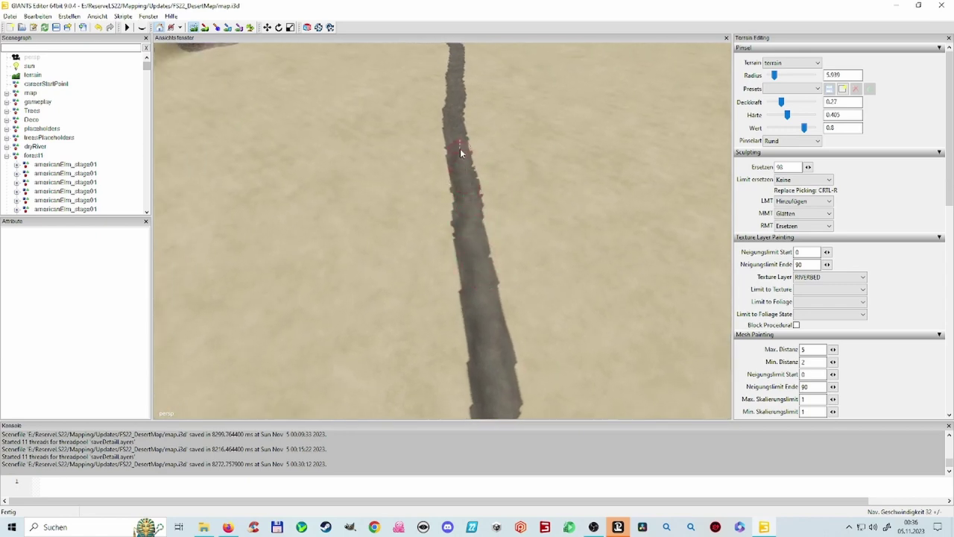
Step: Carve the long straight riverbed stretch leading toward the rock hills to height 98
{"action": "right_click_drag", "start_coordinate": [460, 148], "coordinate": [552, 176]}
{"action": "mouse_move", "coordinate": [552, 180]}
{"action": "left_mouse_down", "text": "alt"}
{"action": "mouse_move", "coordinate": [559, 222]}
{"action": "mouse_move", "coordinate": [494, 264]}
{"action": "left_mouse_up", "text": "alt"}
{"action": "right_click_drag", "start_coordinate": [492, 264], "coordinate": [490, 165]}
{"action": "mouse_move", "coordinate": [490, 166]}
{"action": "left_mouse_down"}
{"action": "mouse_move", "coordinate": [494, 117]}
{"action": "mouse_move", "coordinate": [507, 102]}
{"action": "left_mouse_up"}
{"action": "right_click_drag", "start_coordinate": [553, 199], "coordinate": [468, 229]}
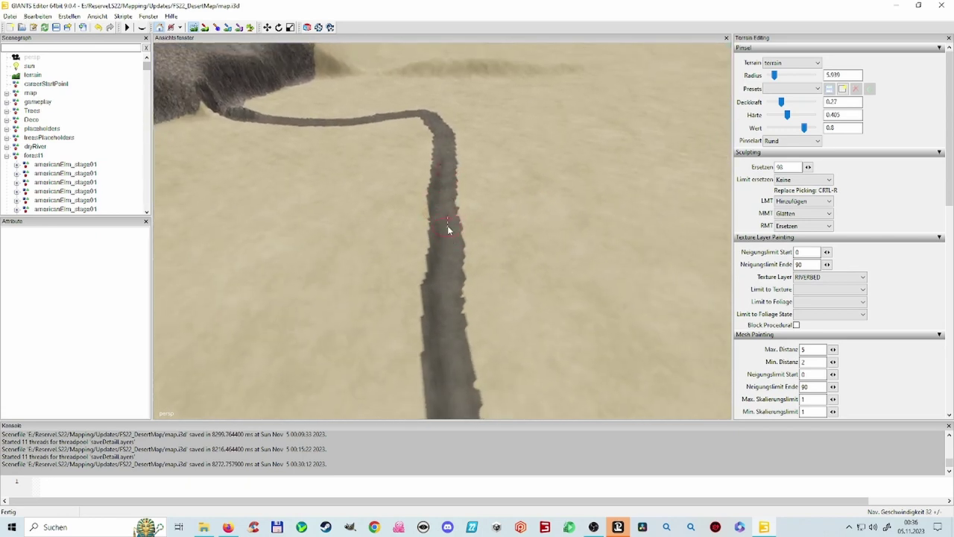
Step: Carve the riverbed to height 98 around the far bend and up to the foot of the rock hills
{"action": "right_click_drag", "start_coordinate": [443, 170], "coordinate": [497, 231]}
{"action": "left_click_drag", "start_coordinate": [496, 231], "coordinate": [490, 250], "text": "alt"}
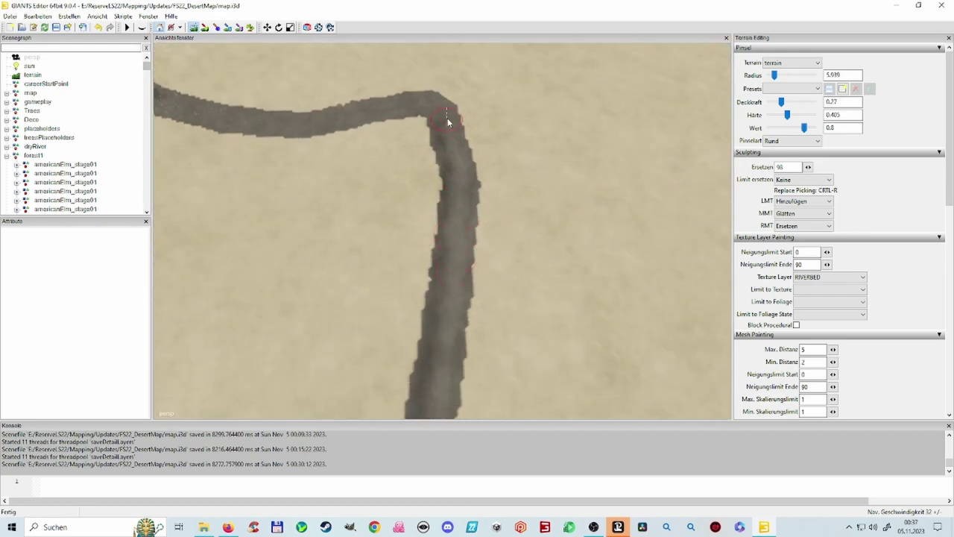
{"action": "left_click_drag", "start_coordinate": [420, 107], "coordinate": [388, 115]}
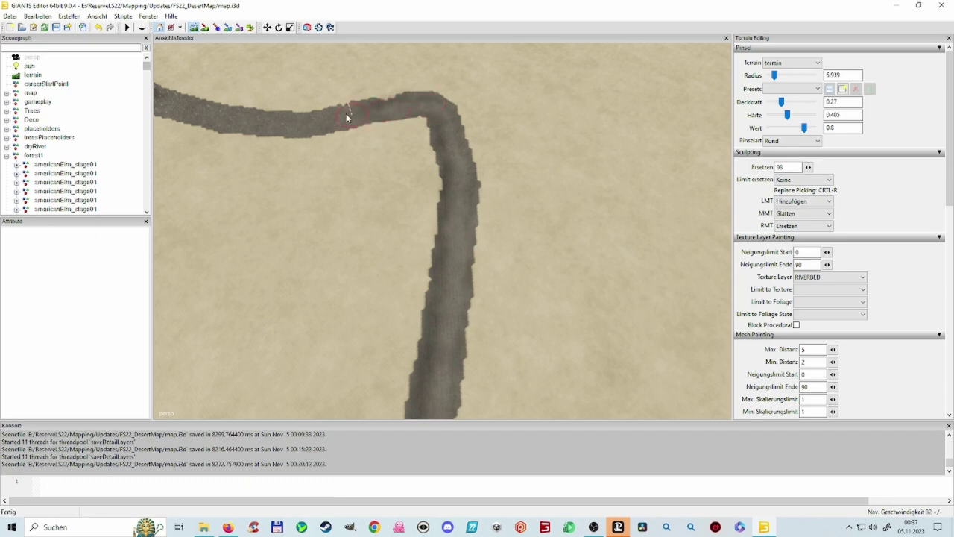
{"action": "left_click_drag", "start_coordinate": [307, 131], "coordinate": [290, 128]}
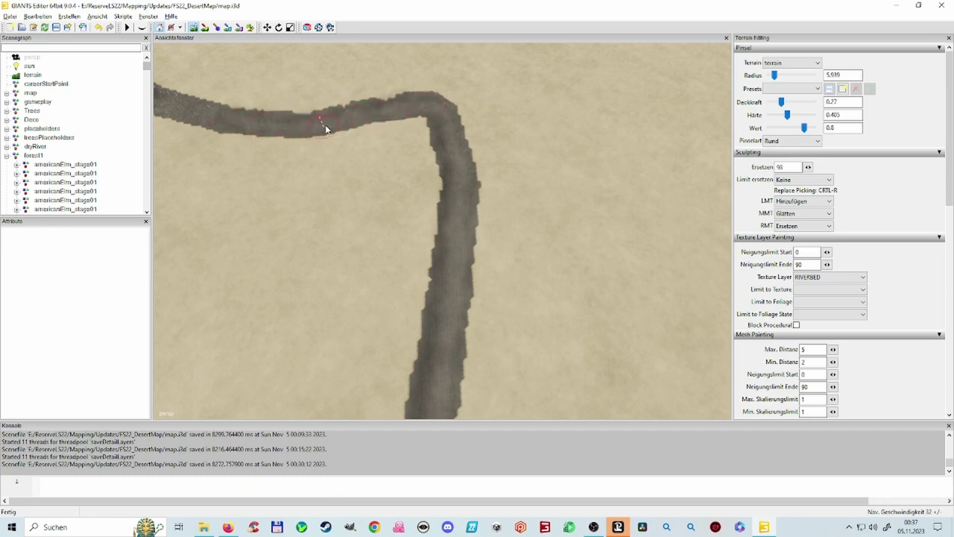
{"action": "right_click_drag", "start_coordinate": [325, 125], "coordinate": [286, 98]}
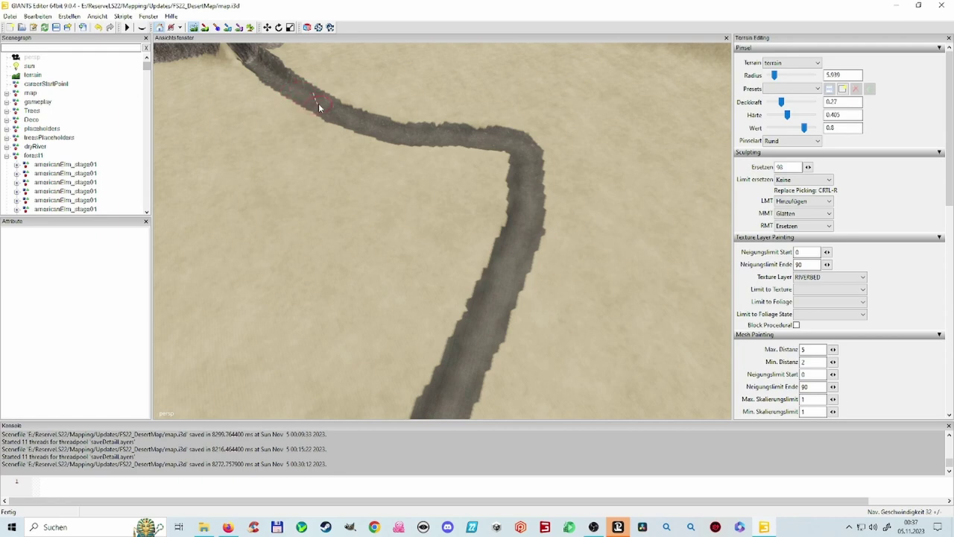
{"action": "mouse_move", "coordinate": [338, 112]}
{"action": "left_mouse_down"}
{"action": "mouse_move", "coordinate": [368, 129]}
{"action": "mouse_move", "coordinate": [526, 158]}
{"action": "left_mouse_up"}
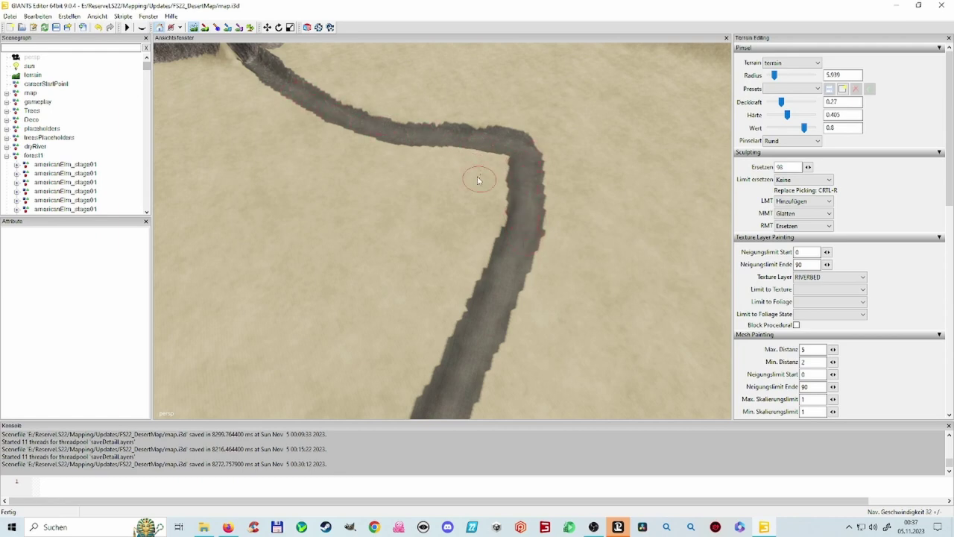
Step: Soften the brush by setting radius 14.689, Deckkraft 0.17, Härte 0.205 and Wert 0.7
{"action": "scroll", "coordinate": [441, 166], "scroll_direction": "up", "scroll_amount": 7}
{"action": "scroll", "coordinate": [306, 76], "scroll_direction": "up", "scroll_amount": 4}
{"action": "scroll", "coordinate": [303, 79], "scroll_direction": "up", "scroll_amount": 3, "text": "ctrl"}
{"action": "left_click", "coordinate": [773, 116]}
{"action": "left_click", "coordinate": [776, 102]}
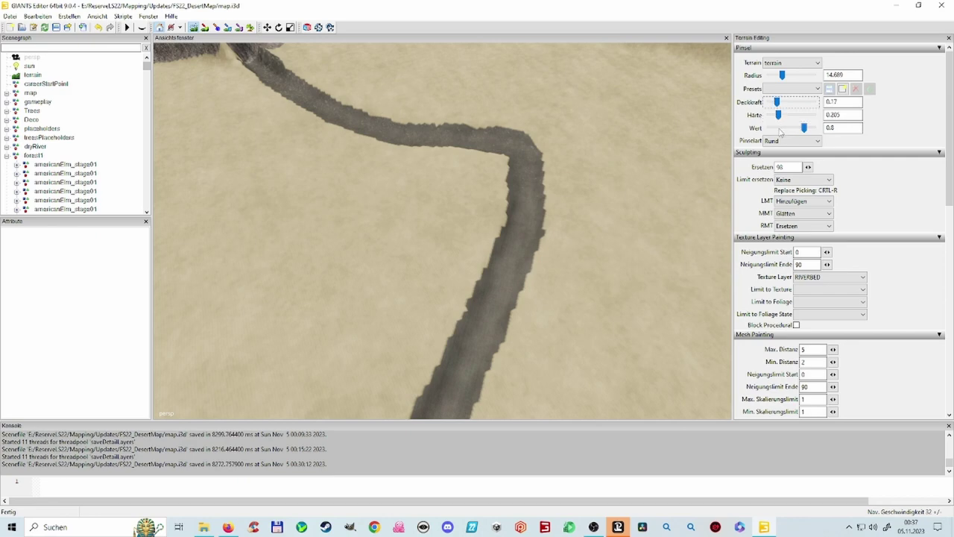
{"action": "left_click", "coordinate": [794, 128]}
Step: Smooth the carved banks along the straight riverbed stretch up to the corner by the gravel pad
{"action": "mouse_move", "coordinate": [632, 276]}
{"action": "left_mouse_down", "text": "alt"}
{"action": "mouse_move", "coordinate": [513, 390]}
{"action": "mouse_move", "coordinate": [505, 343]}
{"action": "left_mouse_up", "text": "alt"}
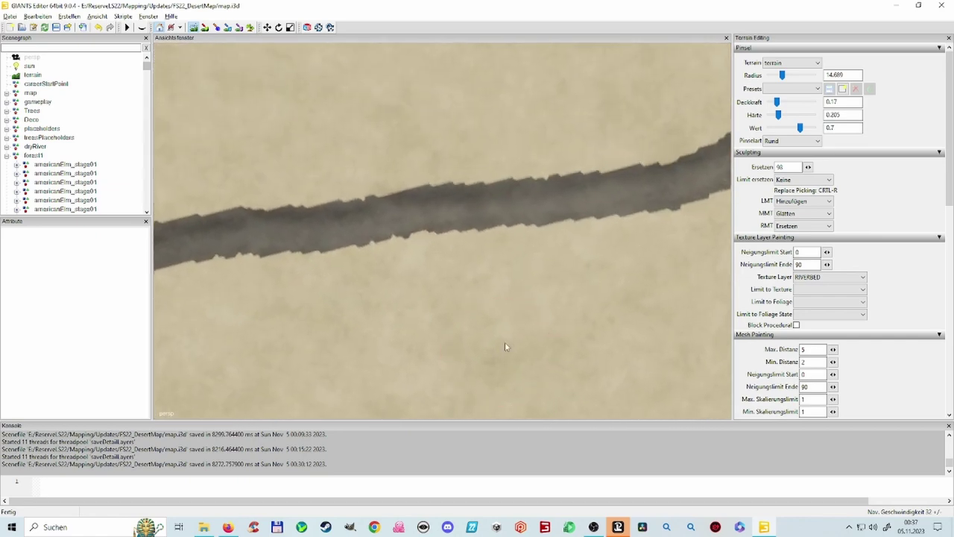
{"action": "scroll", "coordinate": [563, 328], "scroll_direction": "up", "scroll_amount": 4}
{"action": "left_click_drag", "start_coordinate": [622, 315], "coordinate": [564, 285], "text": "alt"}
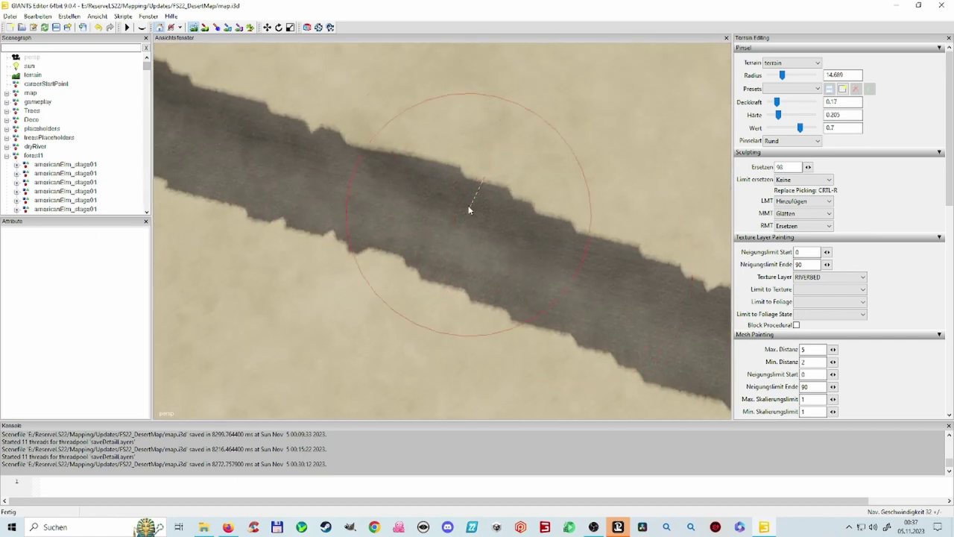
{"action": "right_click_drag", "start_coordinate": [326, 192], "coordinate": [477, 179]}
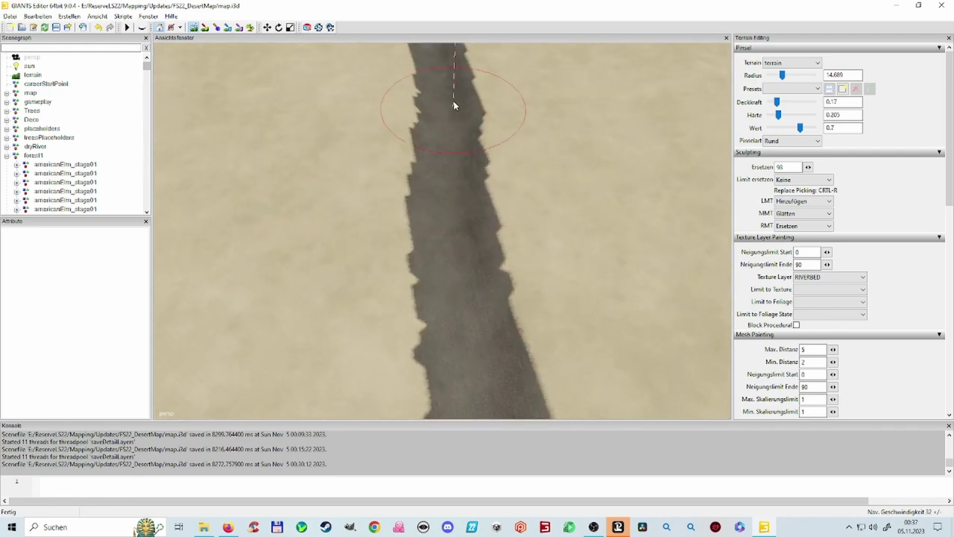
{"action": "right_click_drag", "start_coordinate": [453, 104], "coordinate": [471, 187]}
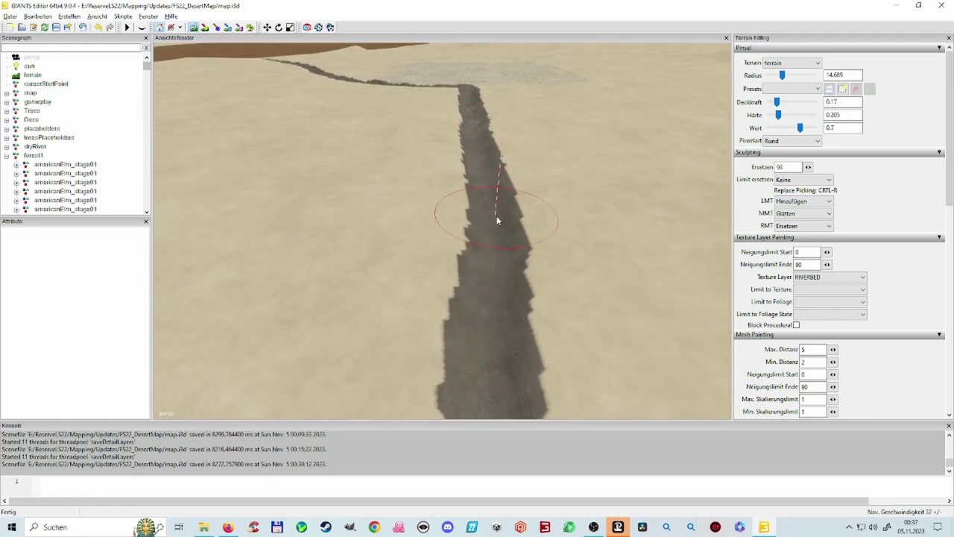
{"action": "mouse_move", "coordinate": [496, 220]}
{"action": "right_mouse_down"}
{"action": "mouse_move", "coordinate": [492, 141]}
{"action": "mouse_move", "coordinate": [500, 223]}
{"action": "mouse_move", "coordinate": [559, 205]}
{"action": "mouse_move", "coordinate": [440, 283]}
{"action": "right_mouse_up"}
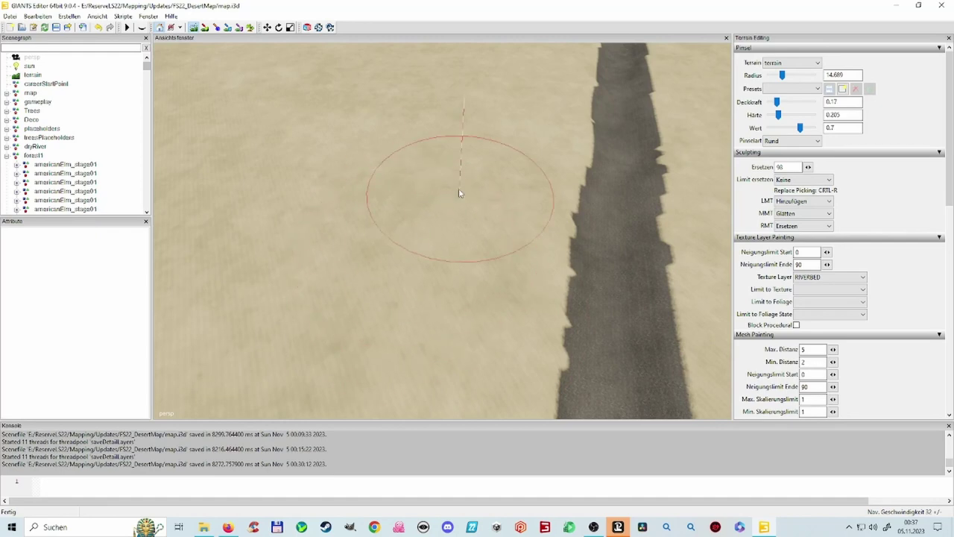
{"action": "right_click_drag", "start_coordinate": [462, 219], "coordinate": [477, 241]}
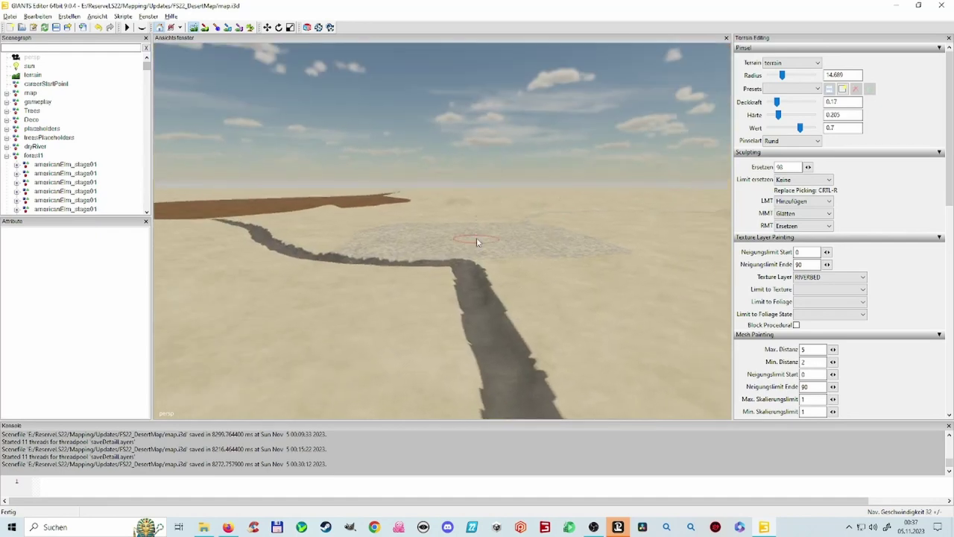
{"action": "scroll", "coordinate": [476, 240], "scroll_direction": "up", "scroll_amount": 3}
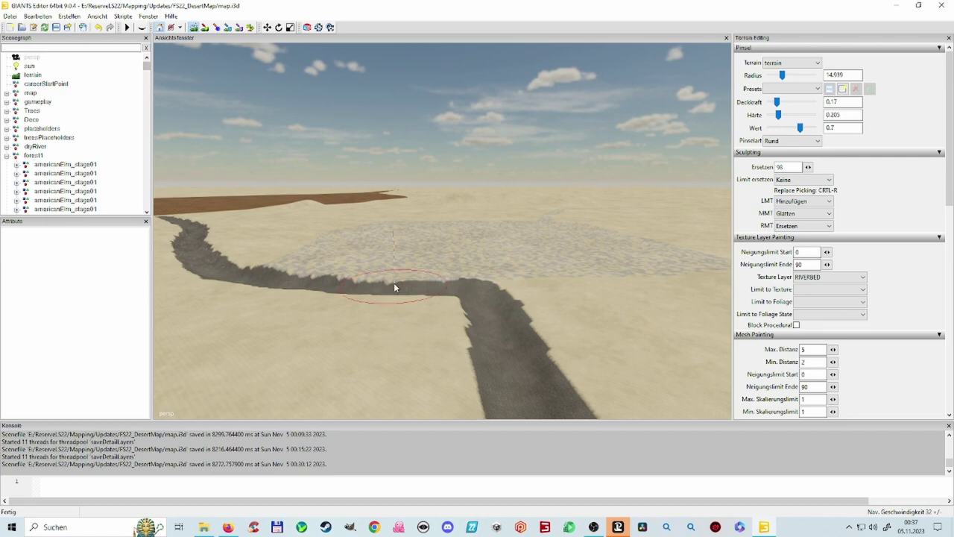
Step: Smooth the carved riverbed banks along the edge of the gravel pad and around the bend toward the rock hills
{"action": "mouse_move", "coordinate": [346, 280]}
{"action": "right_mouse_down"}
{"action": "mouse_move", "coordinate": [287, 255]}
{"action": "mouse_move", "coordinate": [453, 225]}
{"action": "right_mouse_up"}
{"action": "left_click_drag", "start_coordinate": [452, 225], "coordinate": [452, 317], "text": "alt"}
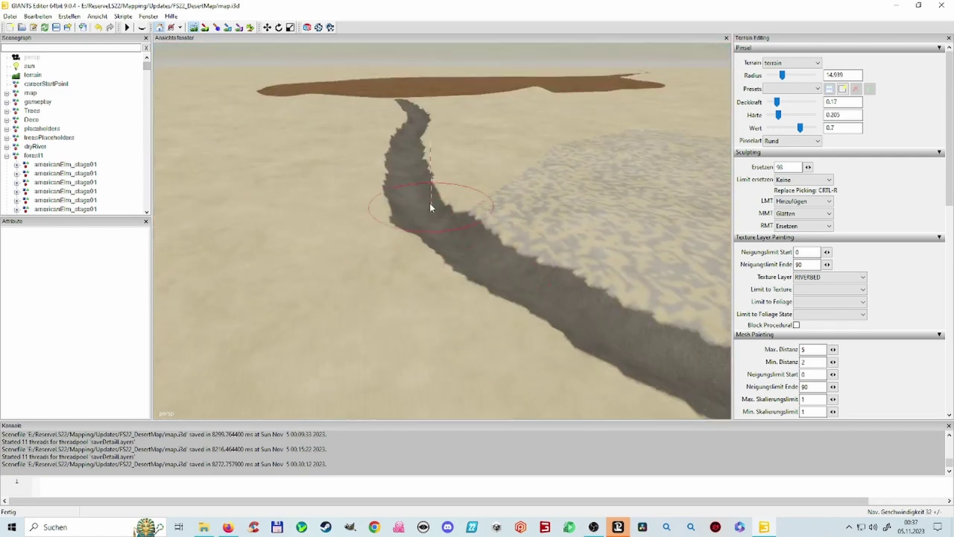
{"action": "left_click_drag", "start_coordinate": [419, 151], "coordinate": [422, 160], "text": "alt"}
{"action": "mouse_move", "coordinate": [422, 161]}
{"action": "right_mouse_down", "text": "alt"}
{"action": "mouse_move", "coordinate": [432, 194]}
{"action": "mouse_move", "coordinate": [488, 168]}
{"action": "right_mouse_up", "text": "alt"}
{"action": "mouse_move", "coordinate": [488, 168]}
{"action": "left_mouse_down", "text": "alt"}
{"action": "mouse_move", "coordinate": [494, 188]}
{"action": "mouse_move", "coordinate": [451, 243]}
{"action": "left_mouse_up", "text": "alt"}
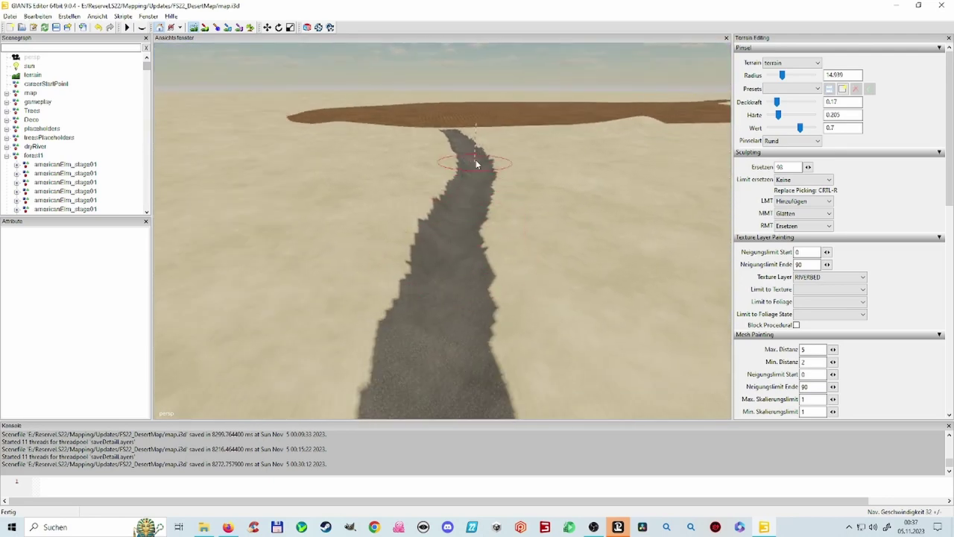
Step: Smooth the banks of the final riverbed stretch up to its end at the foot of the rock hills
{"action": "left_click_drag", "start_coordinate": [480, 151], "coordinate": [522, 163], "text": "alt"}
{"action": "scroll", "coordinate": [526, 163], "scroll_direction": "up", "scroll_amount": 5}
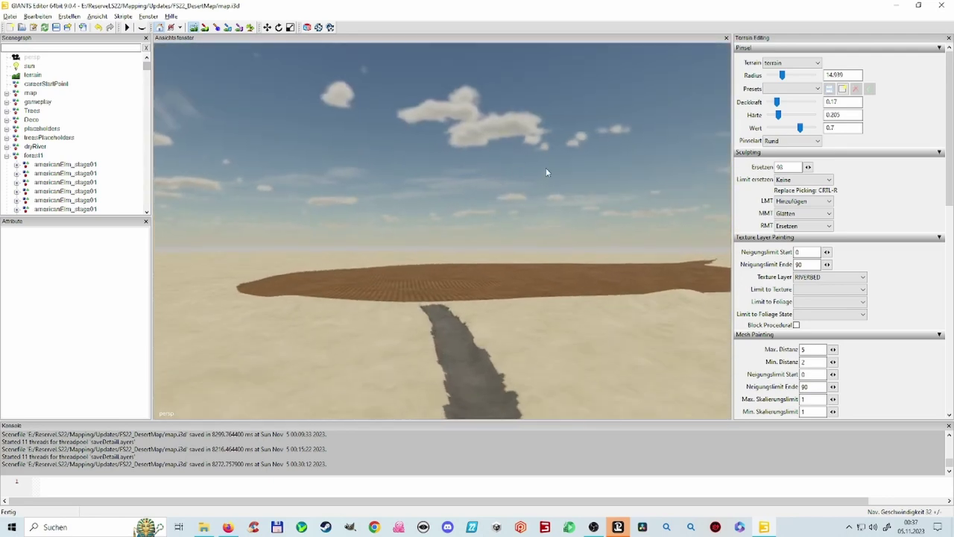
{"action": "left_click_drag", "start_coordinate": [547, 319], "coordinate": [521, 330], "text": "alt"}
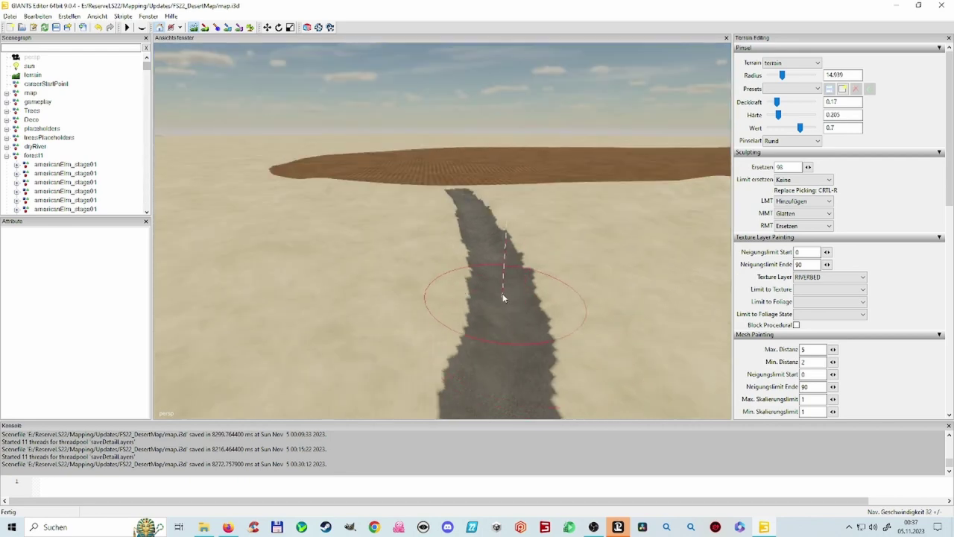
{"action": "mouse_move", "coordinate": [515, 322]}
{"action": "right_mouse_down"}
{"action": "mouse_move", "coordinate": [513, 239]}
{"action": "mouse_move", "coordinate": [517, 271]}
{"action": "mouse_move", "coordinate": [579, 234]}
{"action": "mouse_move", "coordinate": [581, 365]}
{"action": "mouse_move", "coordinate": [487, 290]}
{"action": "right_mouse_up"}
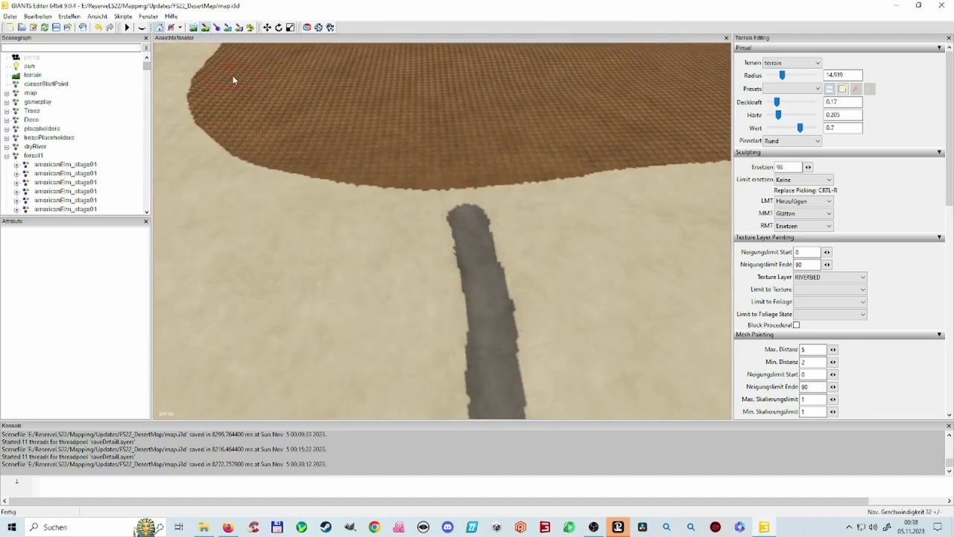
Step: Save the map and set the painting texture layer to SANDGRASS
{"action": "key", "text": "ctrl+s"}
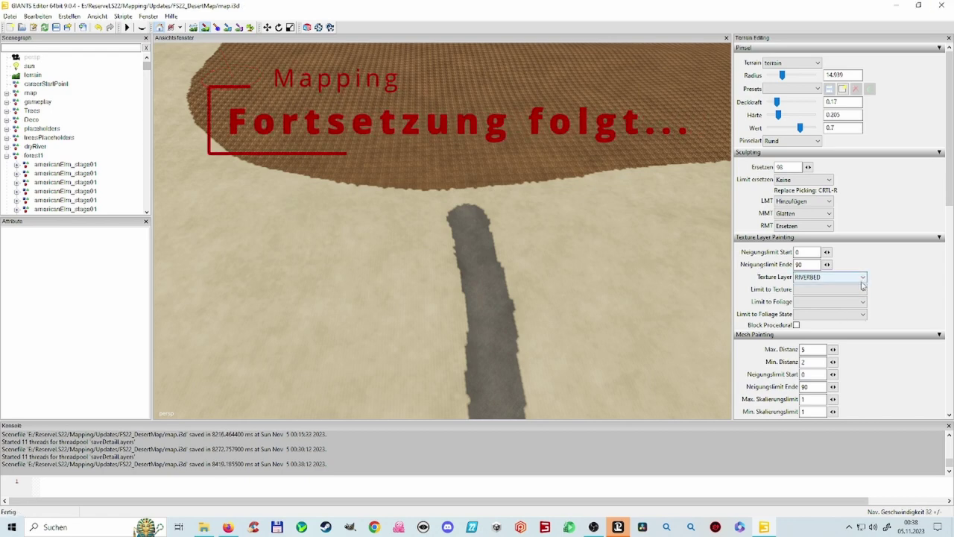
{"action": "left_click", "coordinate": [862, 281]}
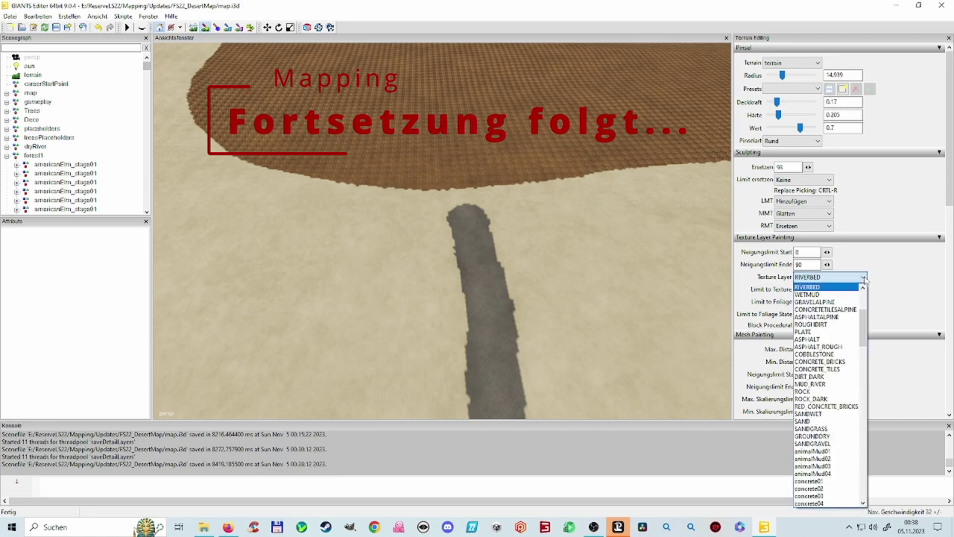
{"action": "left_click", "coordinate": [826, 429]}
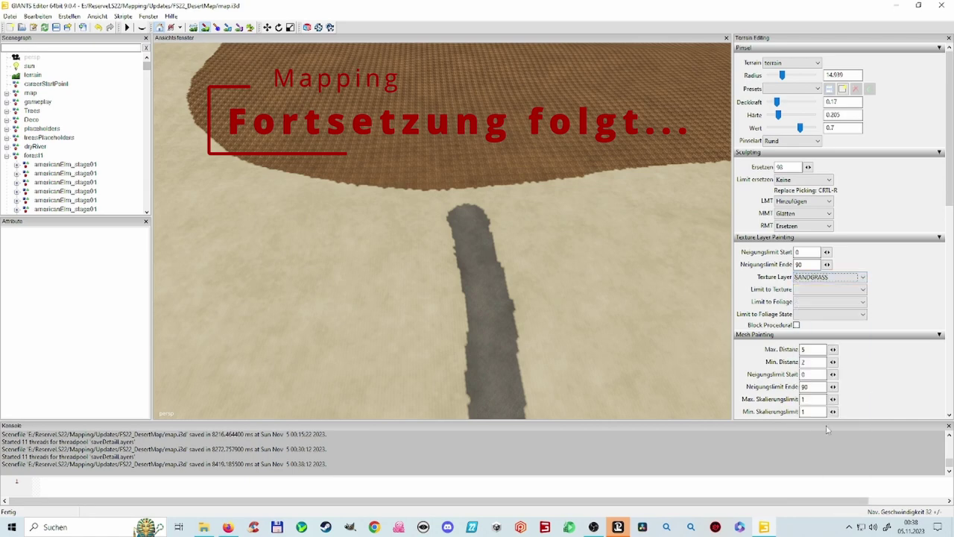